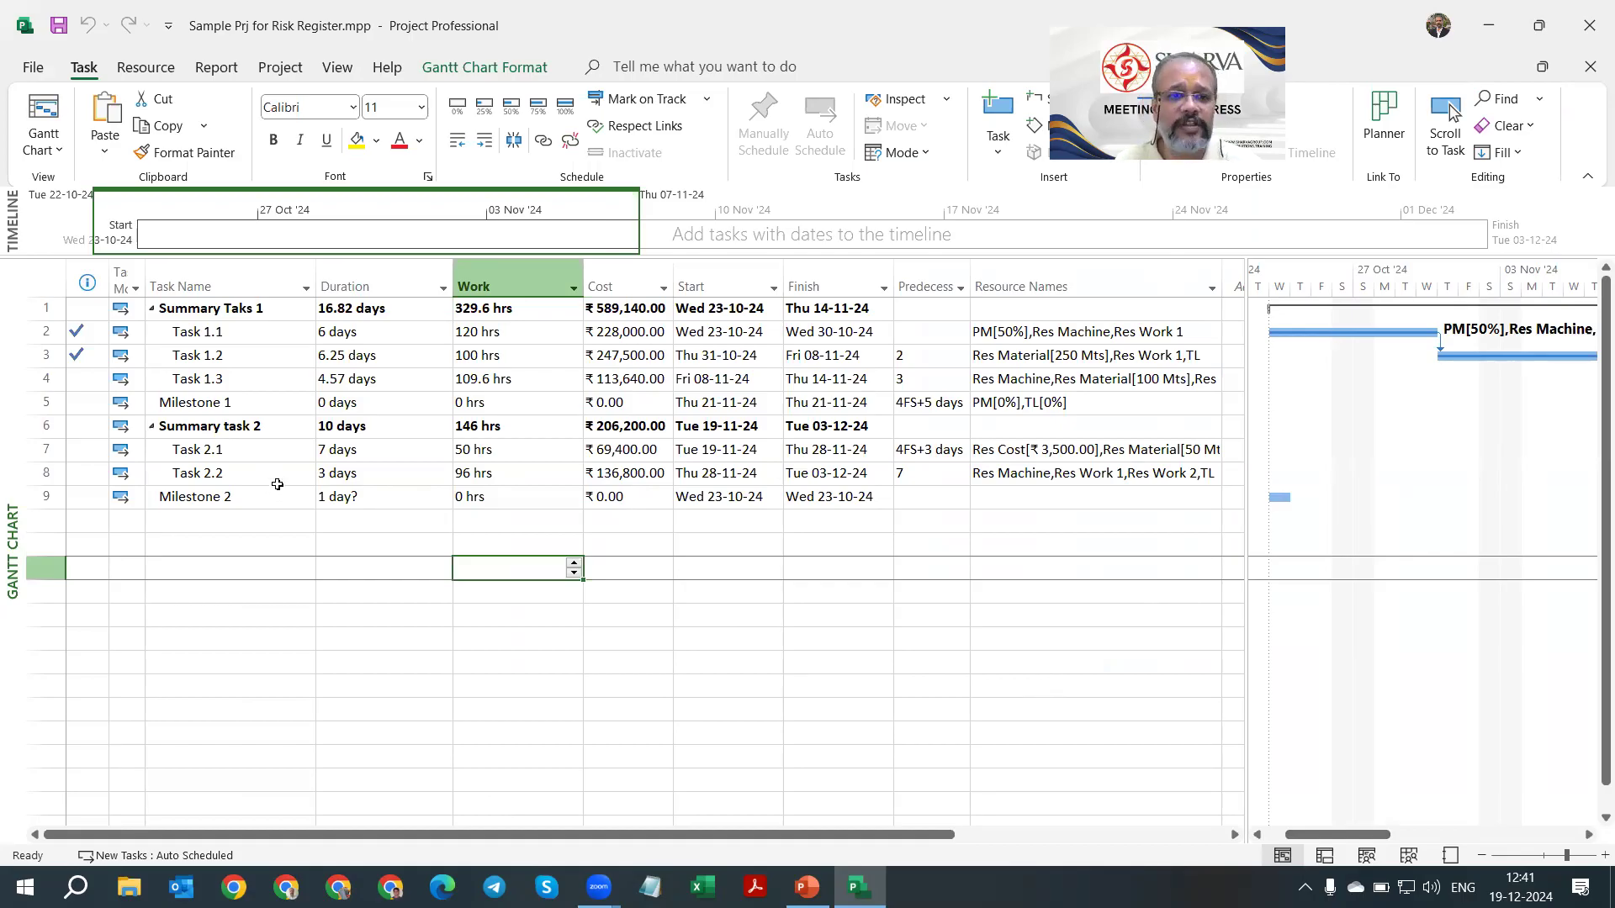
pyautogui.click(244, 312)
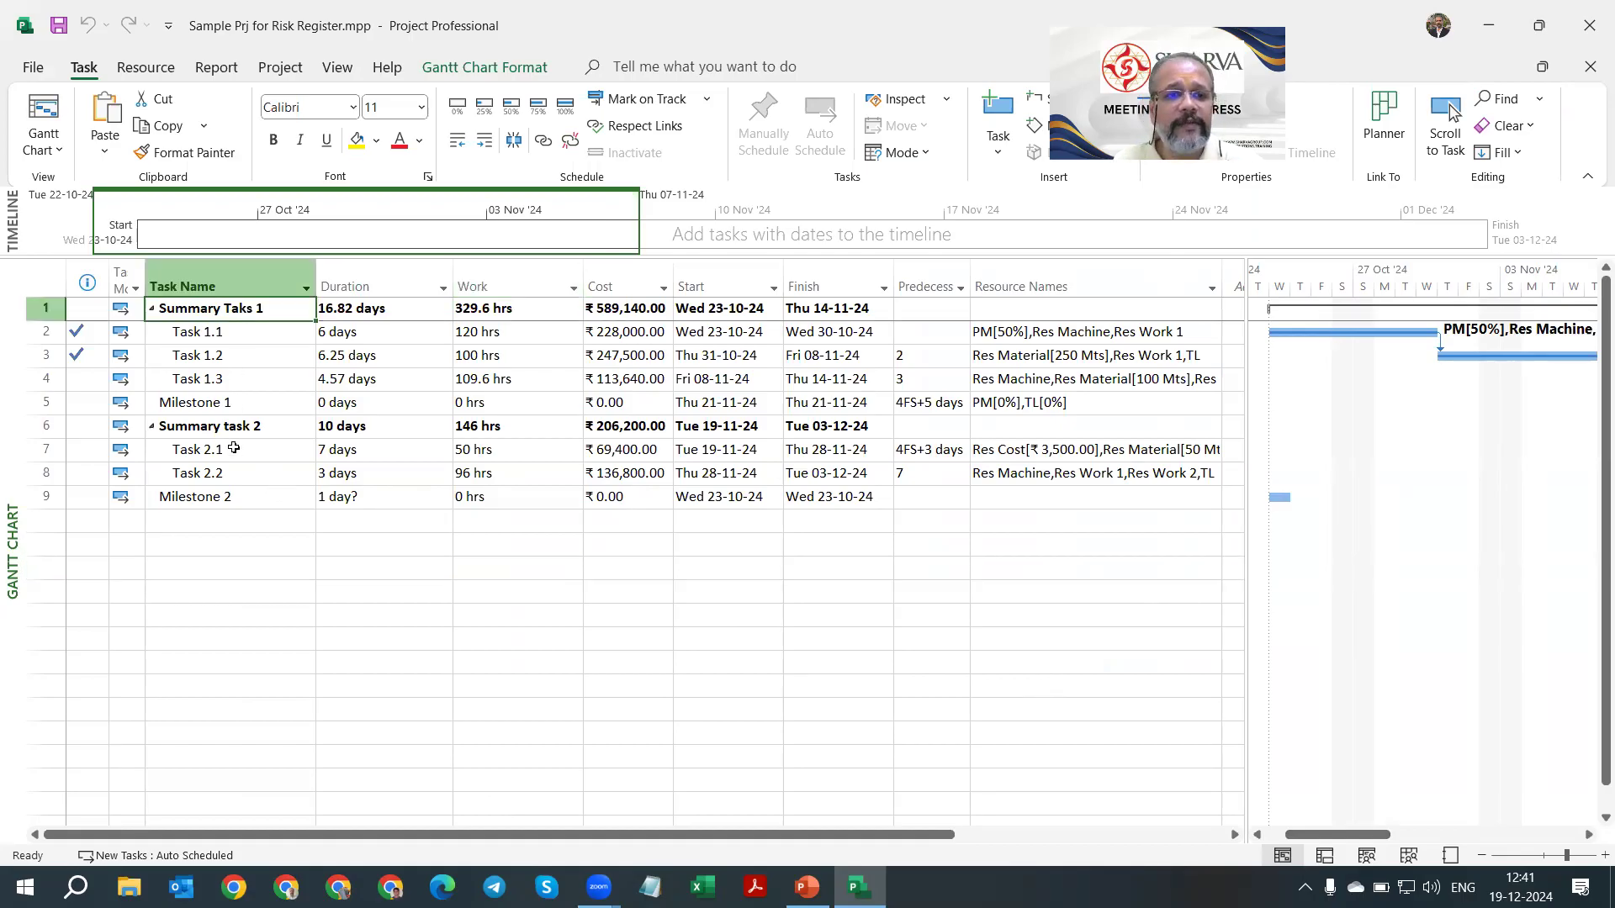
pyautogui.click(236, 427)
pyautogui.moveTo(239, 337); pyautogui.dragTo(239, 384)
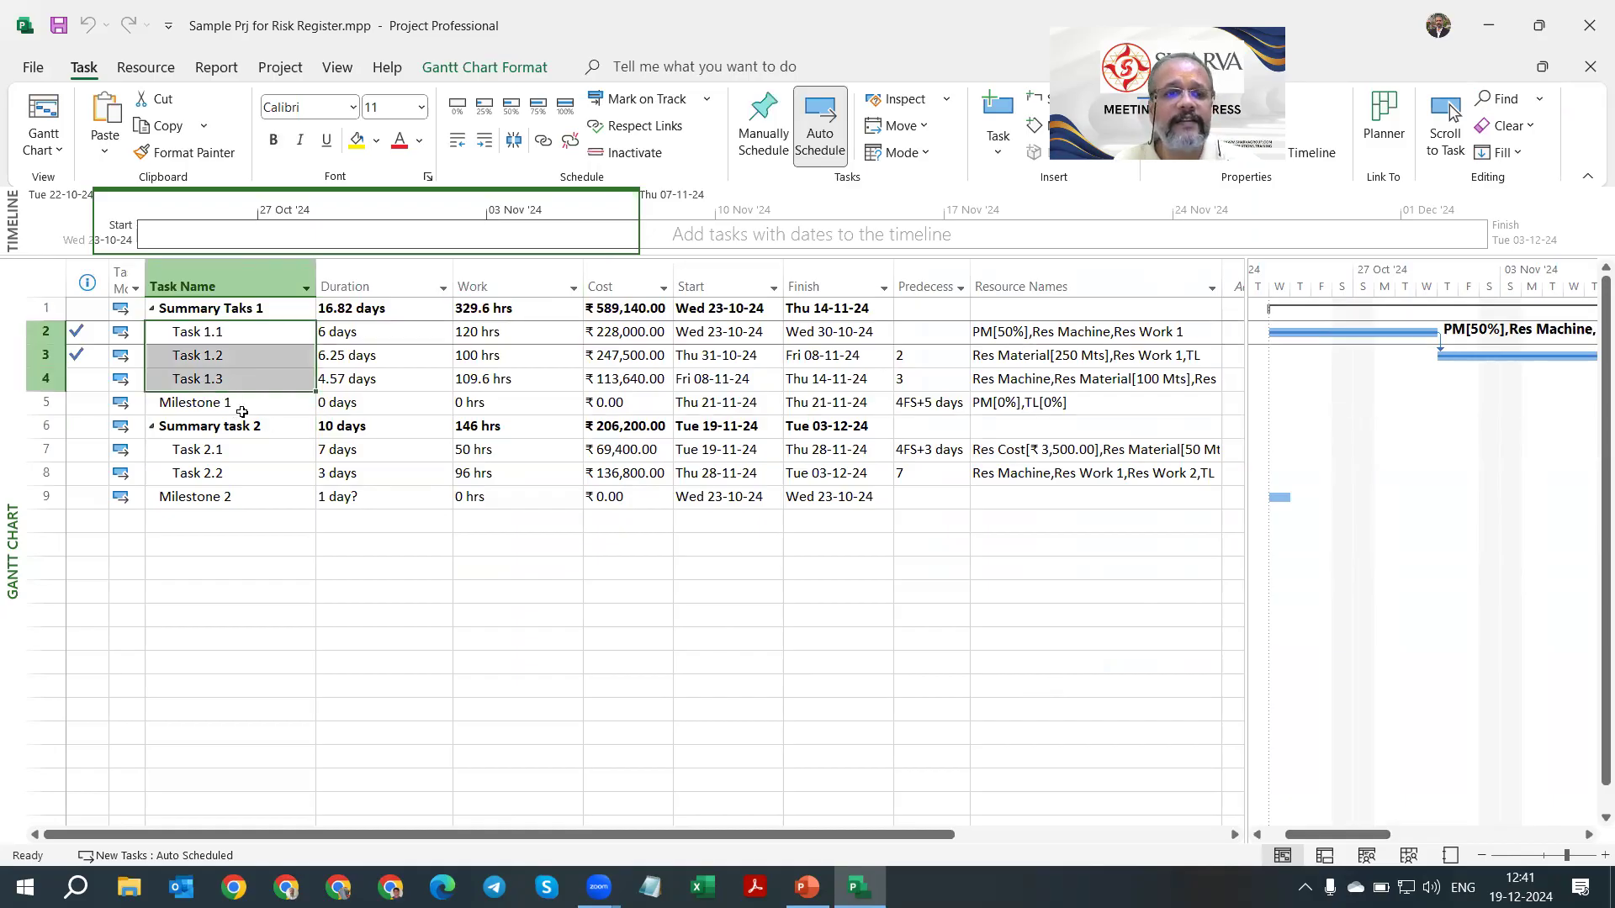
pyautogui.click(241, 407)
pyautogui.click(226, 496)
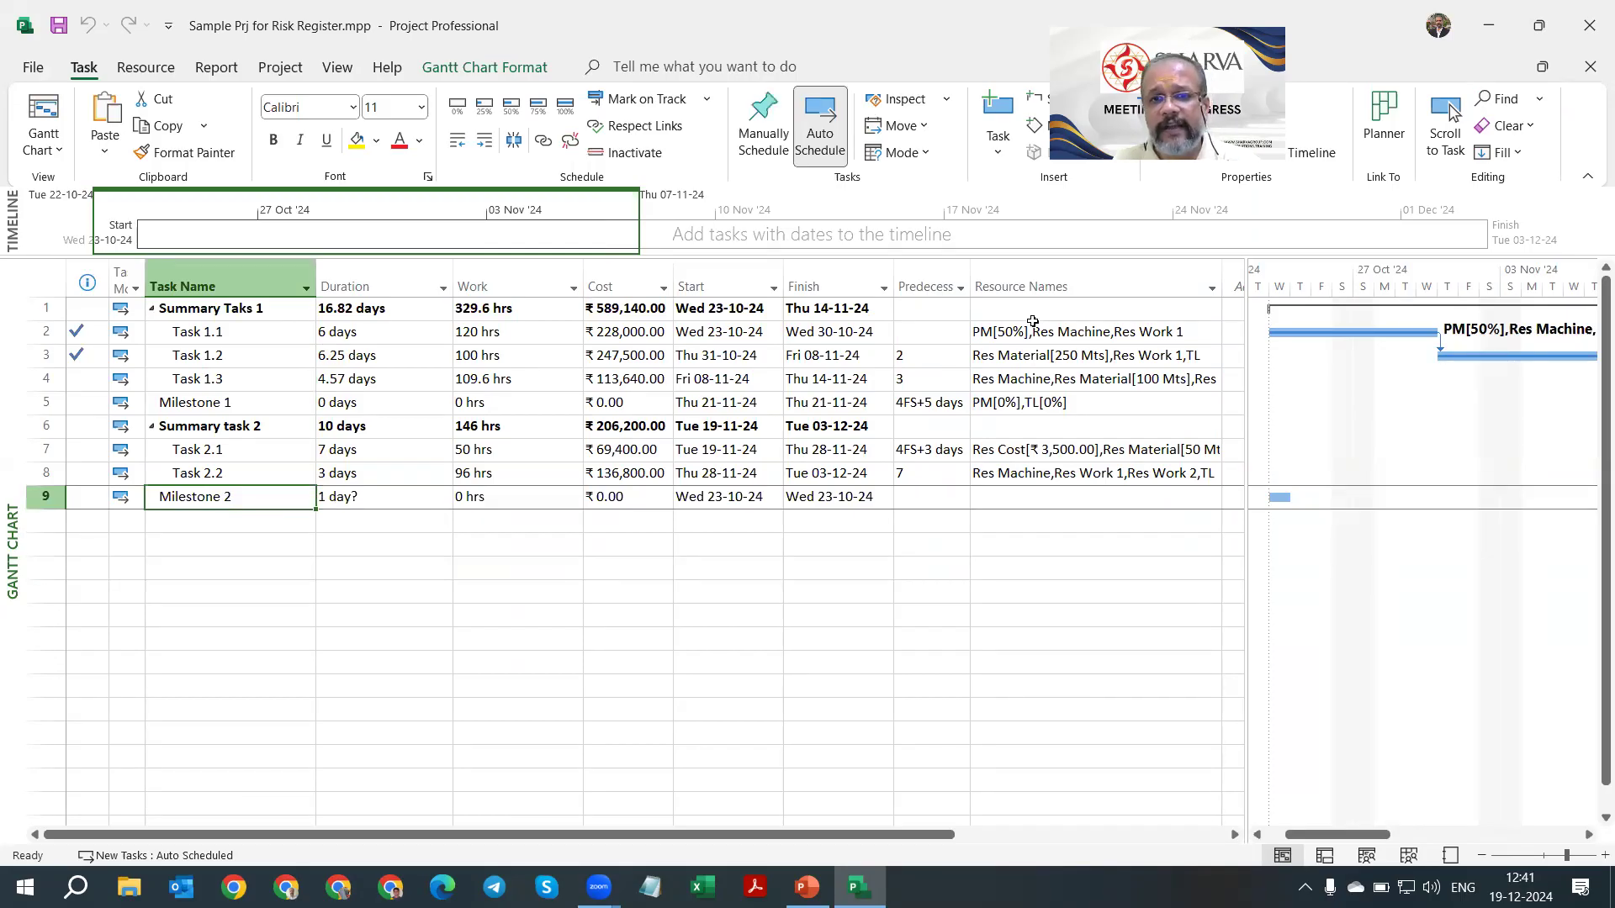
pyautogui.moveTo(1032, 330); pyautogui.dragTo(1043, 473)
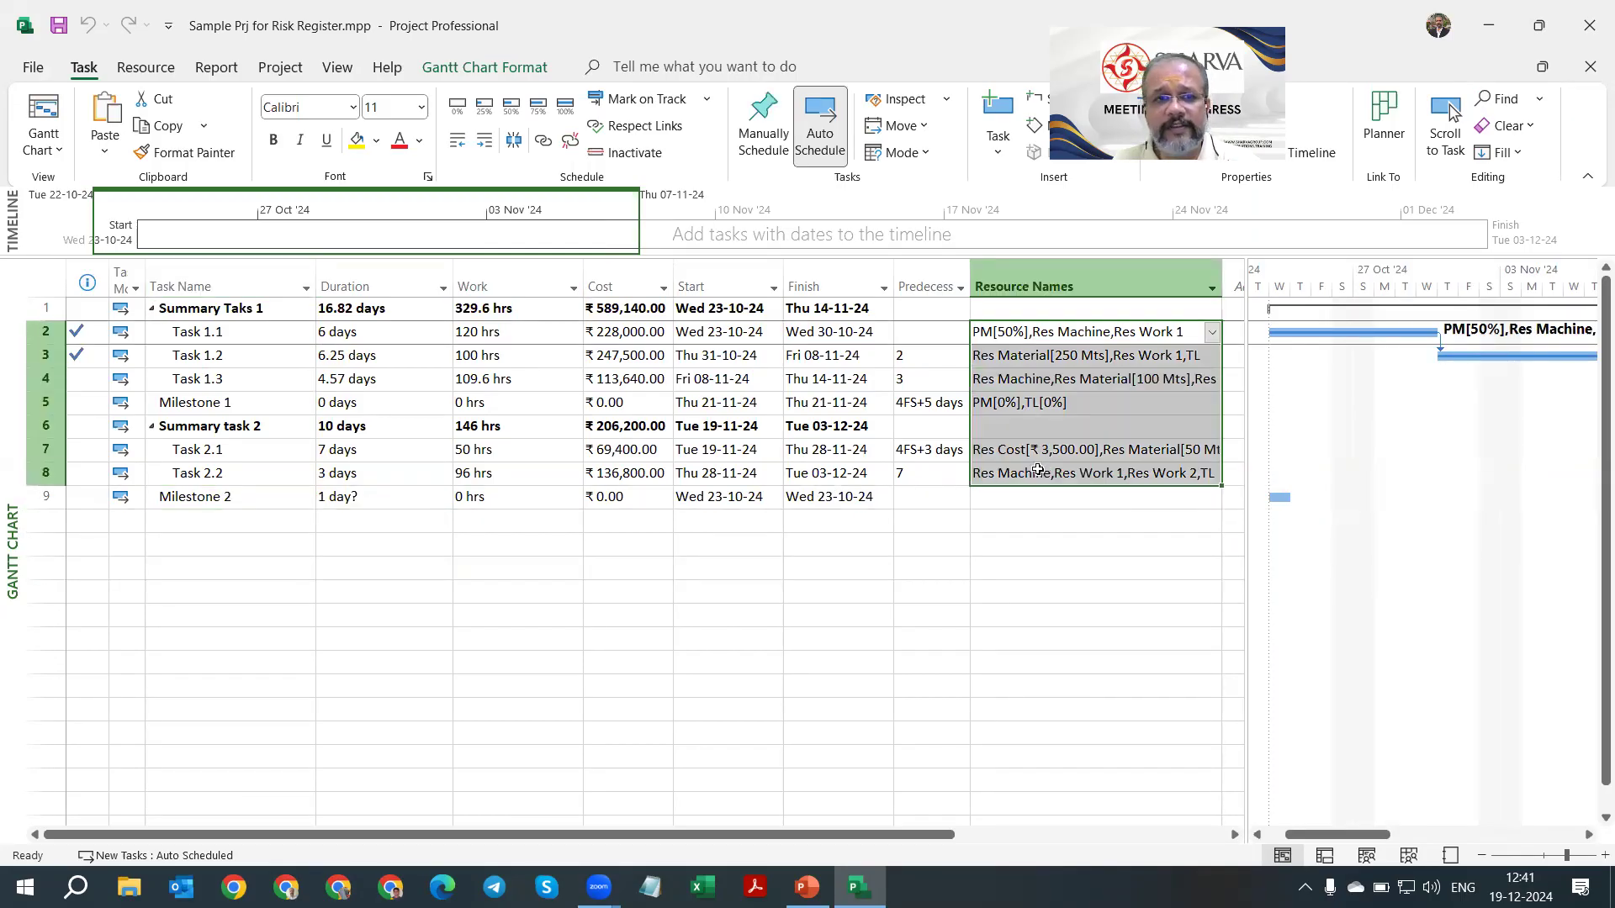
pyautogui.rightClick(4, 355)
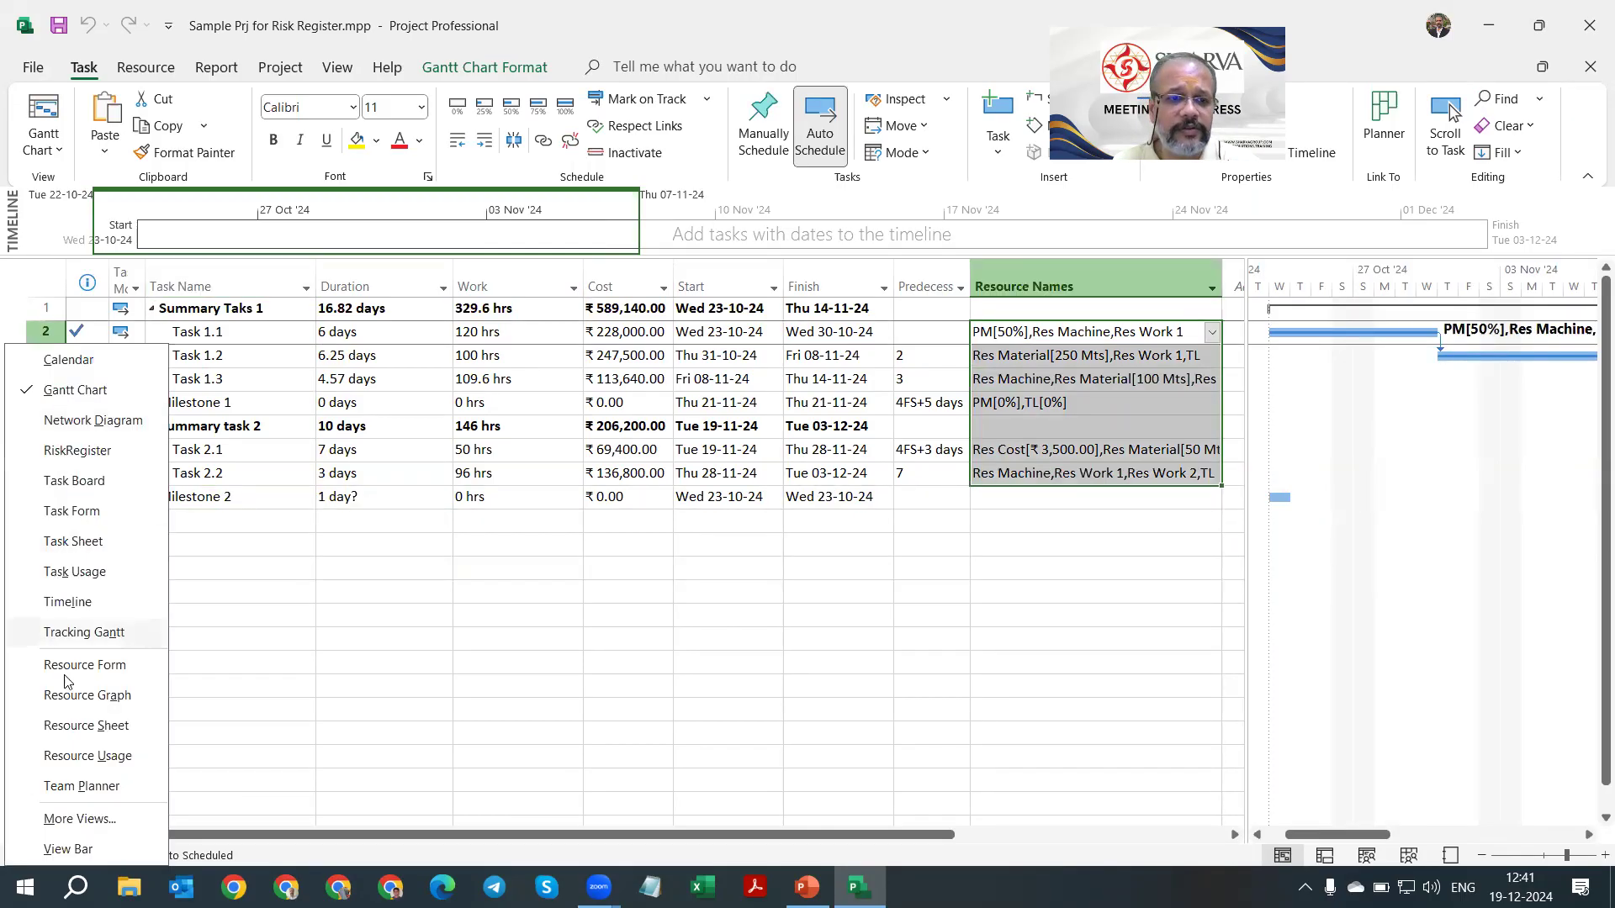
pyautogui.click(76, 725)
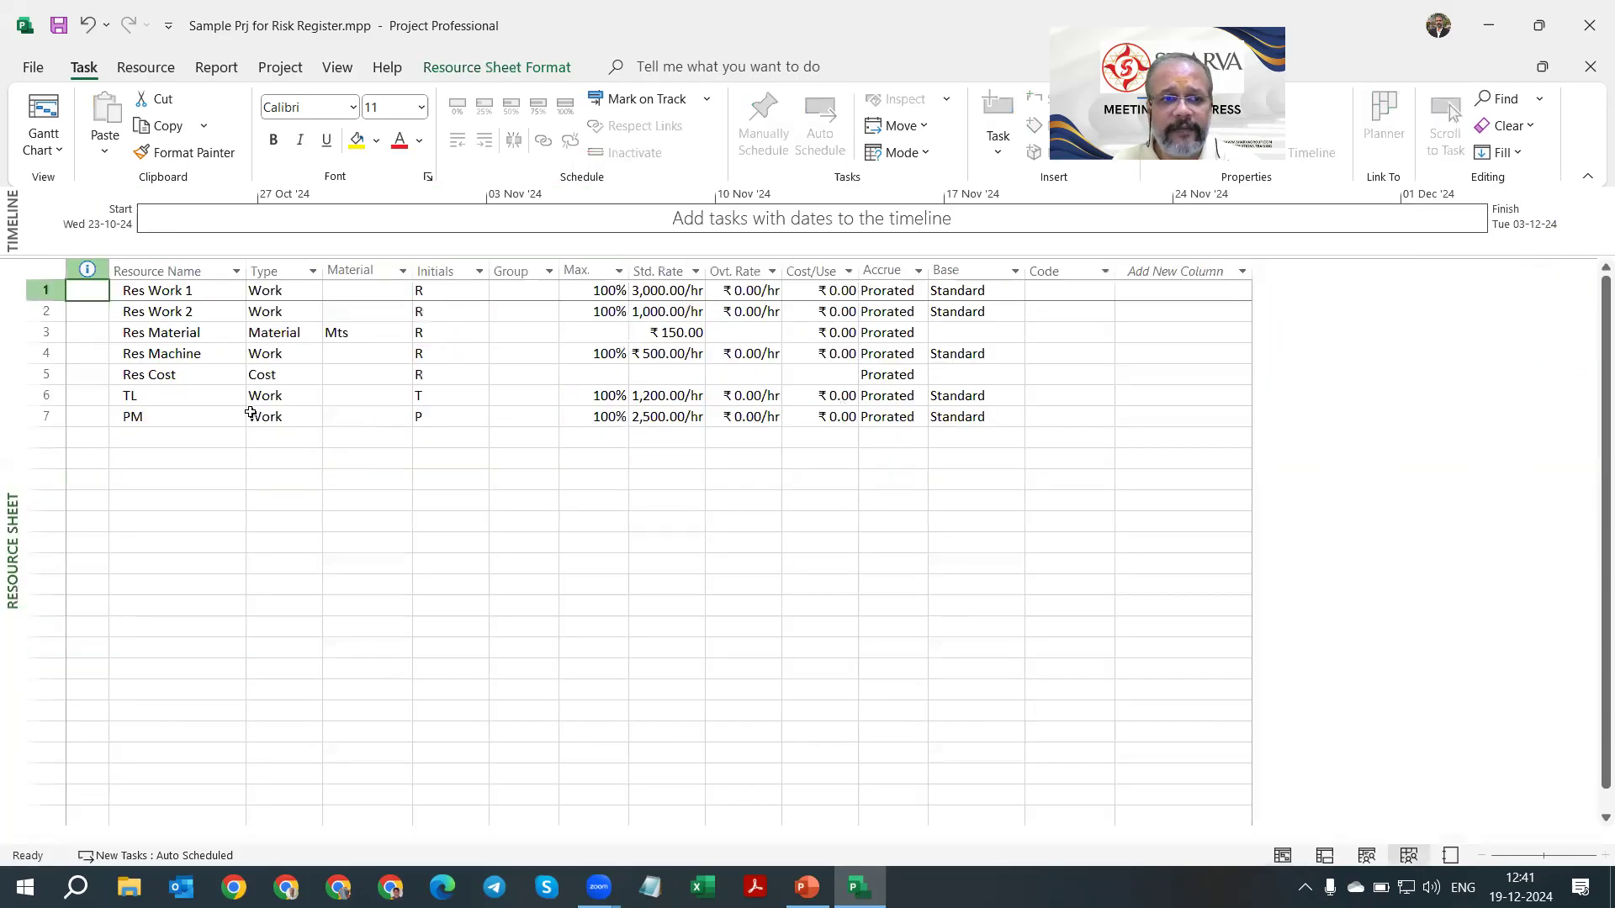
pyautogui.click(57, 149)
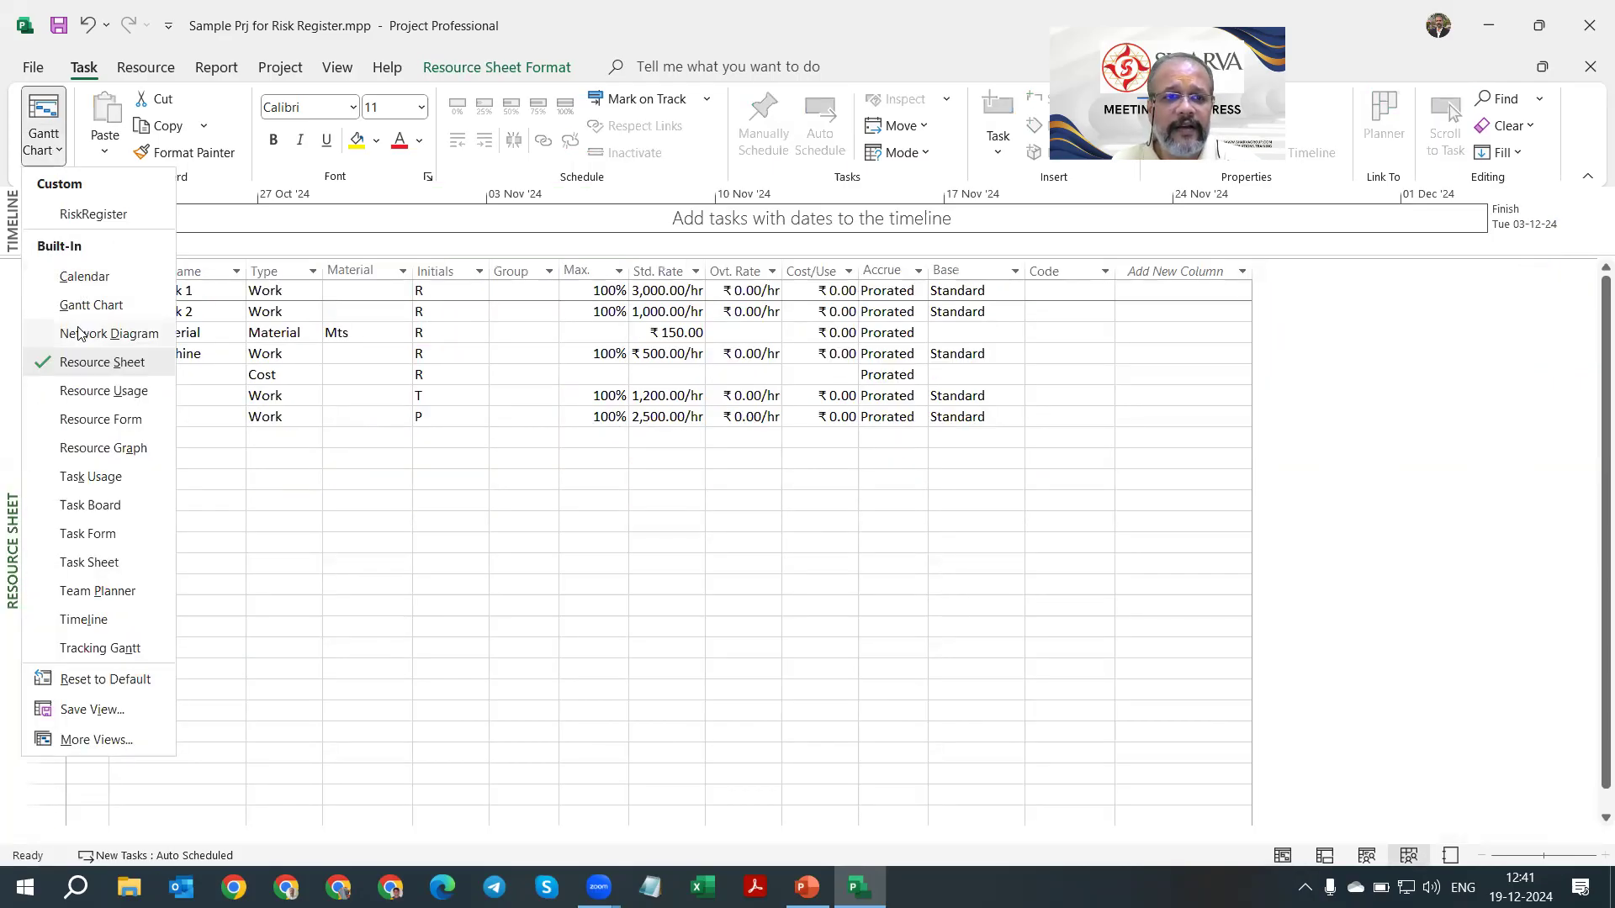
pyautogui.click(85, 306)
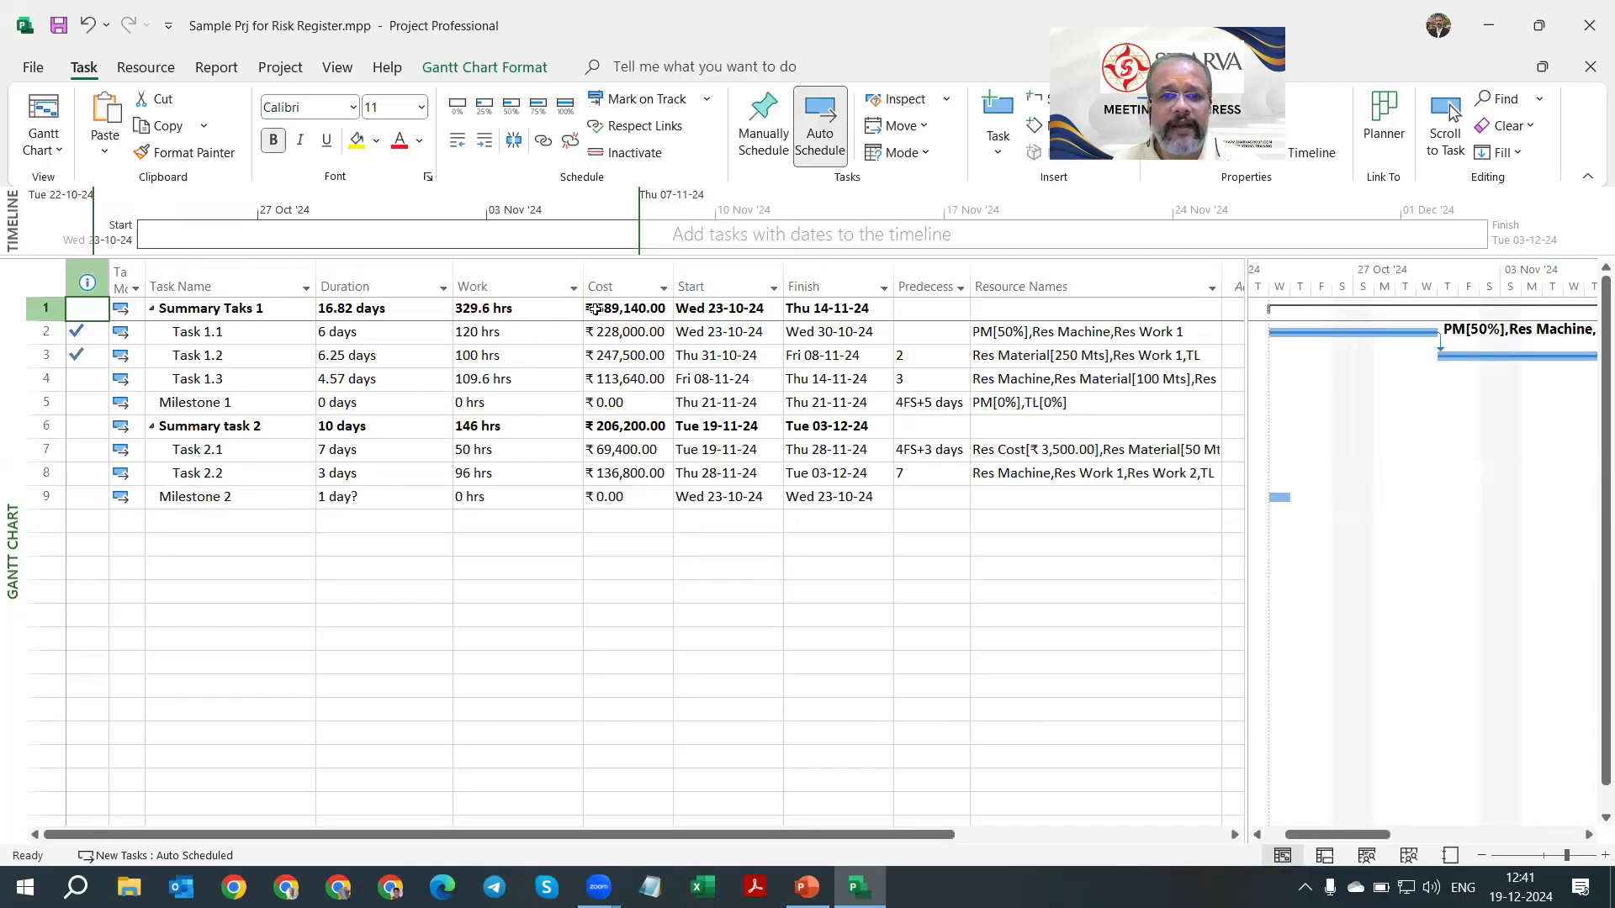
pyautogui.moveTo(626, 333); pyautogui.dragTo(627, 492)
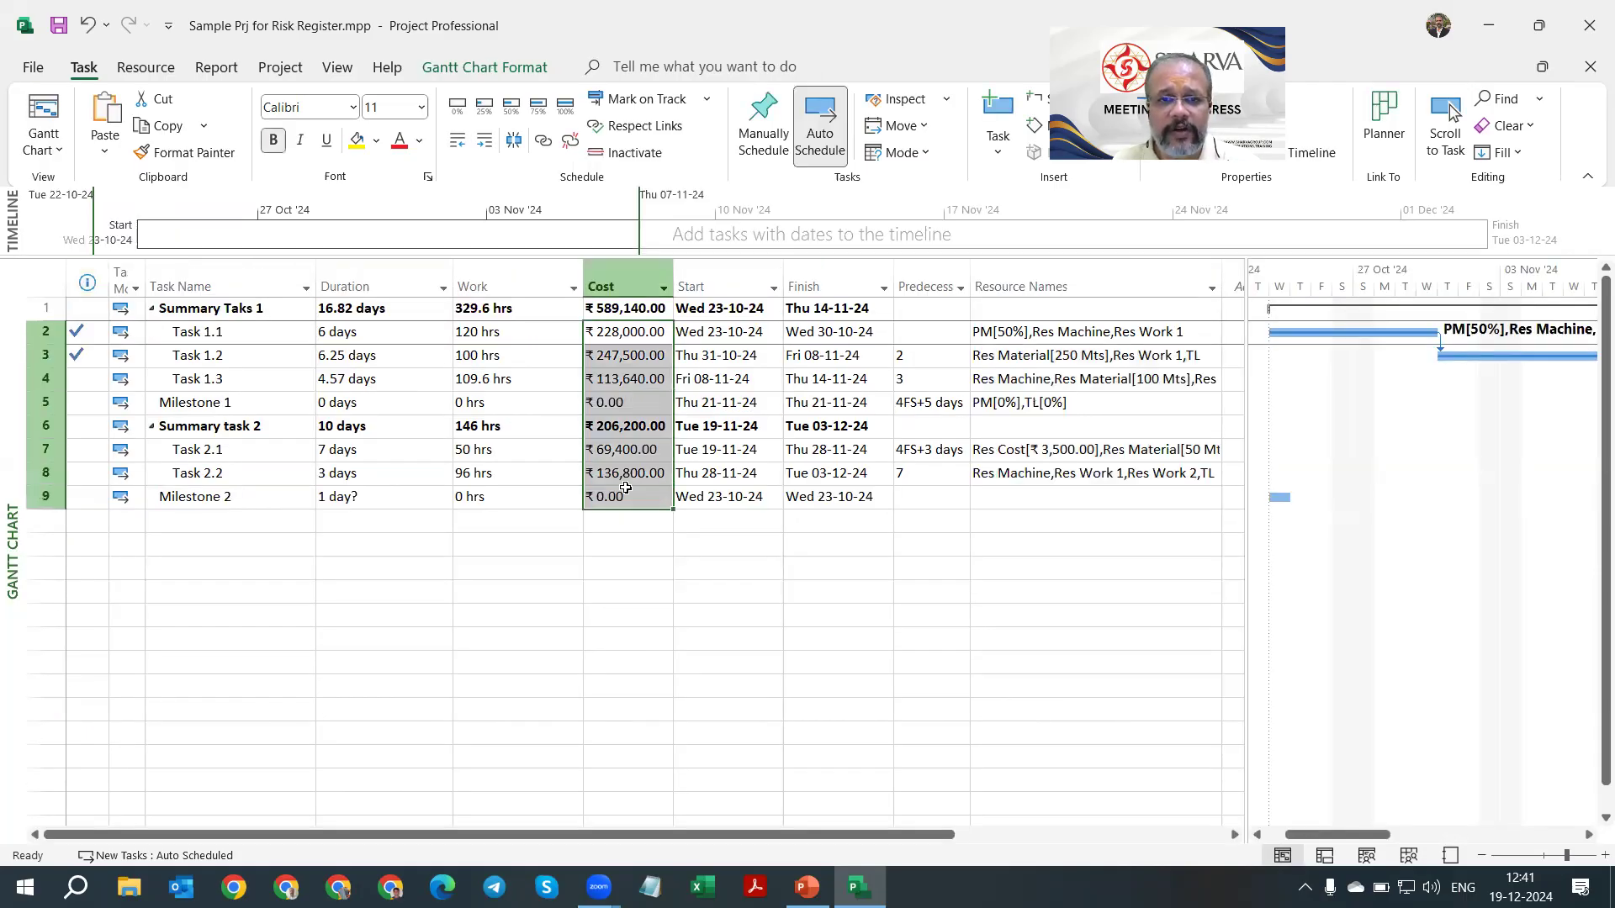
pyautogui.moveTo(714, 331); pyautogui.dragTo(816, 492)
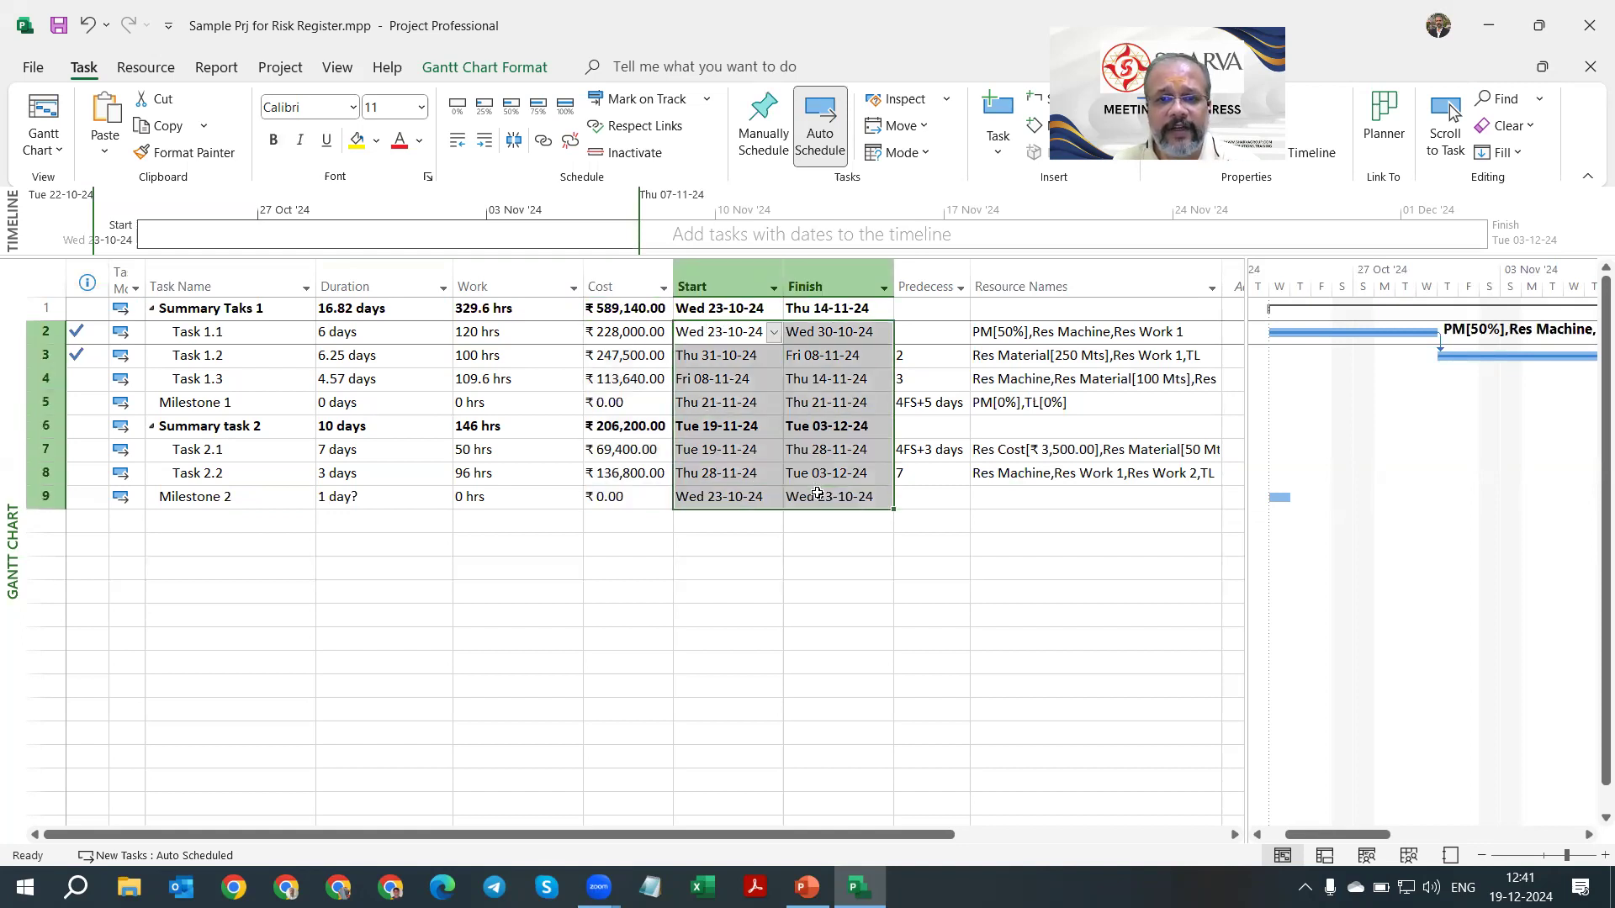
pyautogui.click(920, 328)
pyautogui.moveTo(920, 328); pyautogui.dragTo(923, 467)
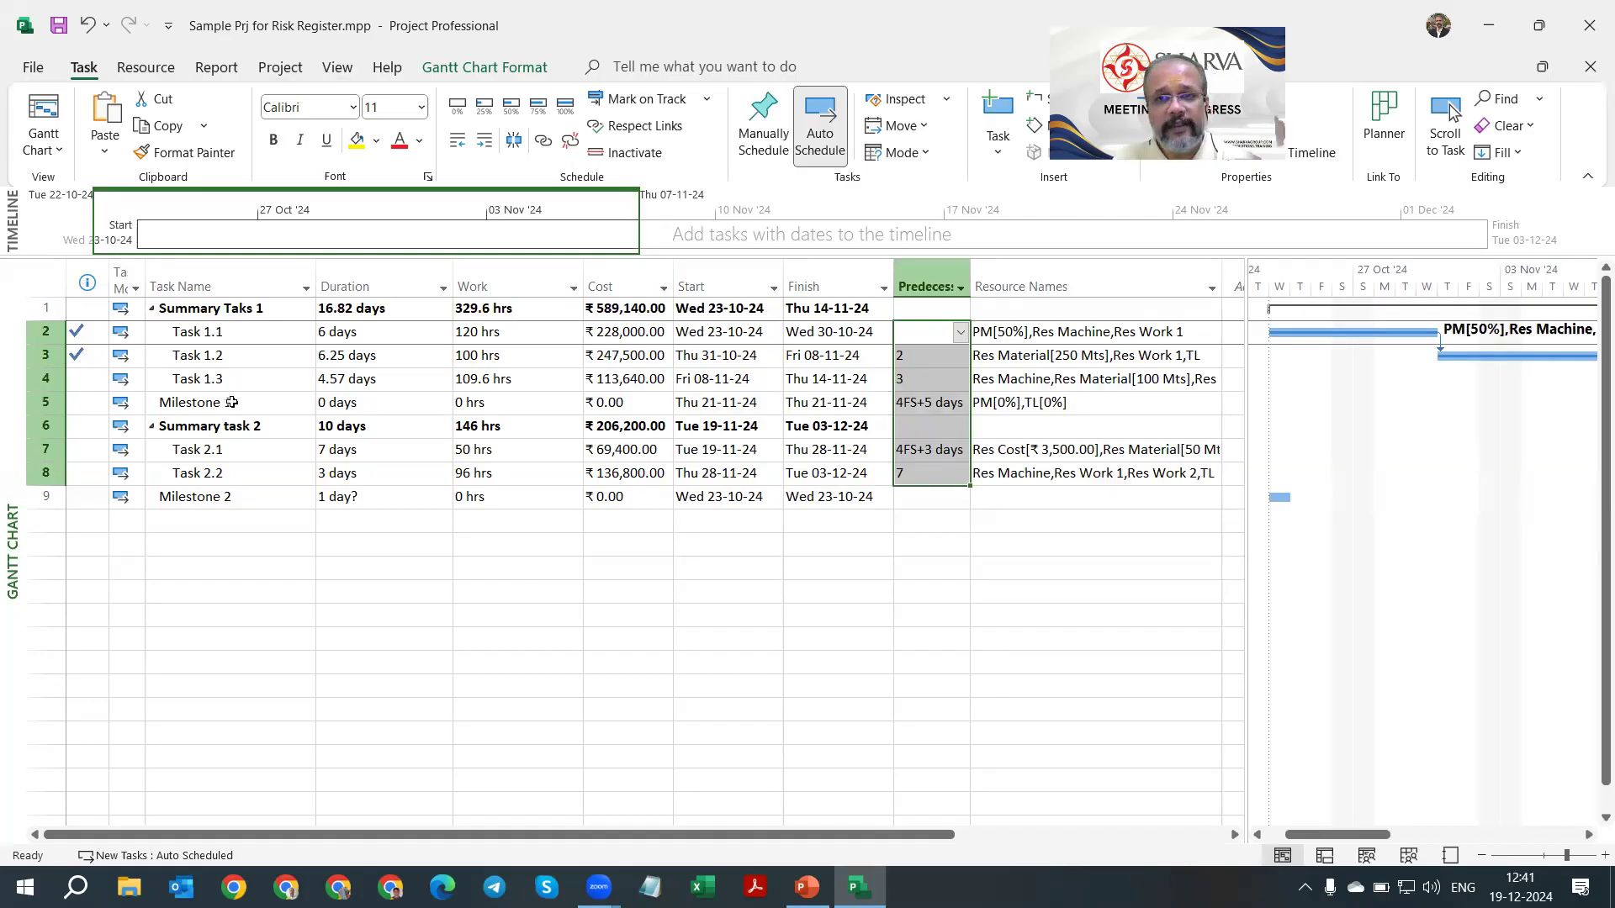
# Step: Switch to the custom RiskRegister view and open Task 1.1's RiskCategory choices
pyautogui.click(51, 148)
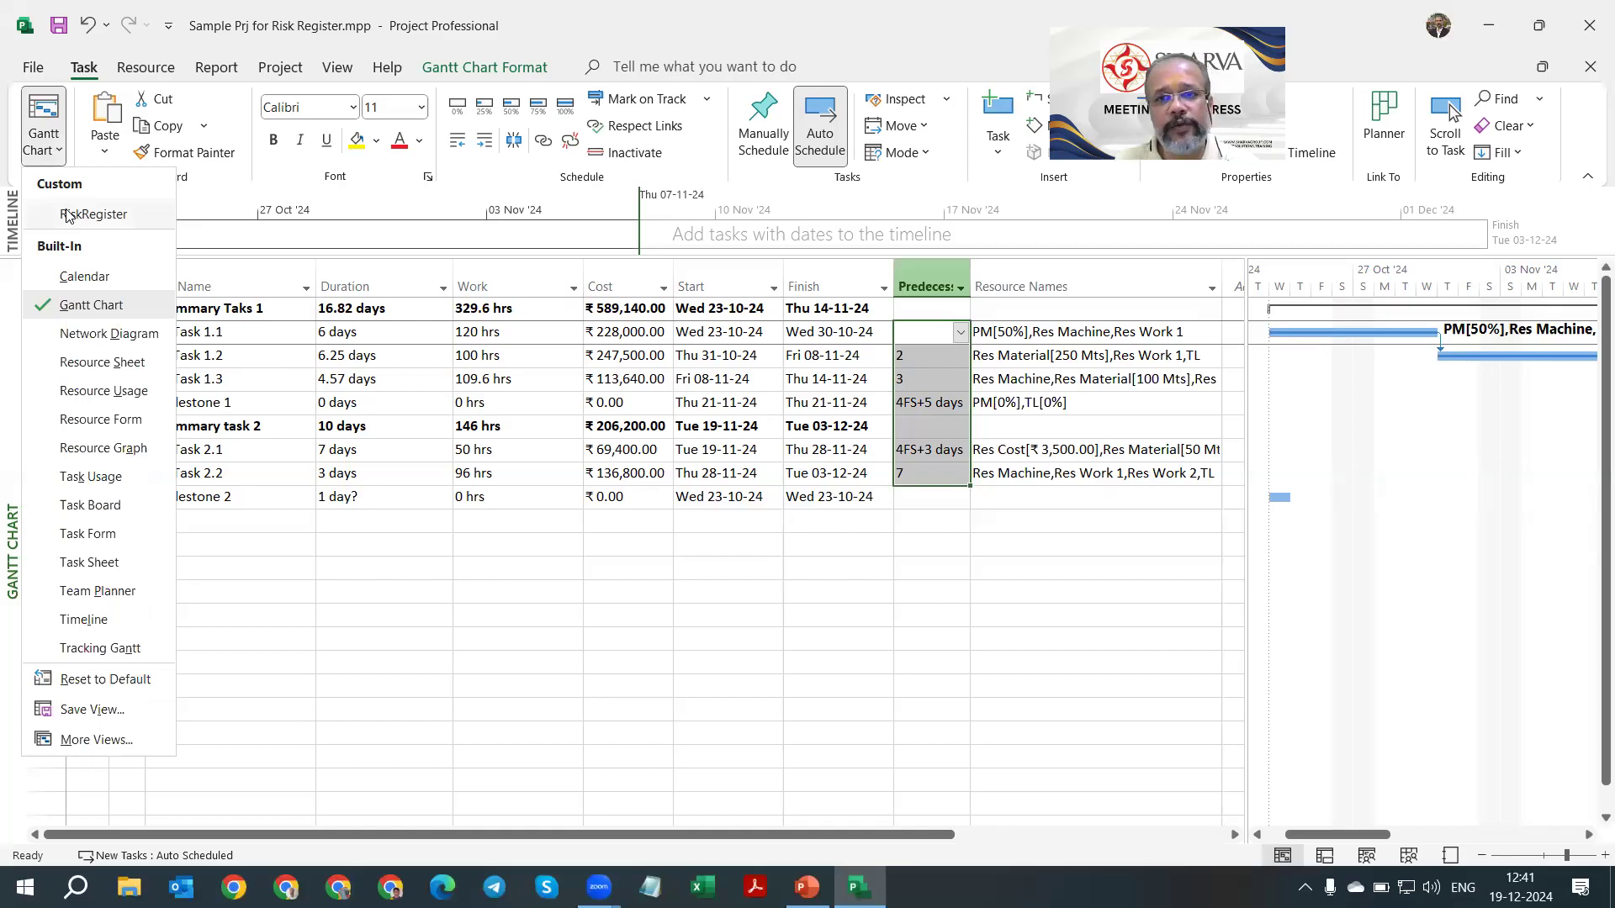
pyautogui.click(68, 215)
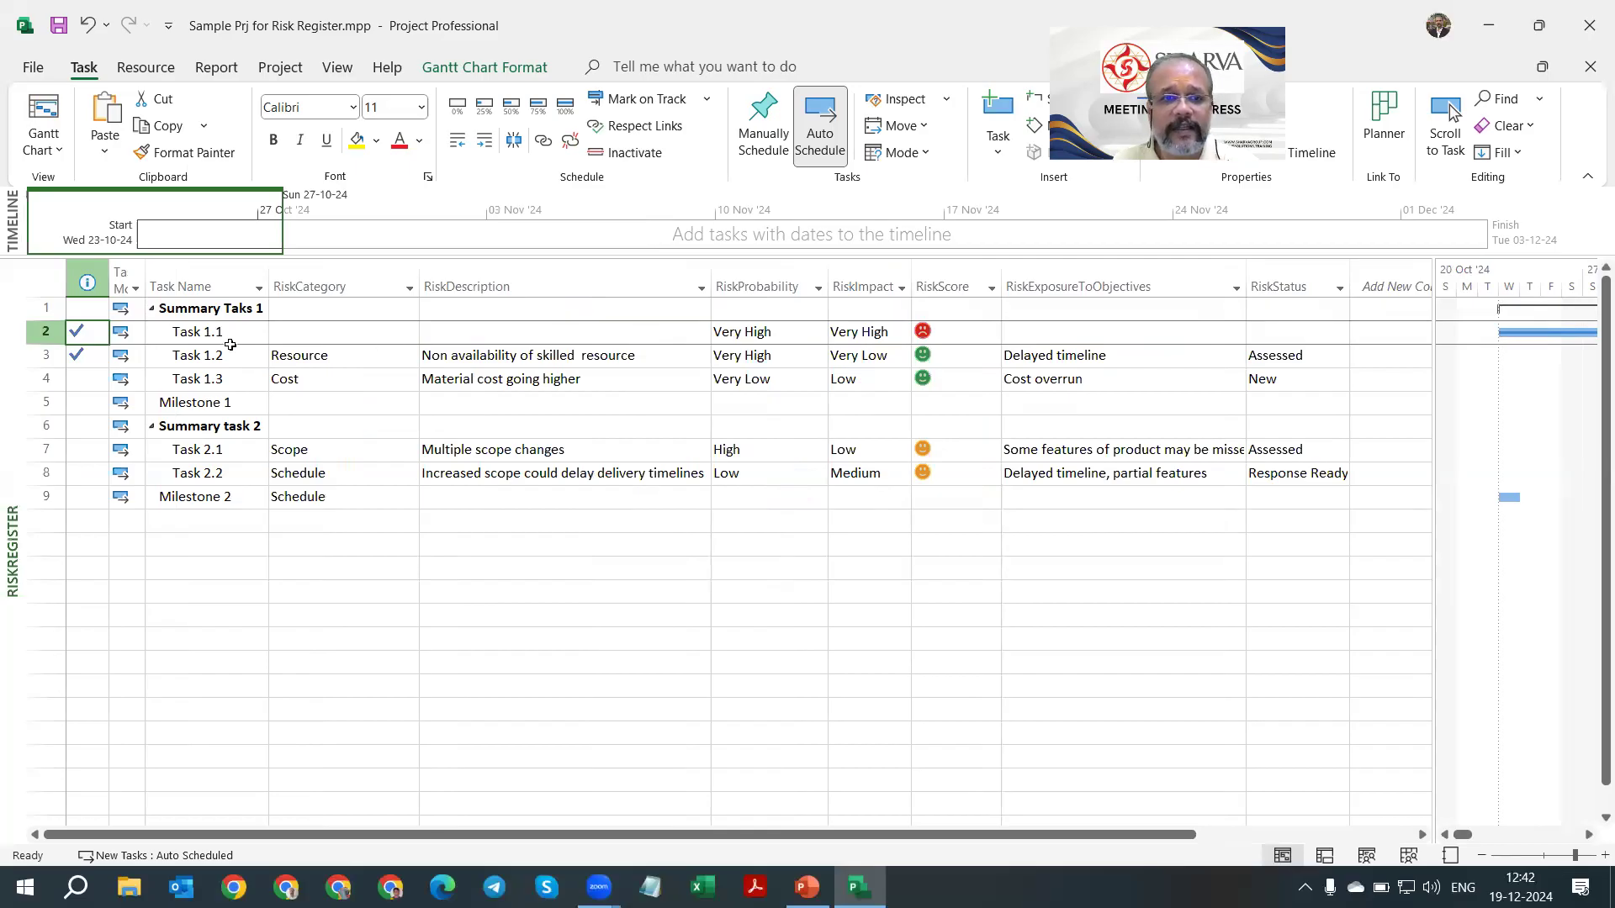
pyautogui.click(358, 342)
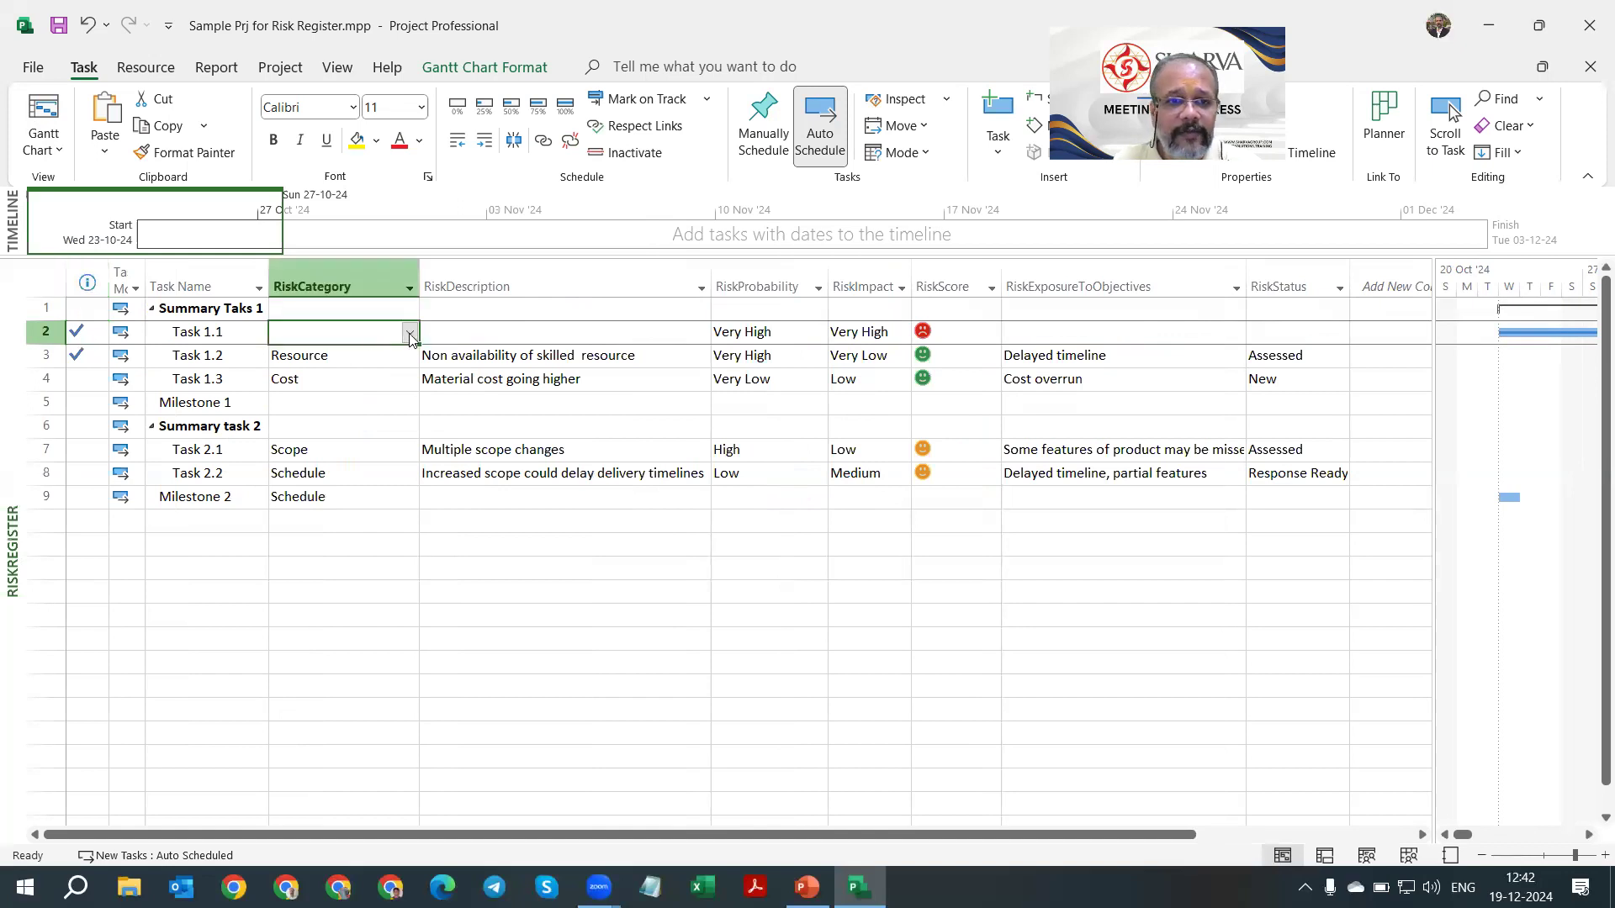
pyautogui.click(410, 335)
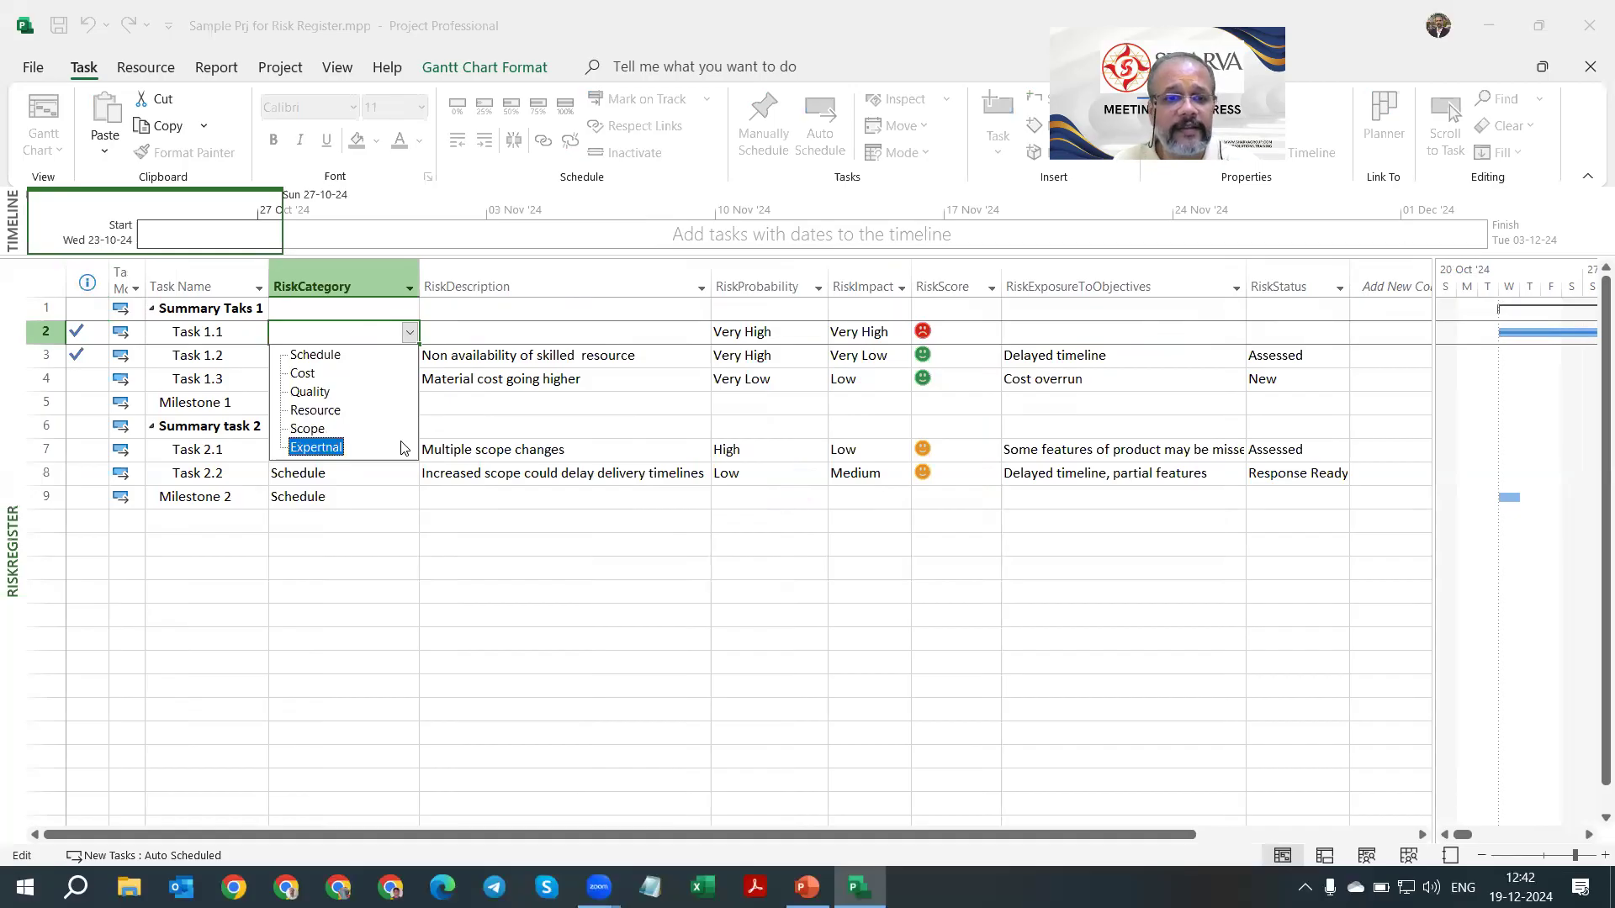
# Step: Set Task 1.1's risk category to Schedule, described as 'There is possibility of delay in material delivery'
pyautogui.click(353, 355)
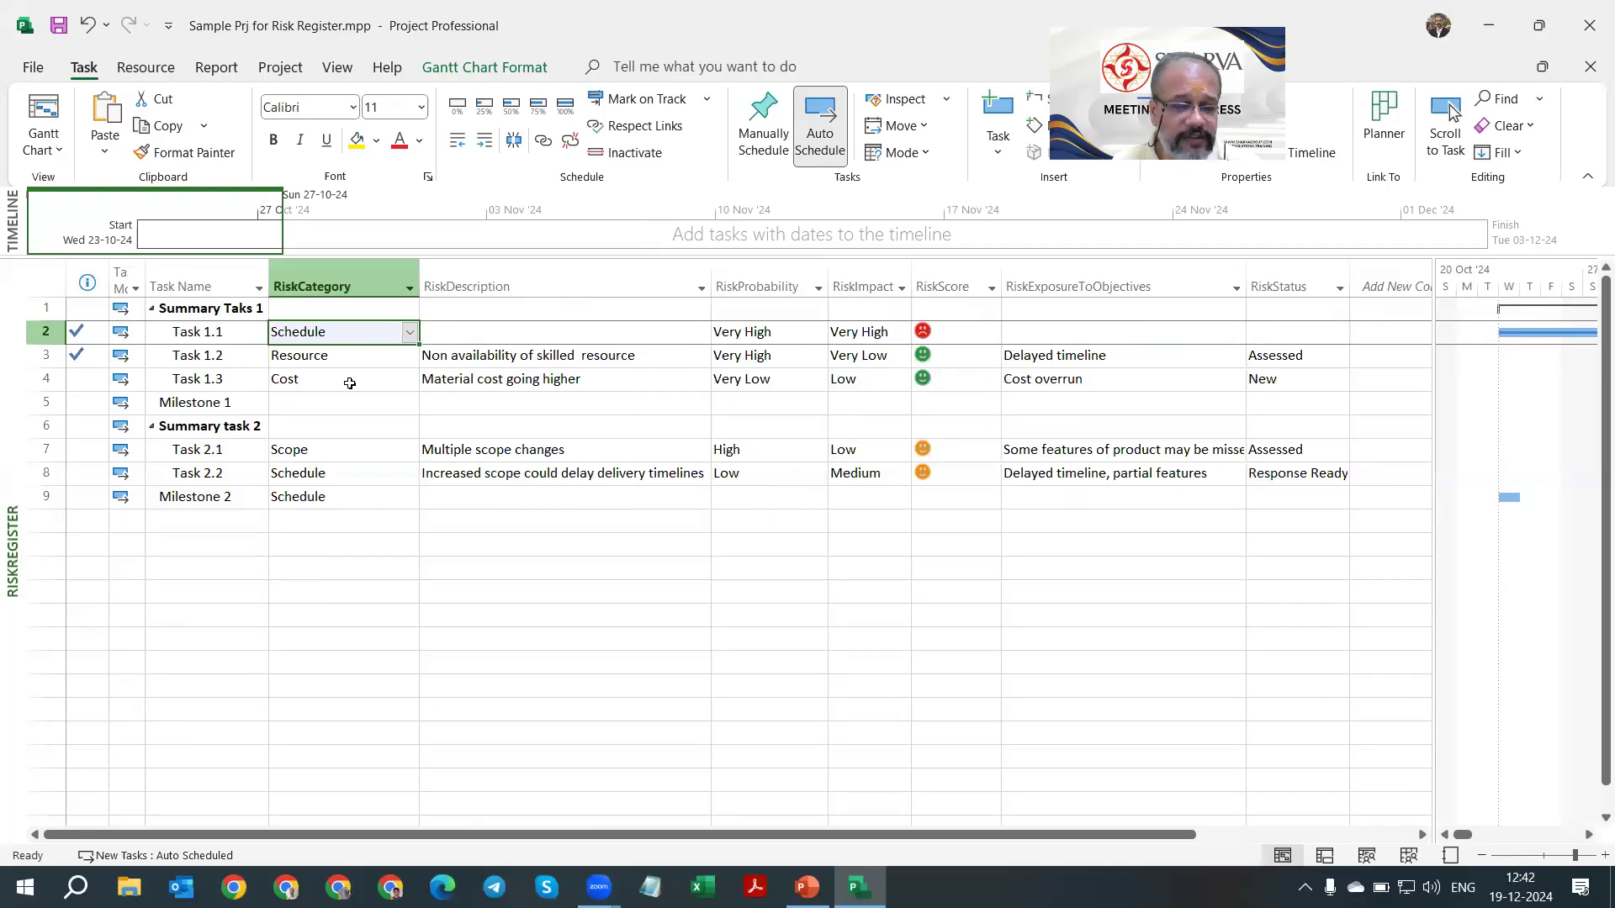
pyautogui.click(510, 333)
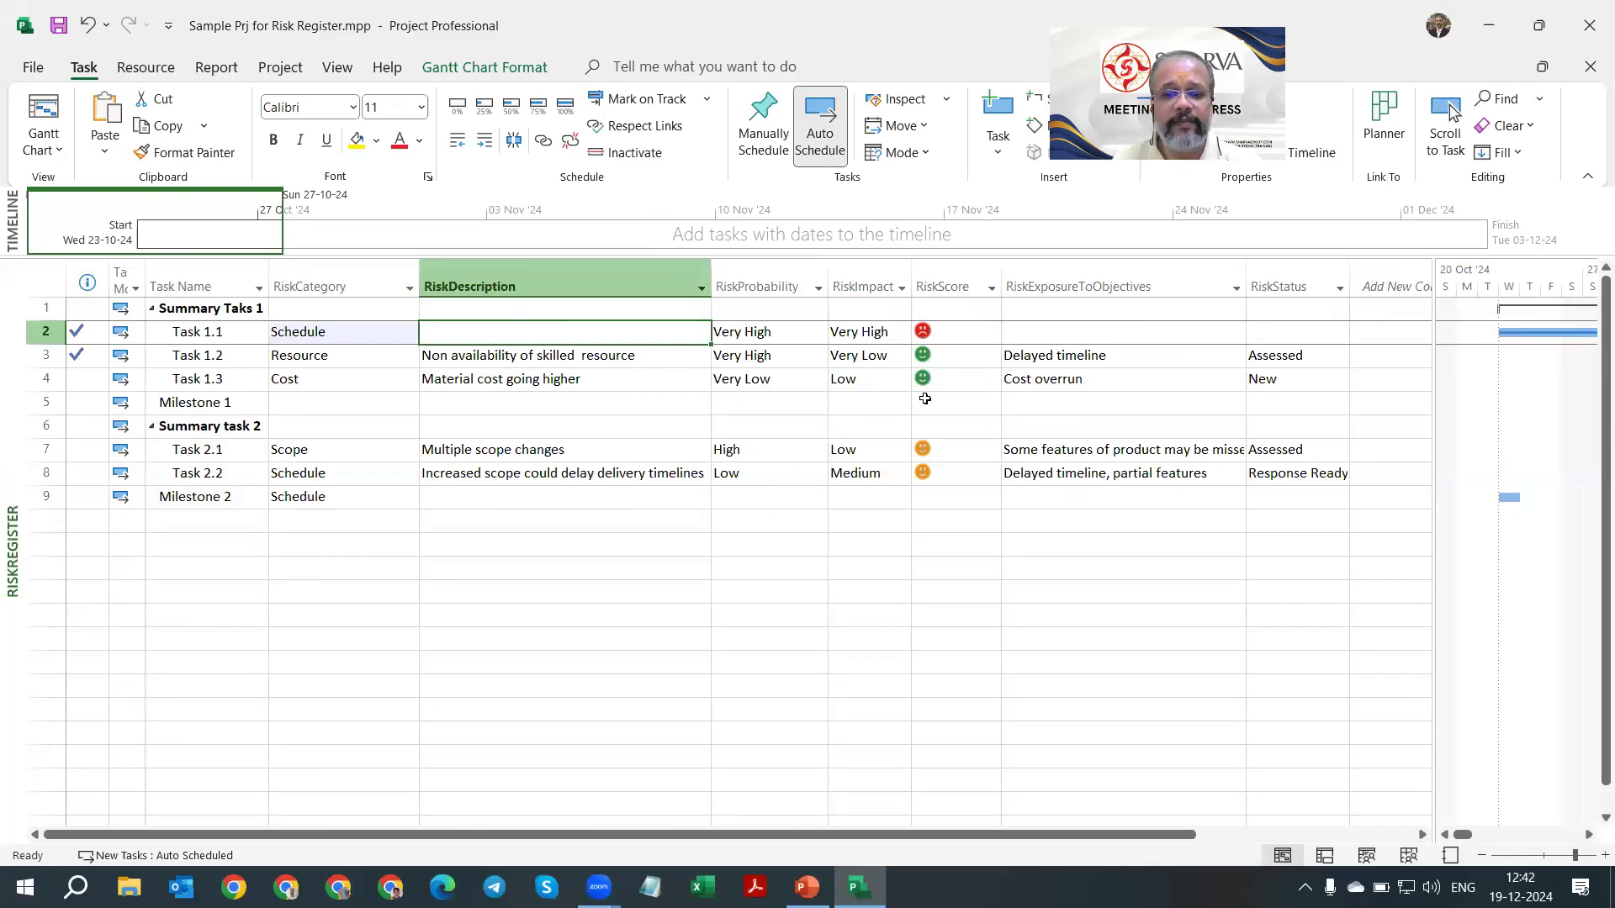
pyautogui.write('Th')
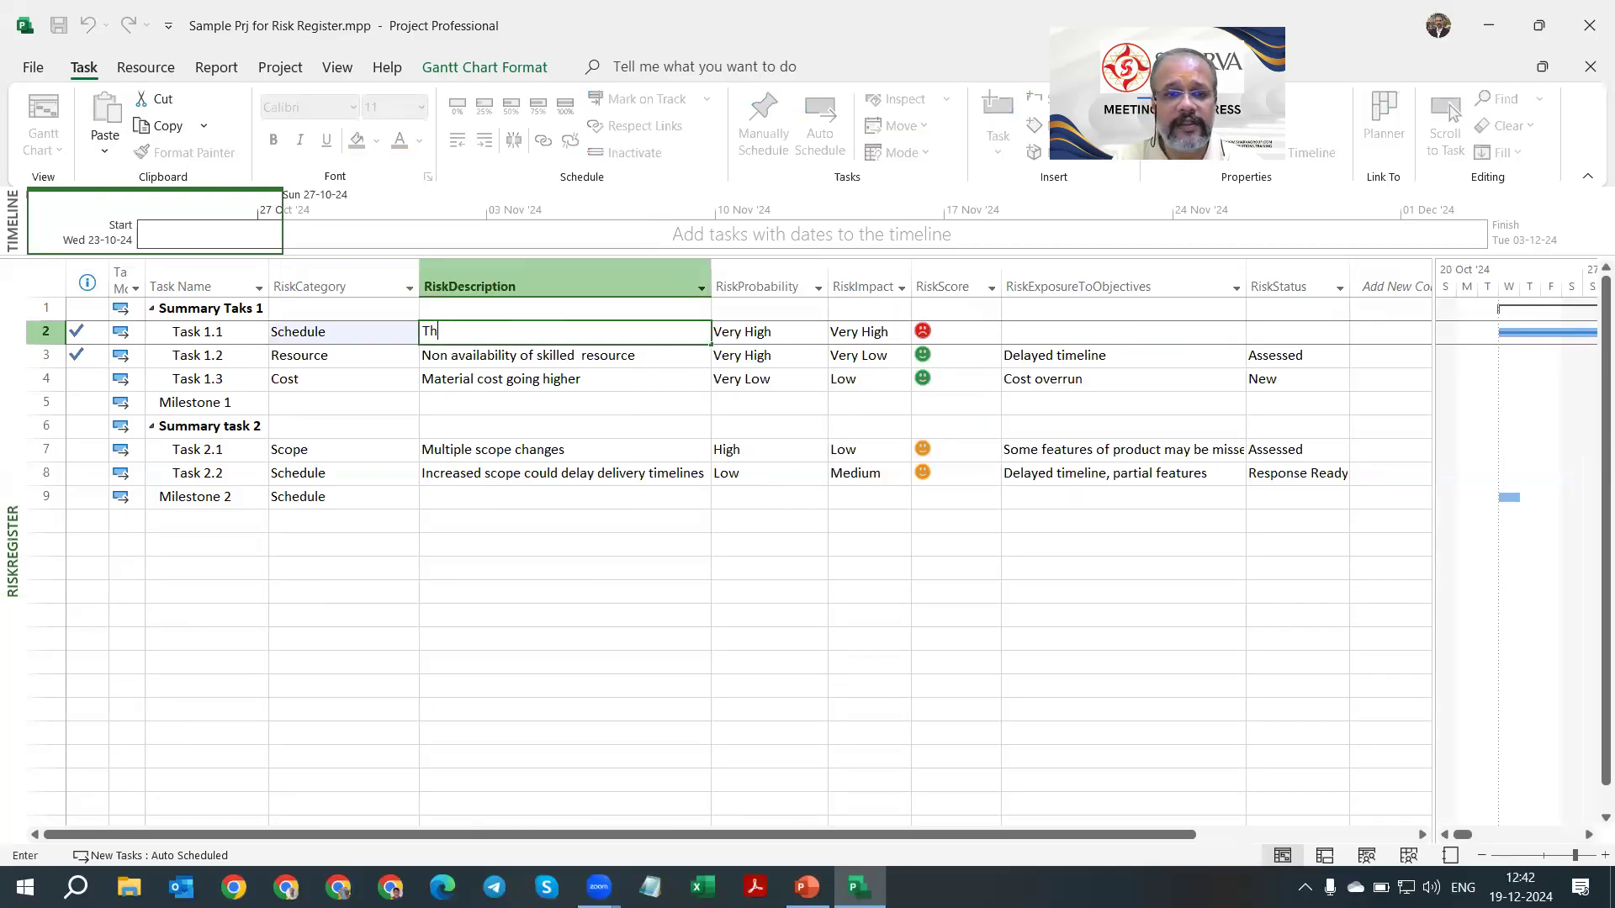
pyautogui.write('ere is ')
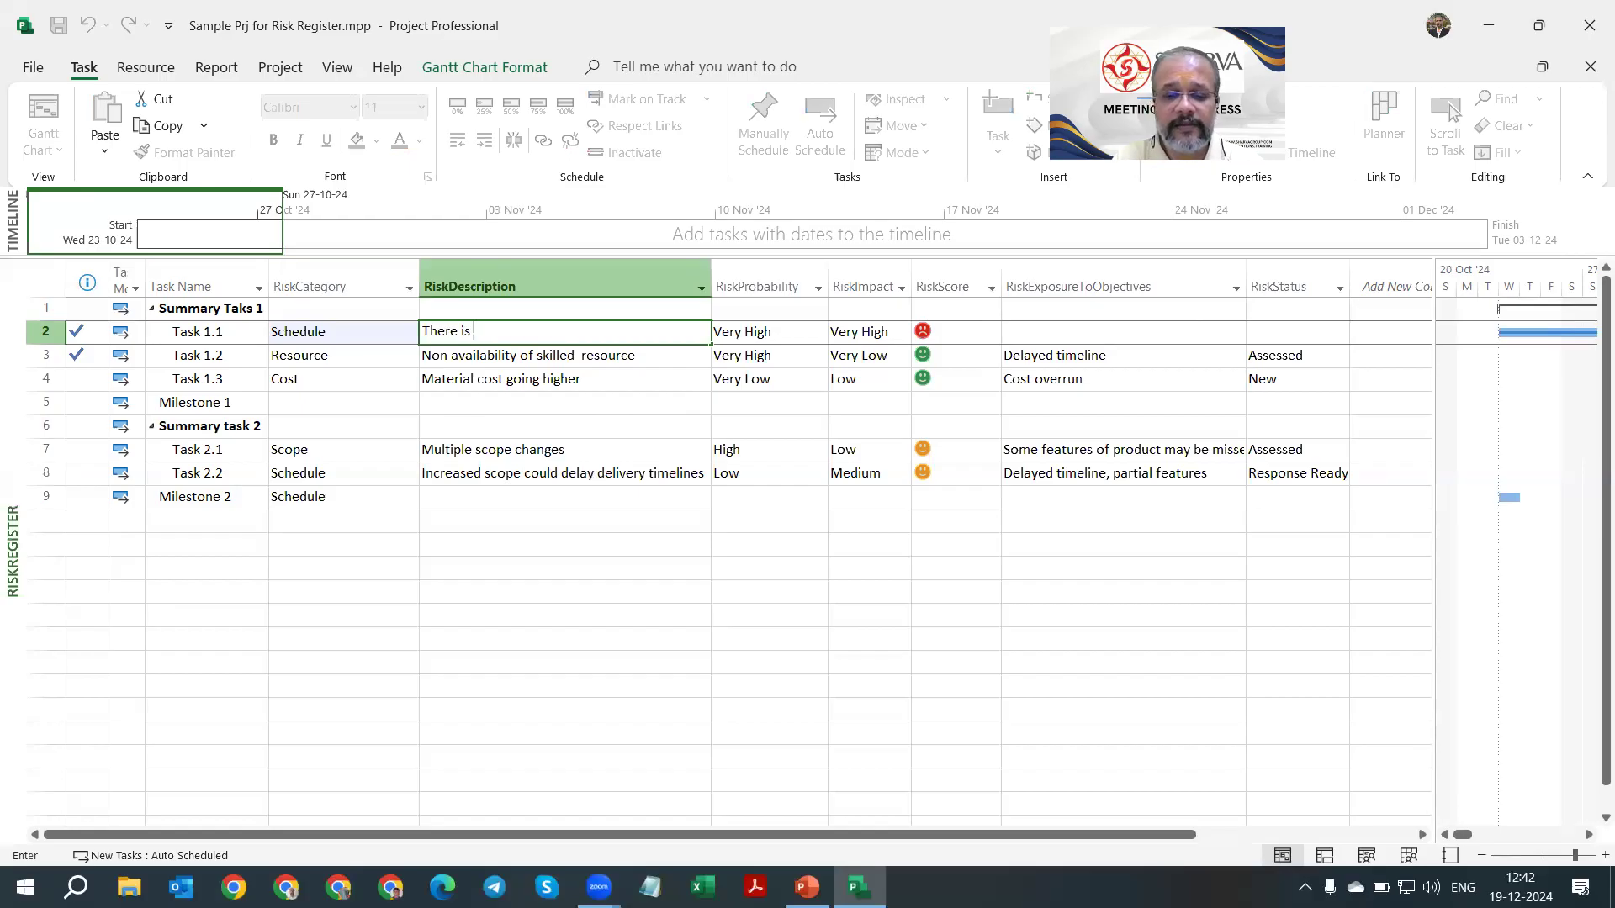
pyautogui.write('possibility')
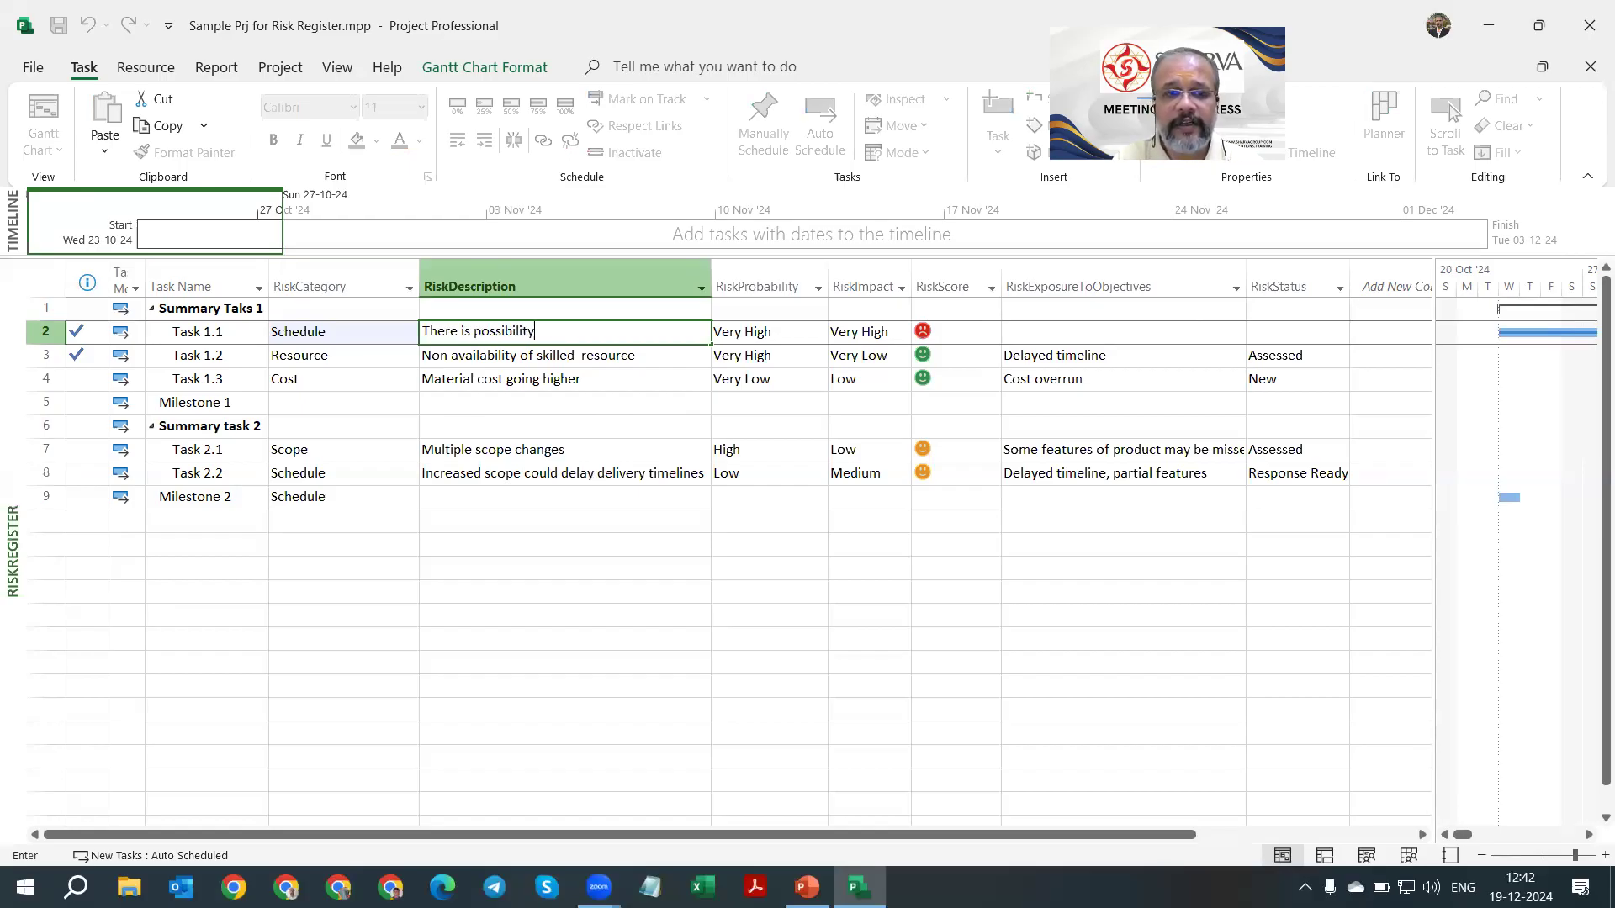
pyautogui.write(' of delay in ')
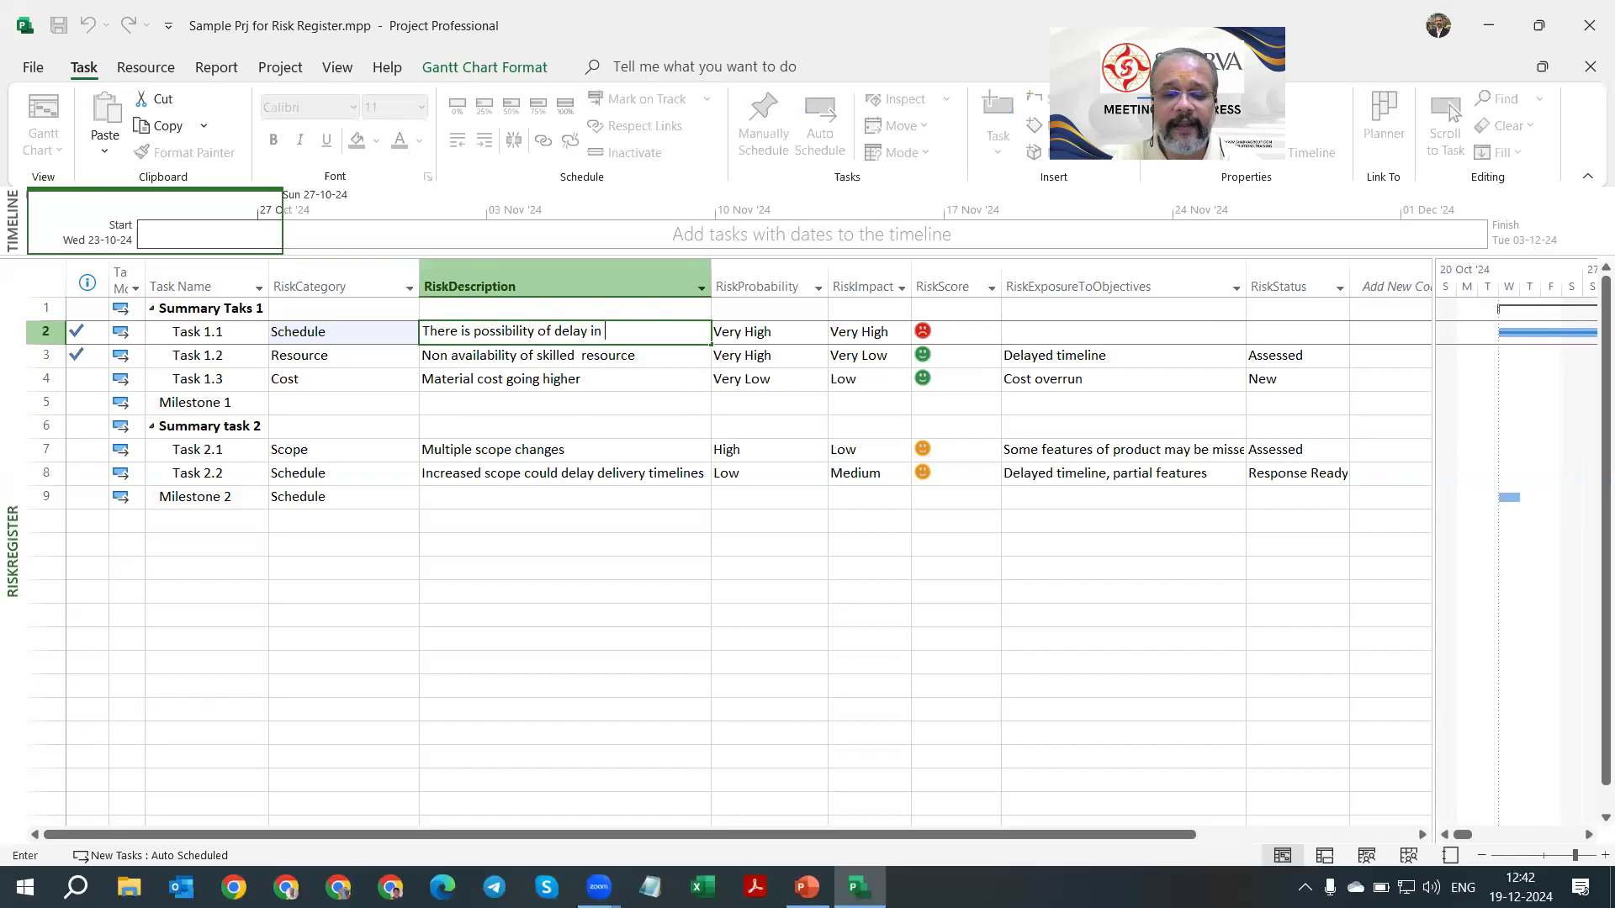
pyautogui.write('material ')
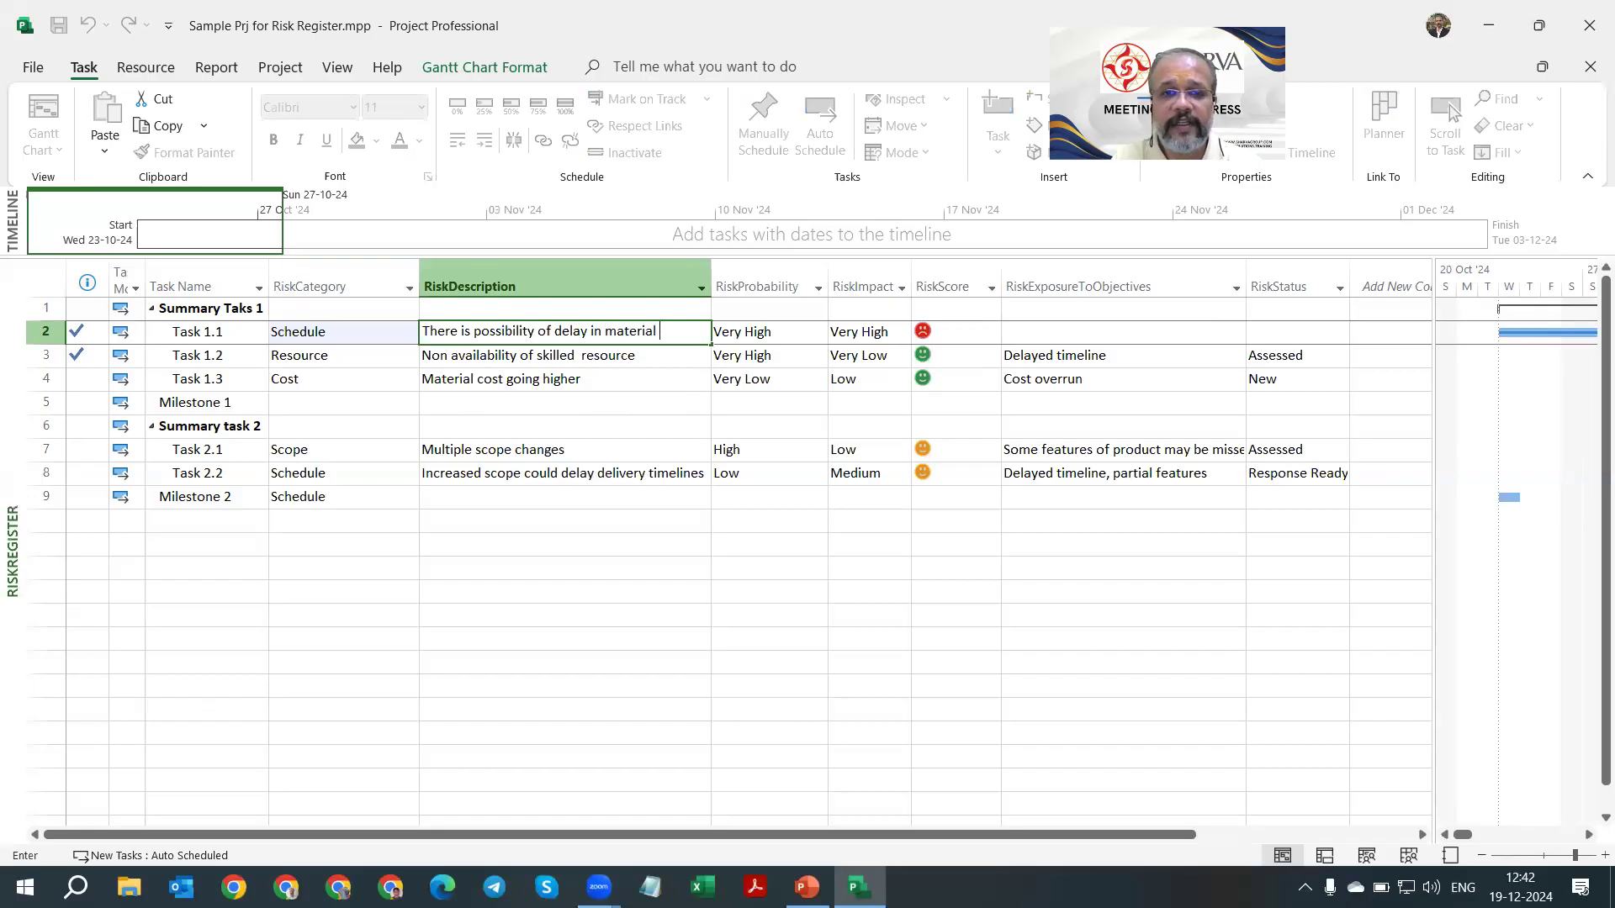
pyautogui.write('delivery')
pyautogui.press('Tab')
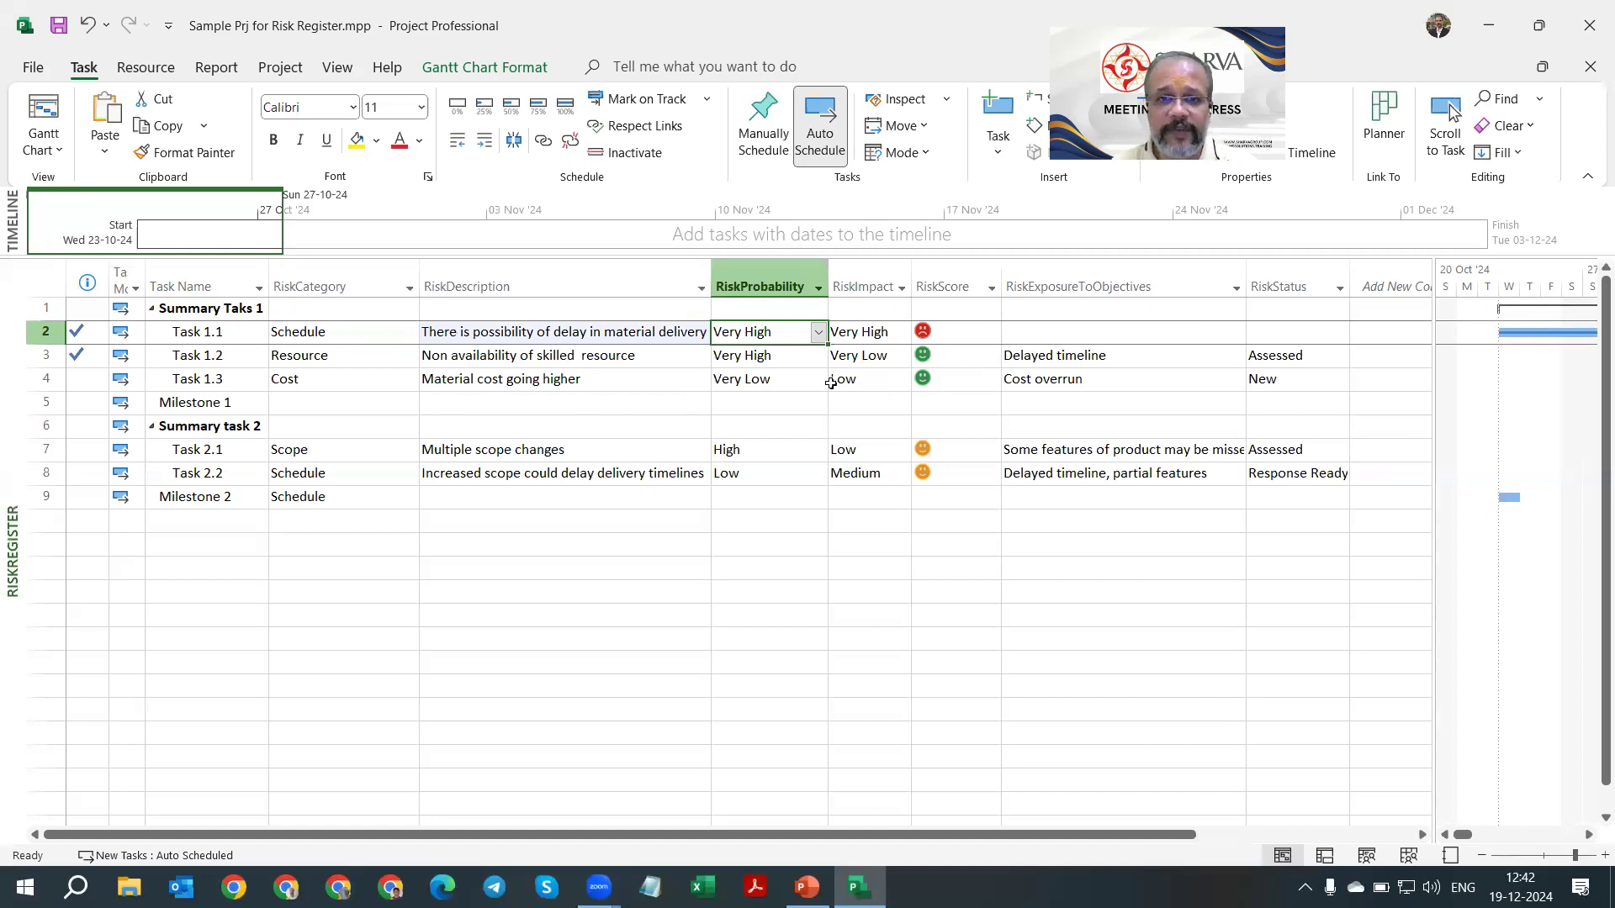
# Step: Set Task 1.1's RiskProbability and RiskImpact both to Very High, turning its risk score red
pyautogui.click(819, 336)
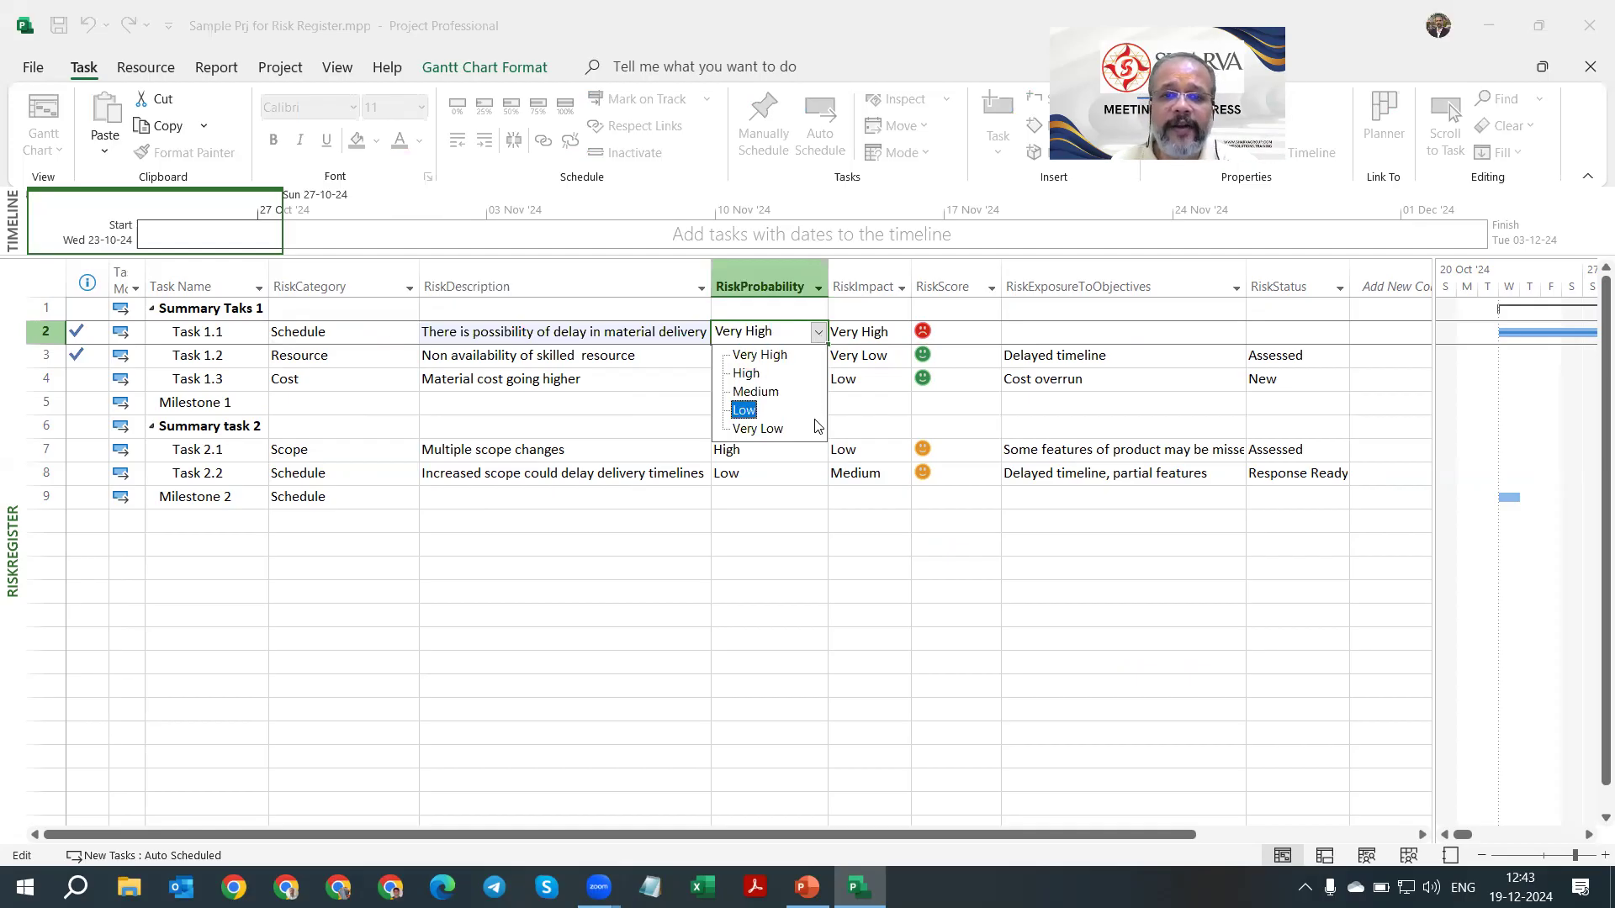
pyautogui.click(819, 336)
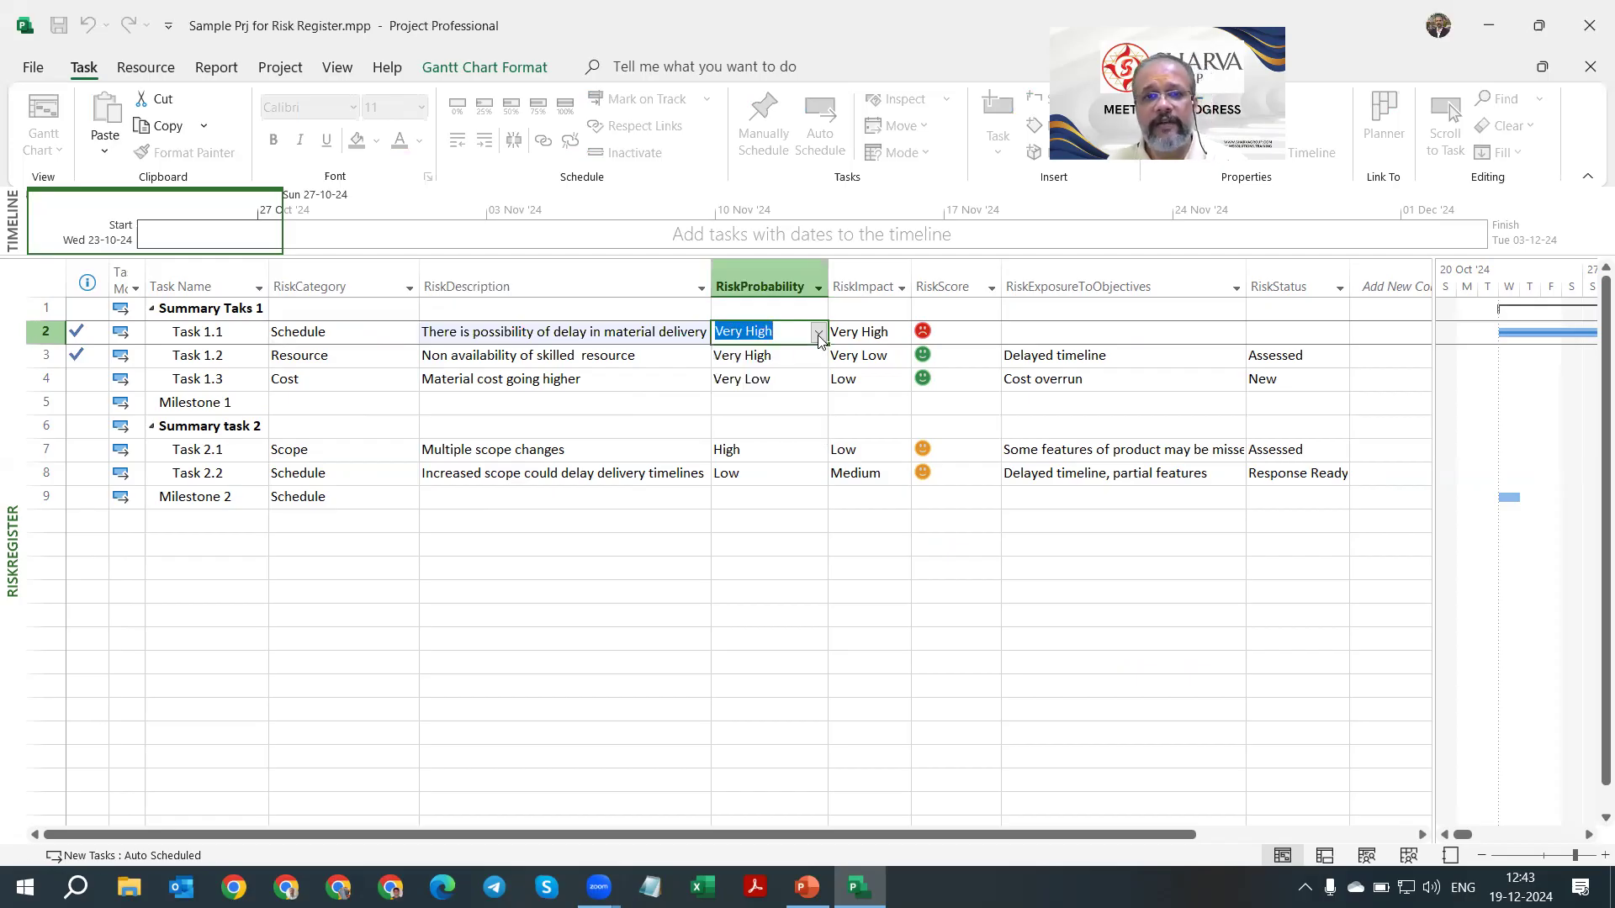
pyautogui.click(818, 335)
pyautogui.click(806, 375)
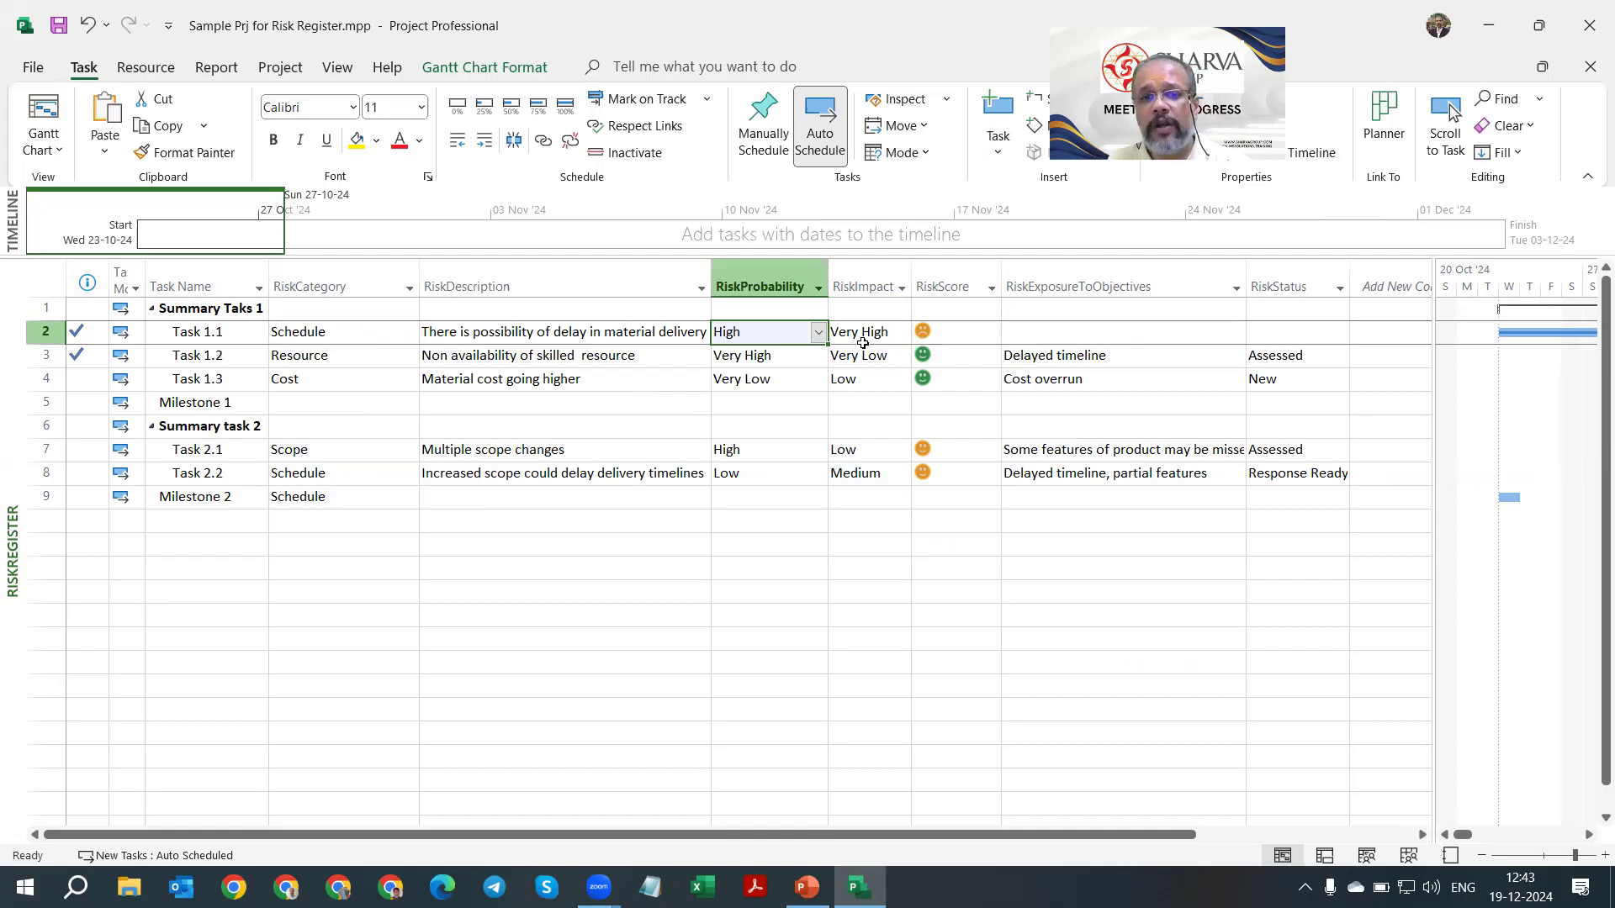
pyautogui.click(900, 334)
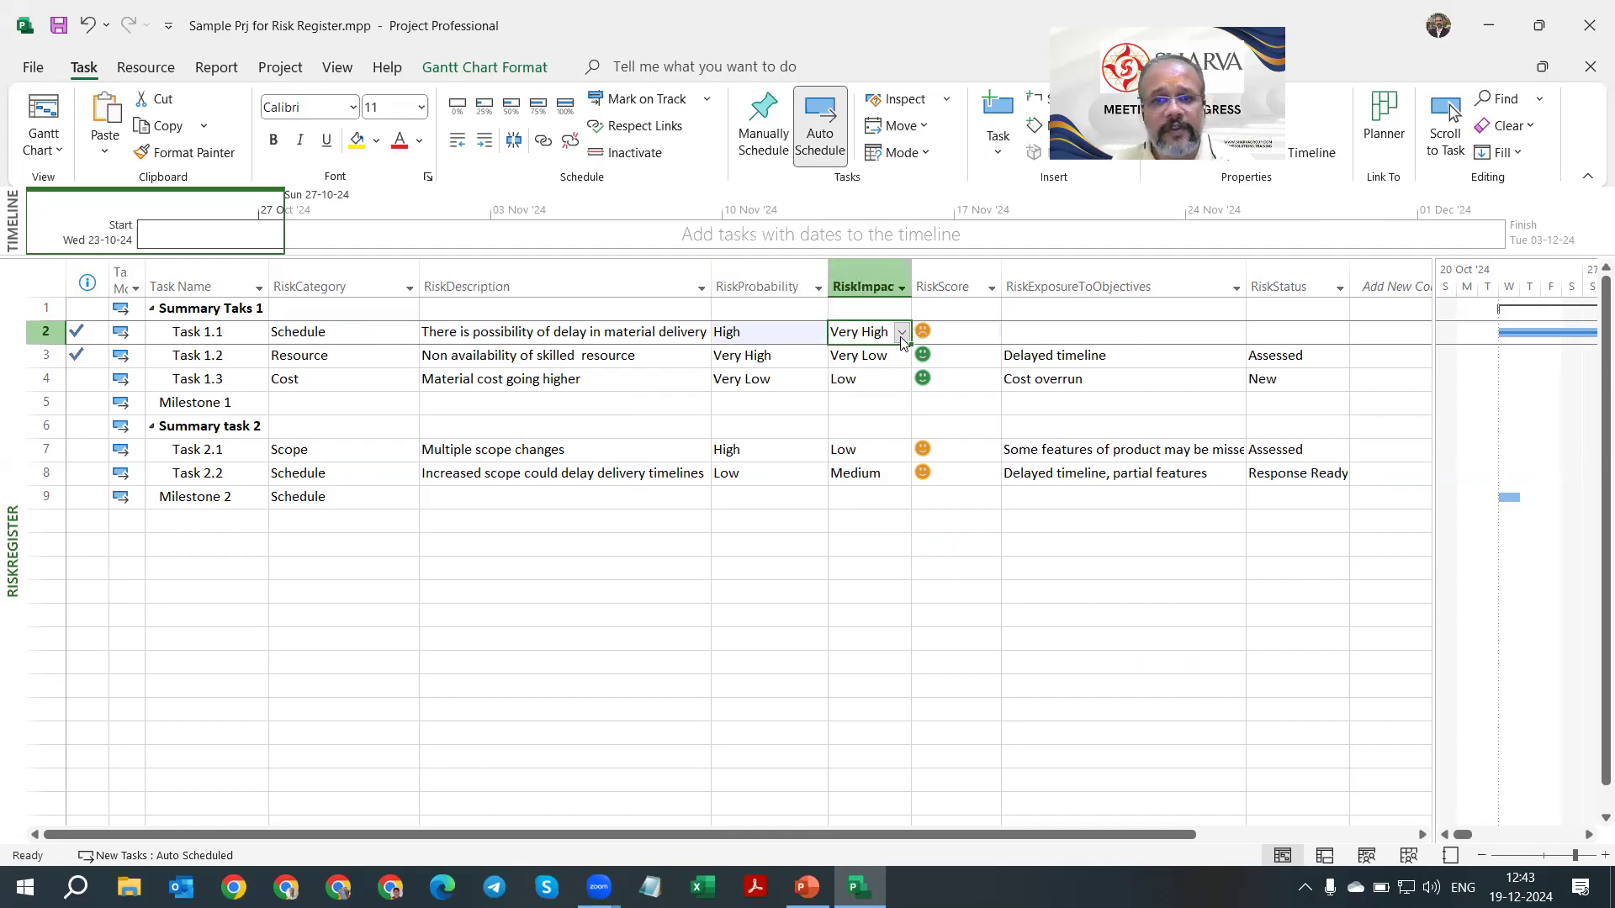
pyautogui.click(901, 334)
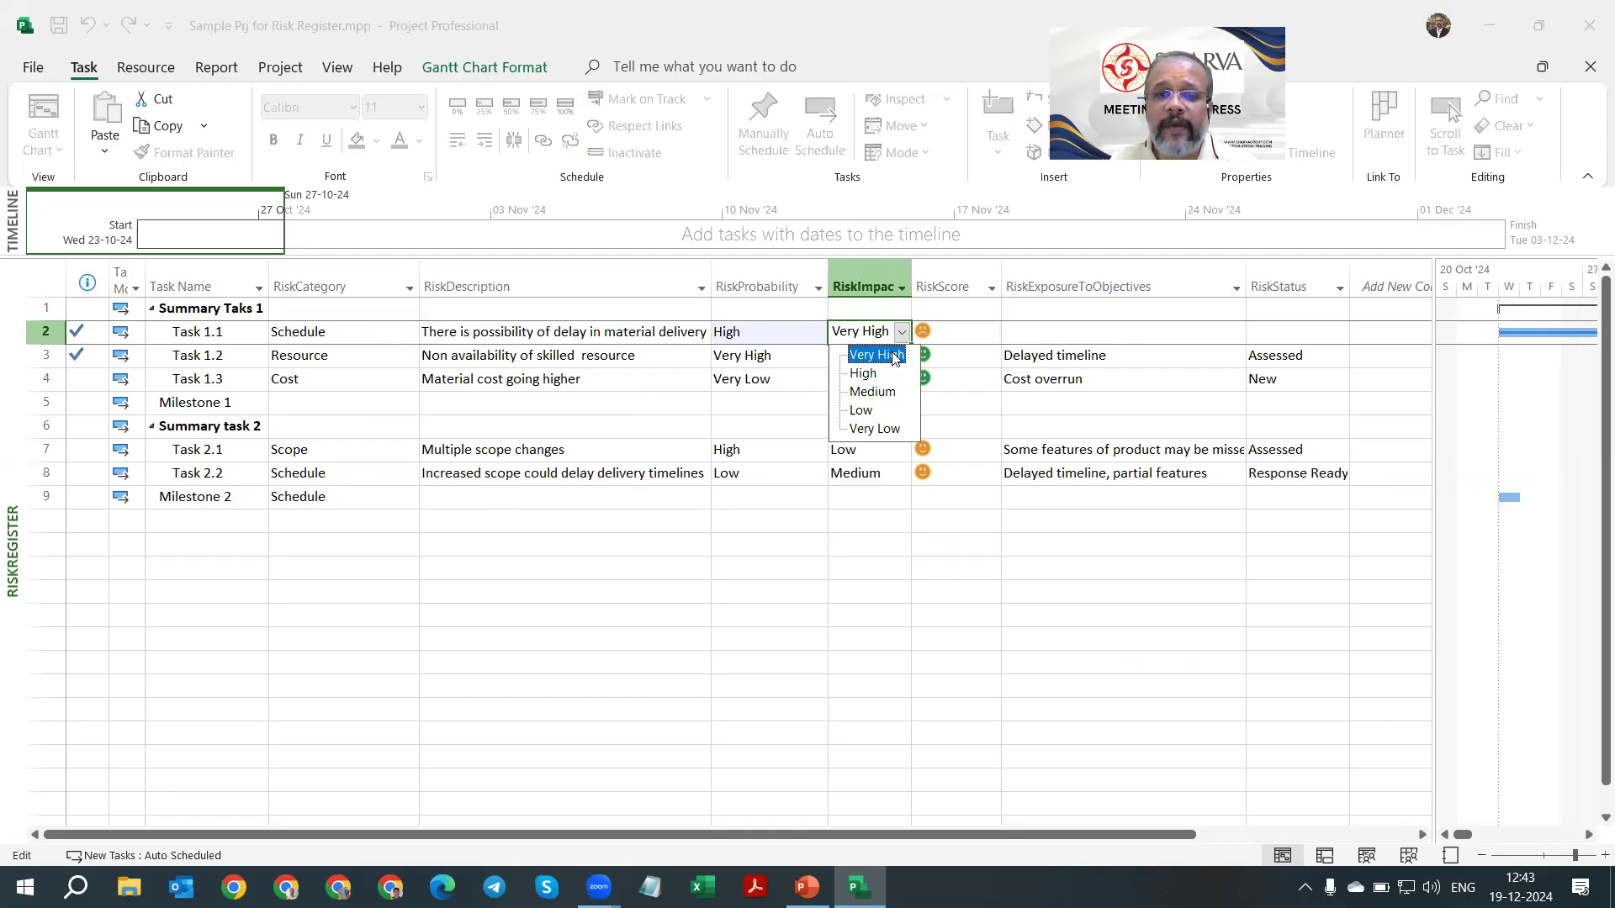
pyautogui.click(875, 355)
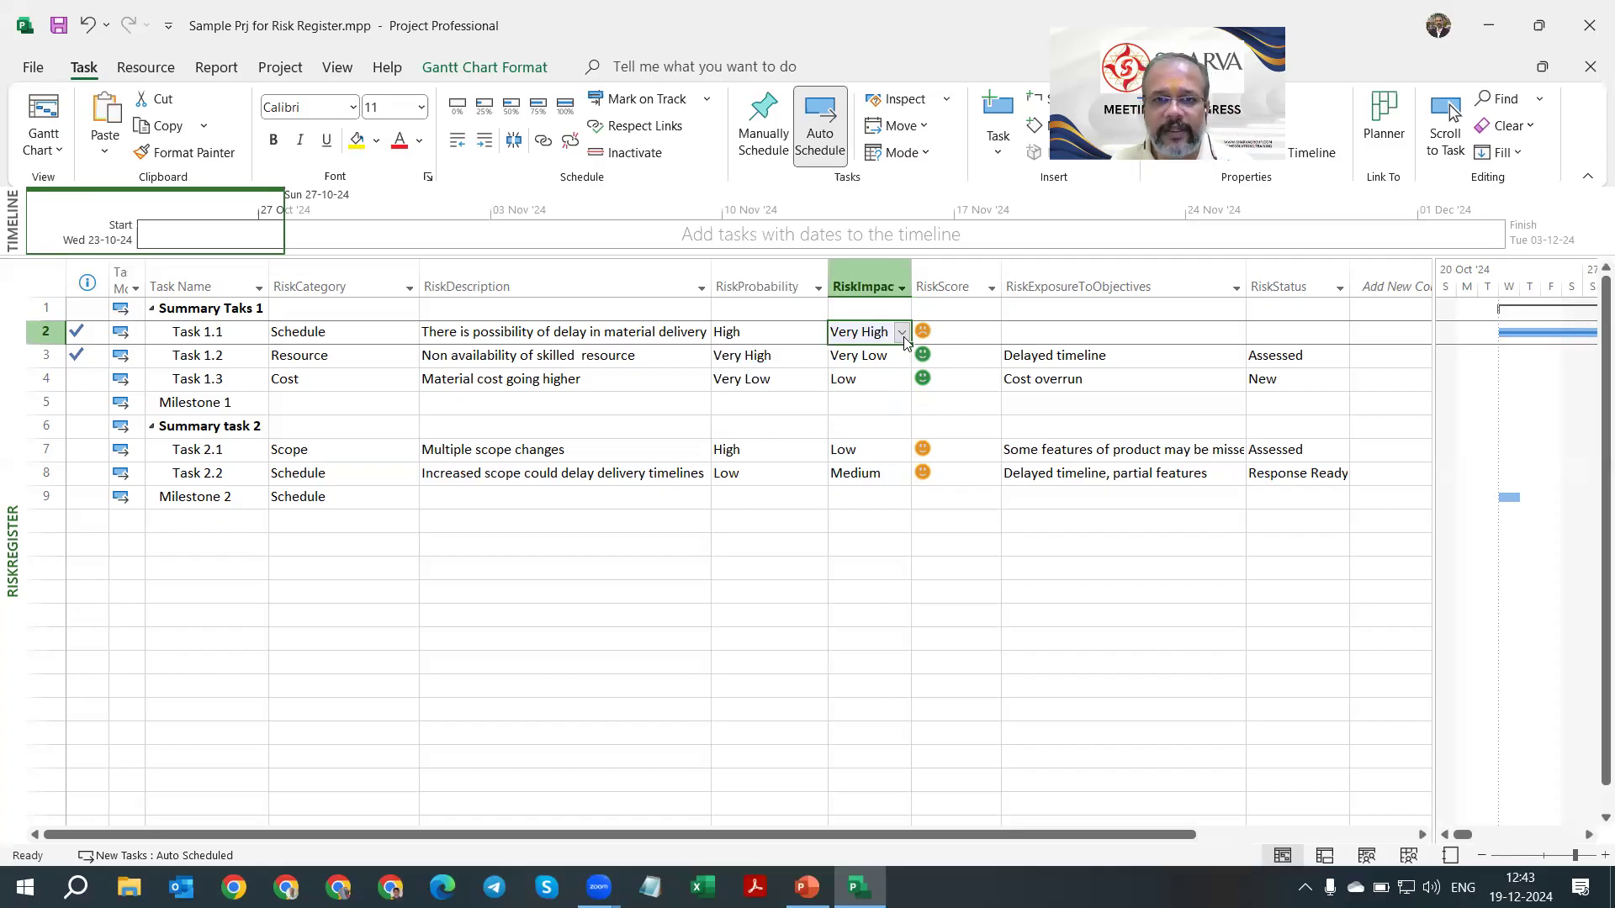
pyautogui.click(803, 331)
pyautogui.click(818, 332)
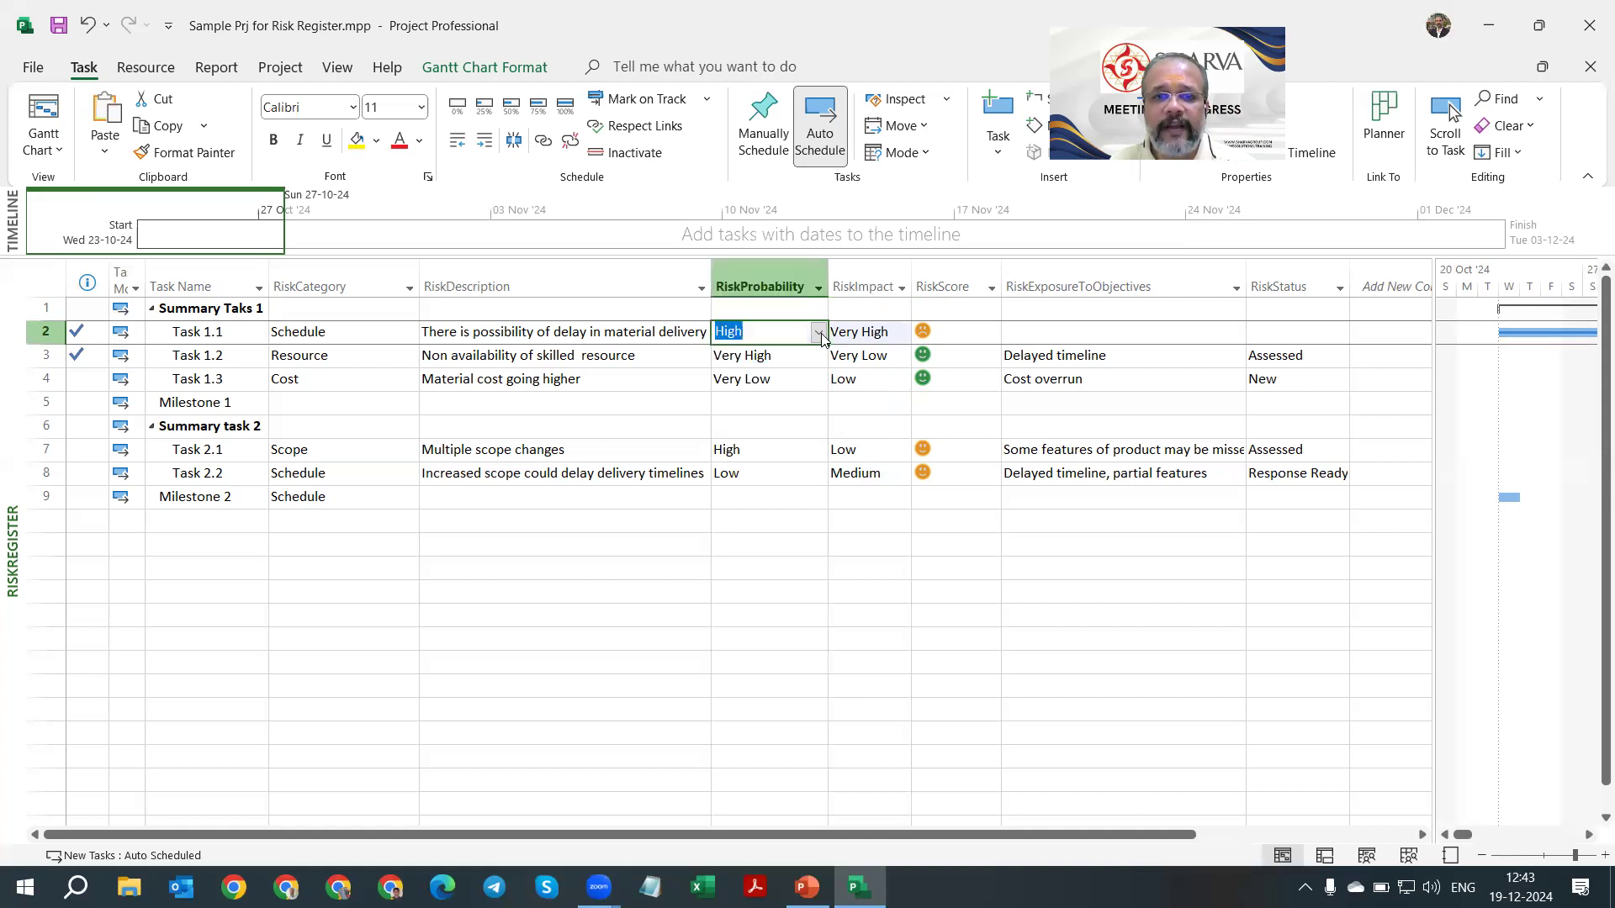
pyautogui.click(753, 355)
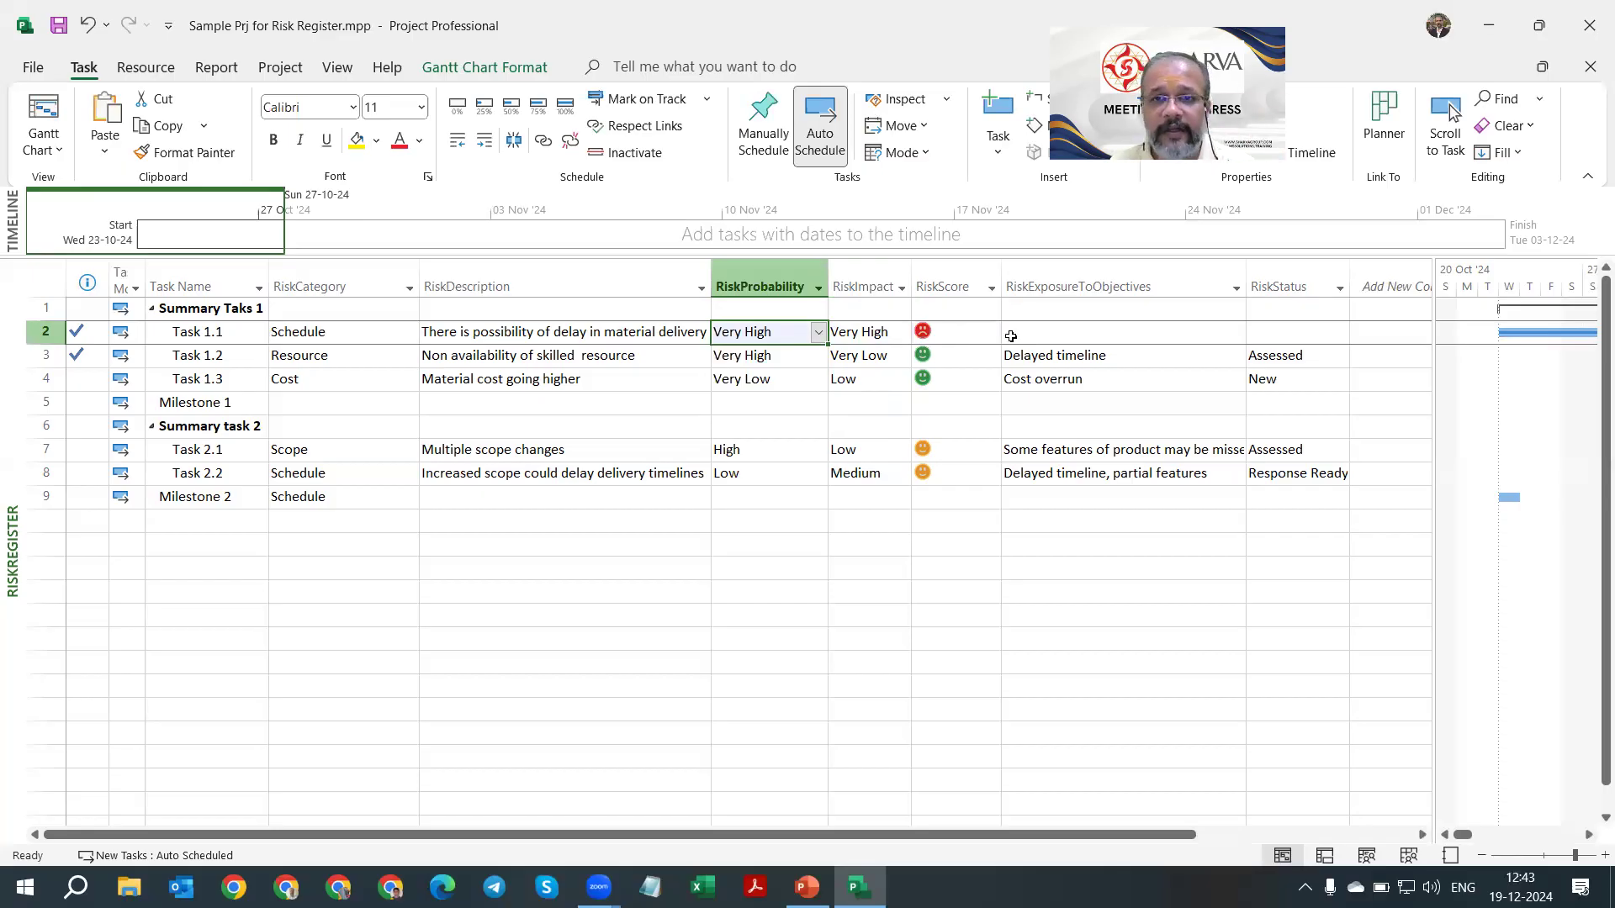
# Step: Enter '1. Objective 1 and 2 will be impacted' as Task 1.1's RiskExposureToObjectives
pyautogui.click(1072, 333)
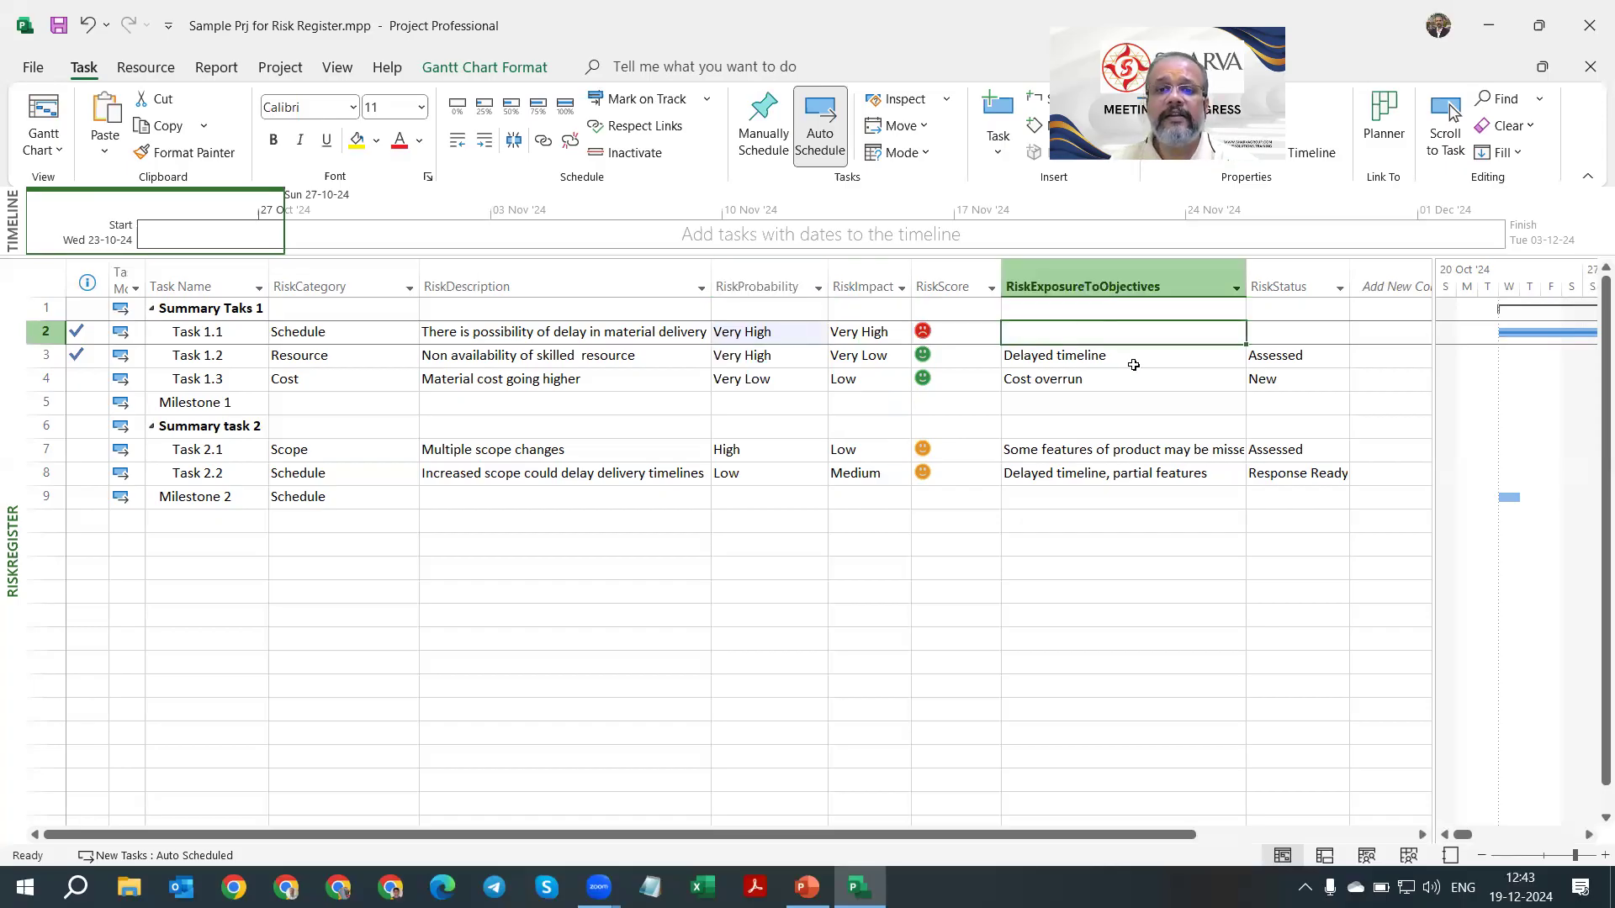
pyautogui.write('1. O')
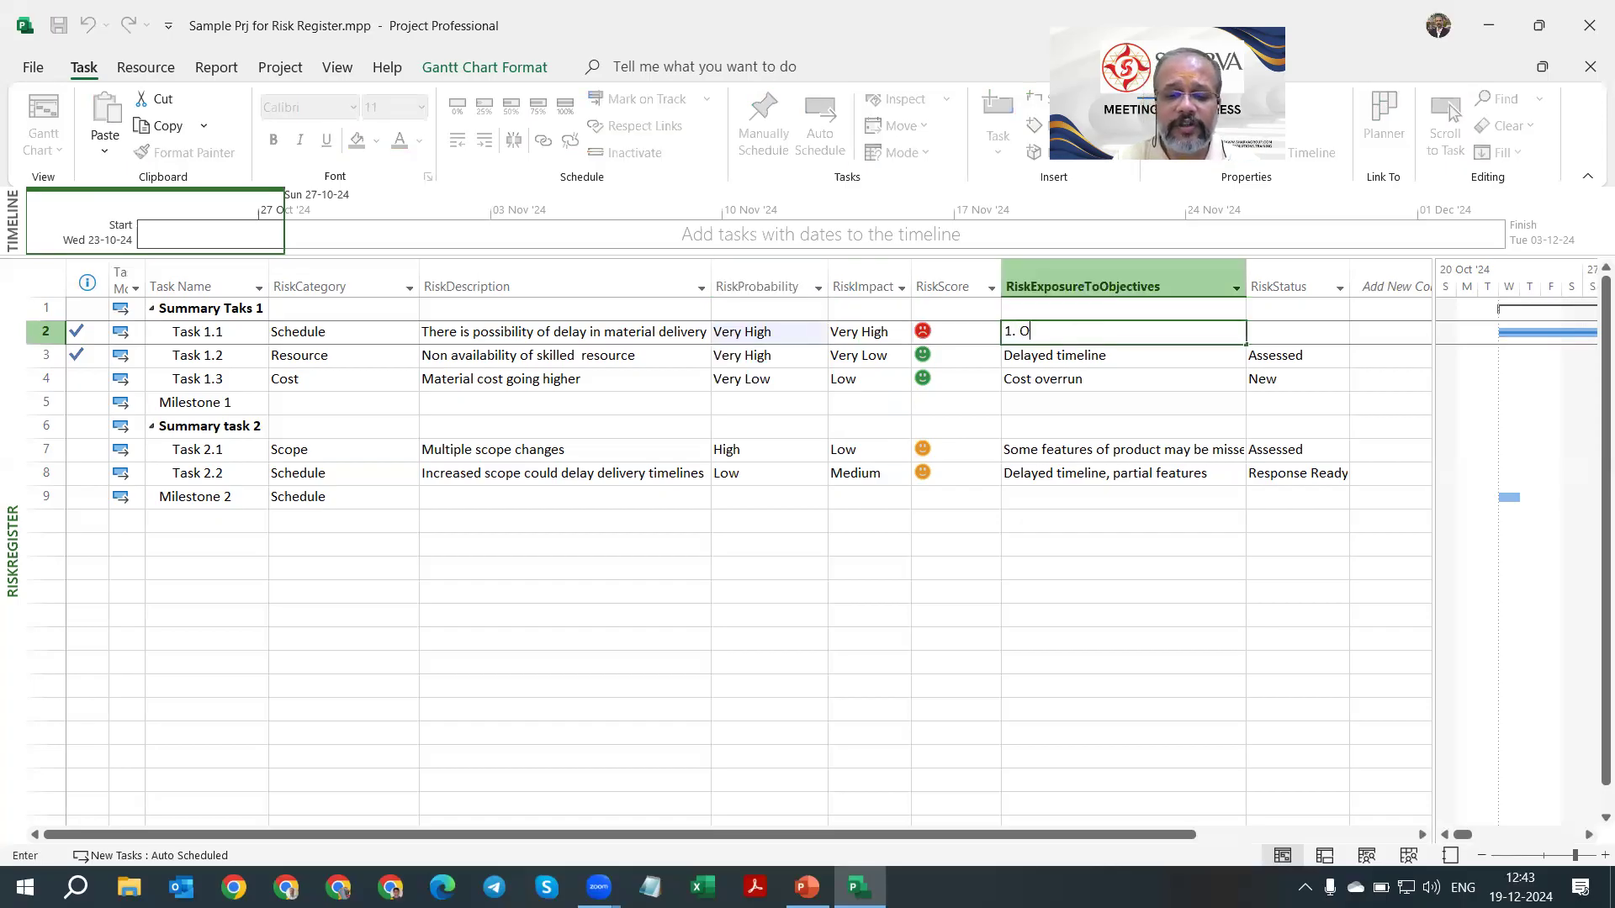
pyautogui.write('bjecti')
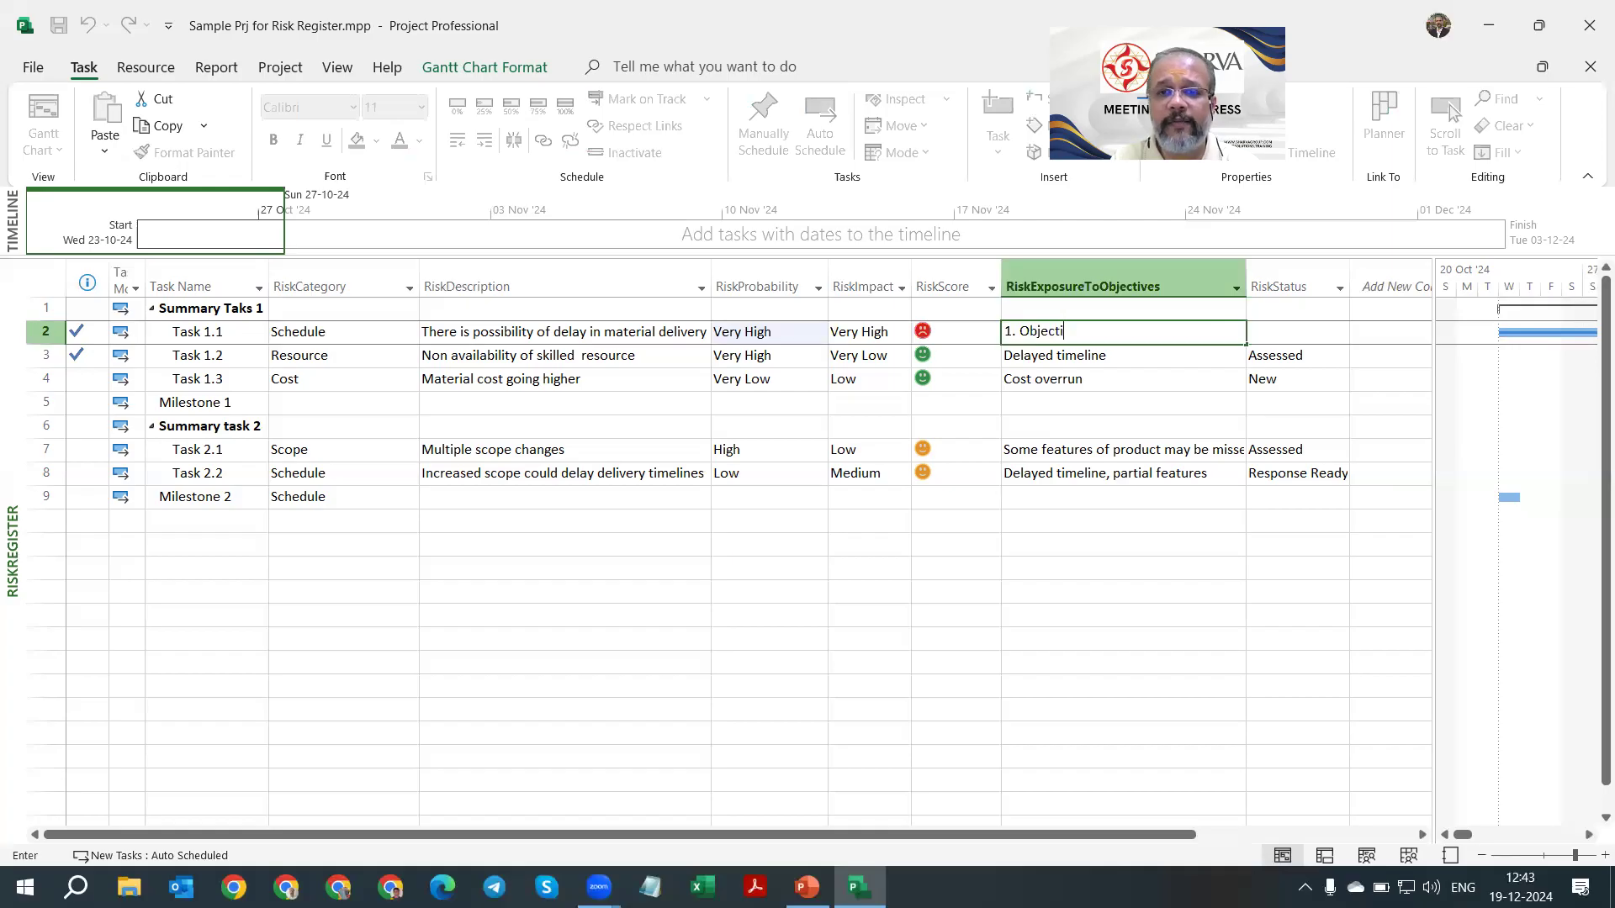
pyautogui.write('ve 1 ')
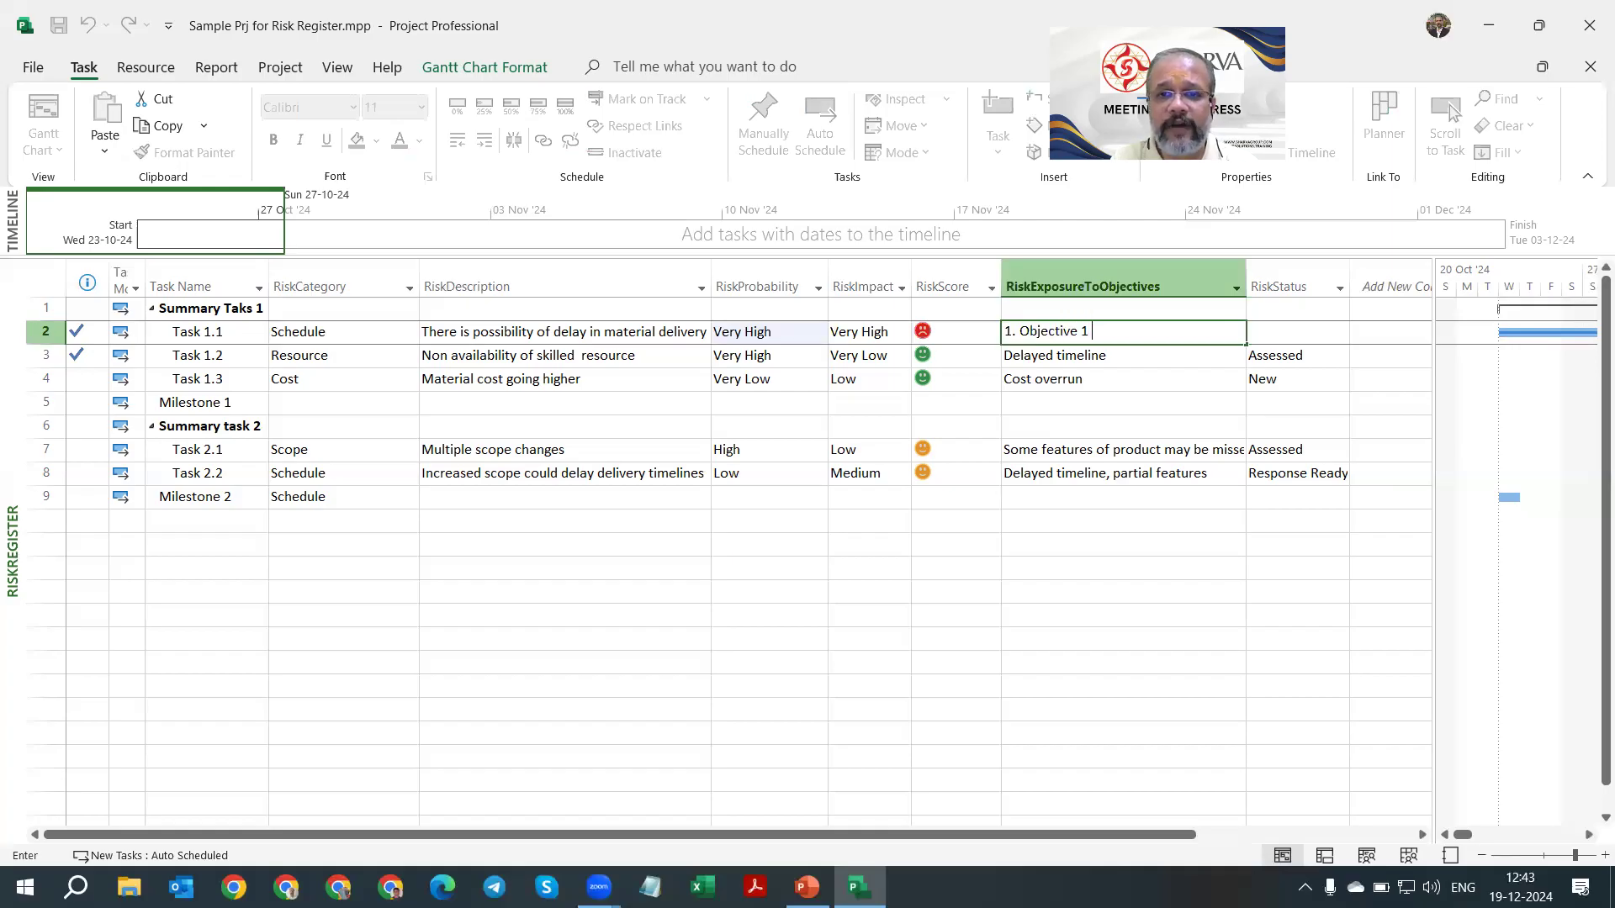
pyautogui.write('and 2 will be impacted')
pyautogui.press('Return')
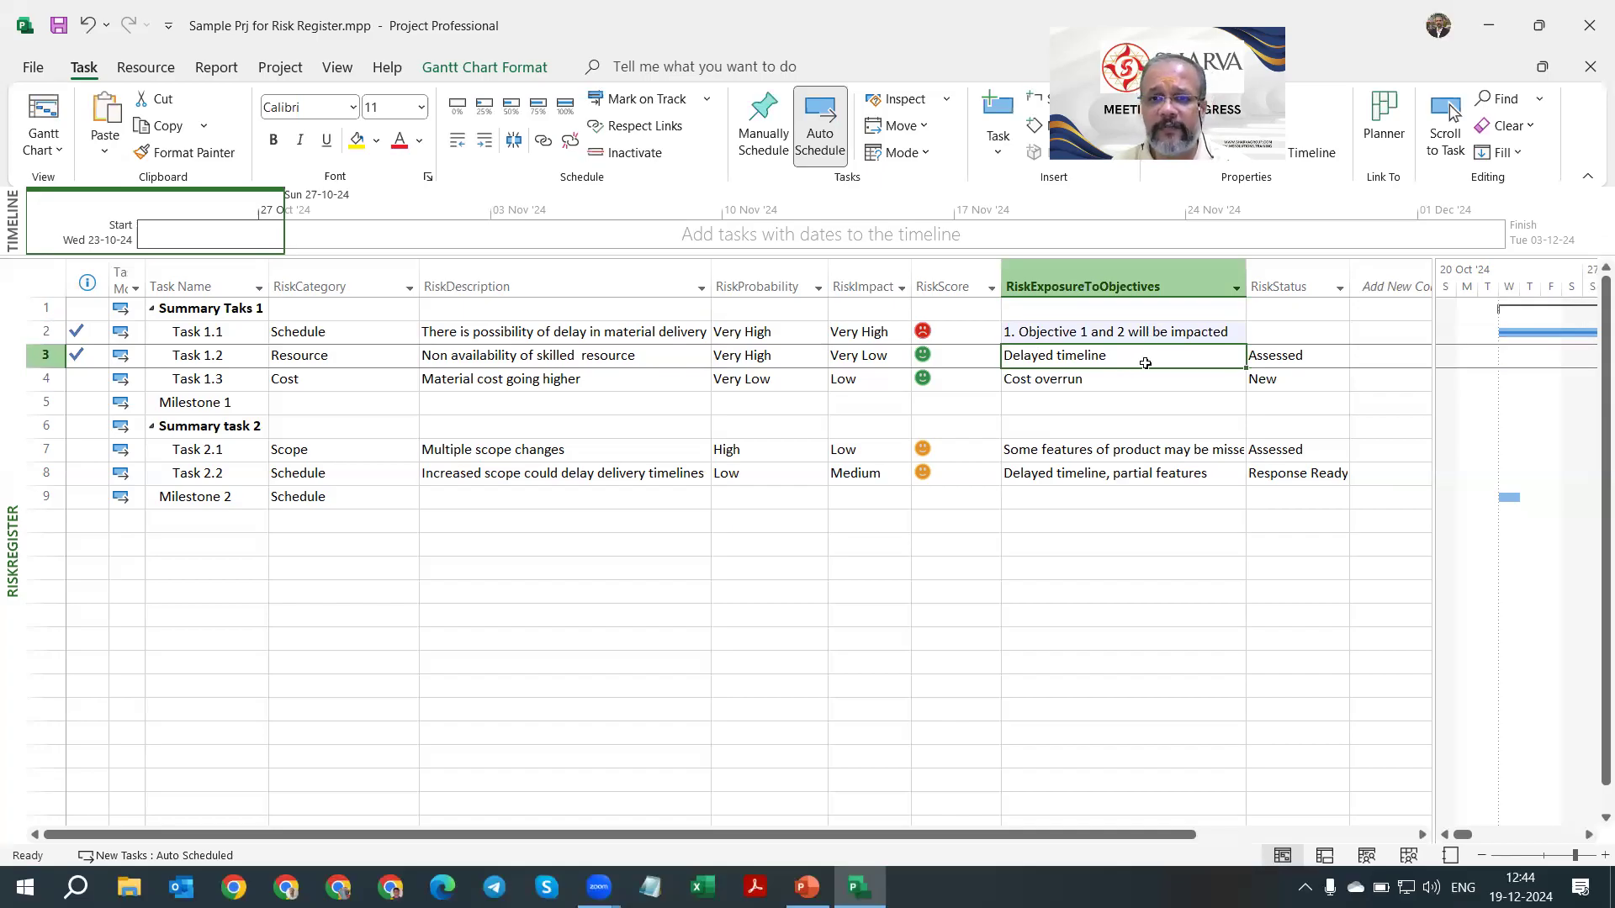
# Step: Set Task 1.1's RiskStatus to New and move on to Task 1.2's row
pyautogui.click(1289, 331)
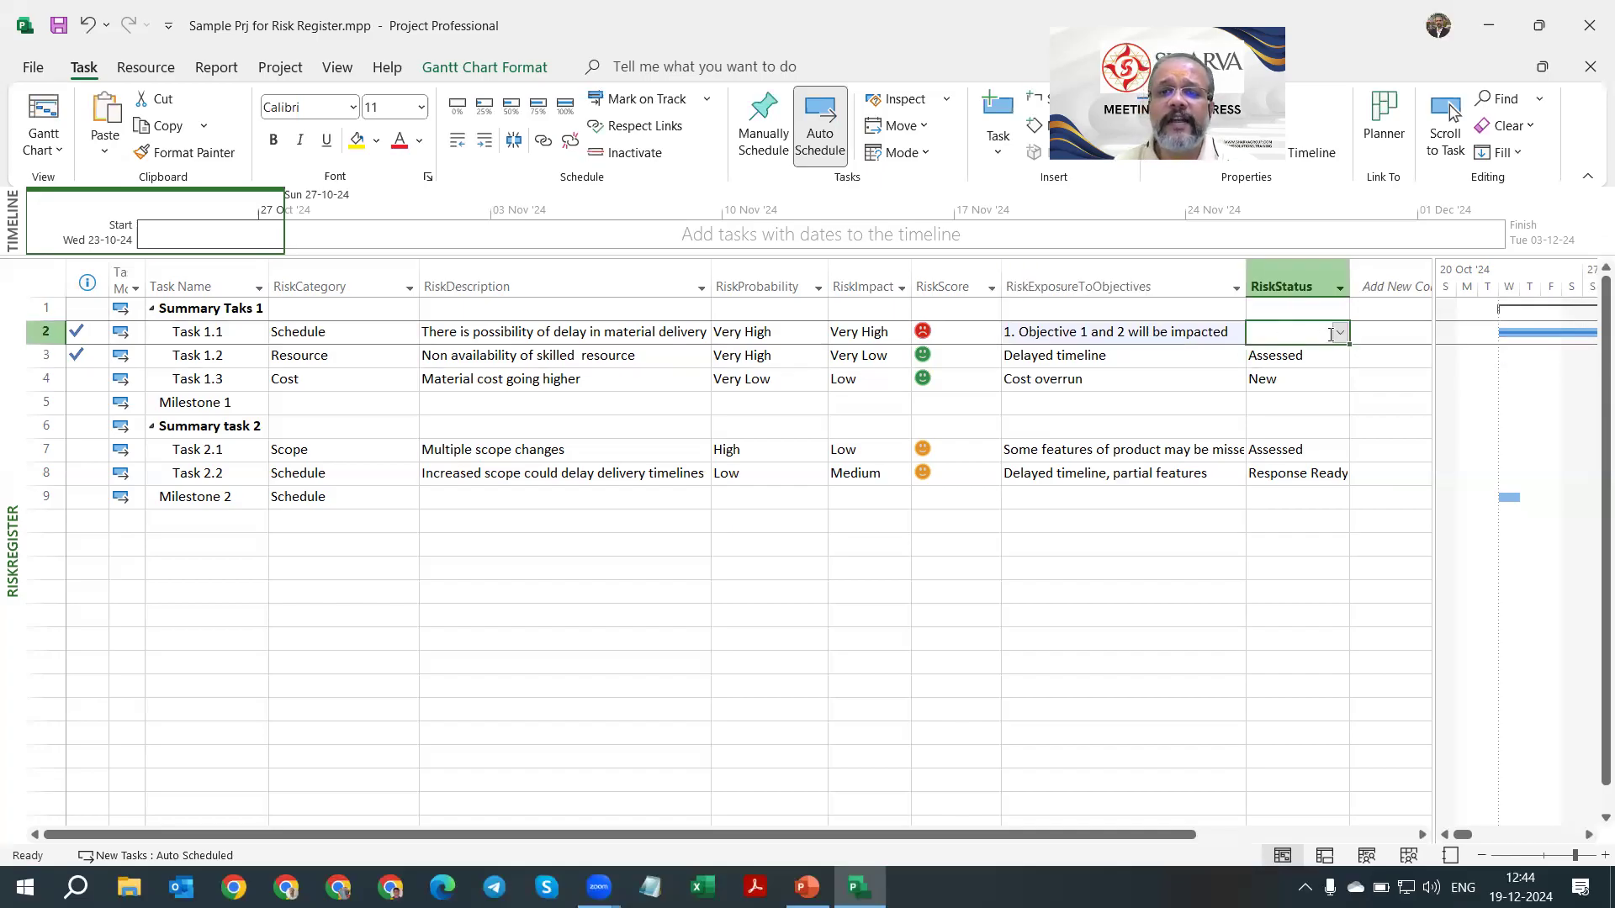
pyautogui.click(1340, 333)
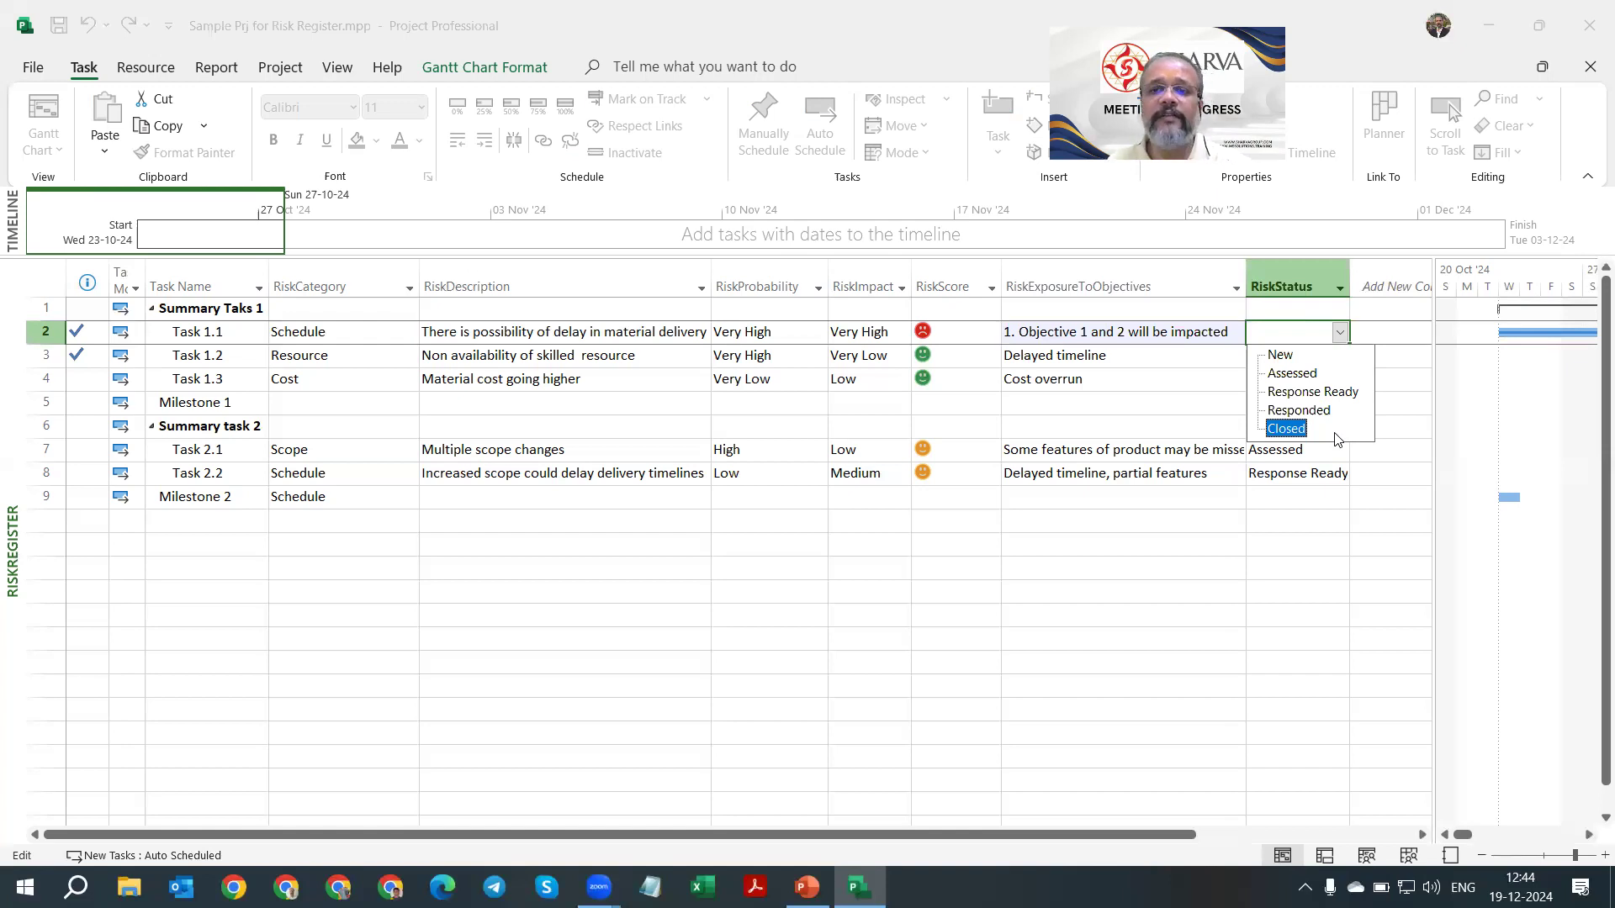
pyautogui.click(1324, 373)
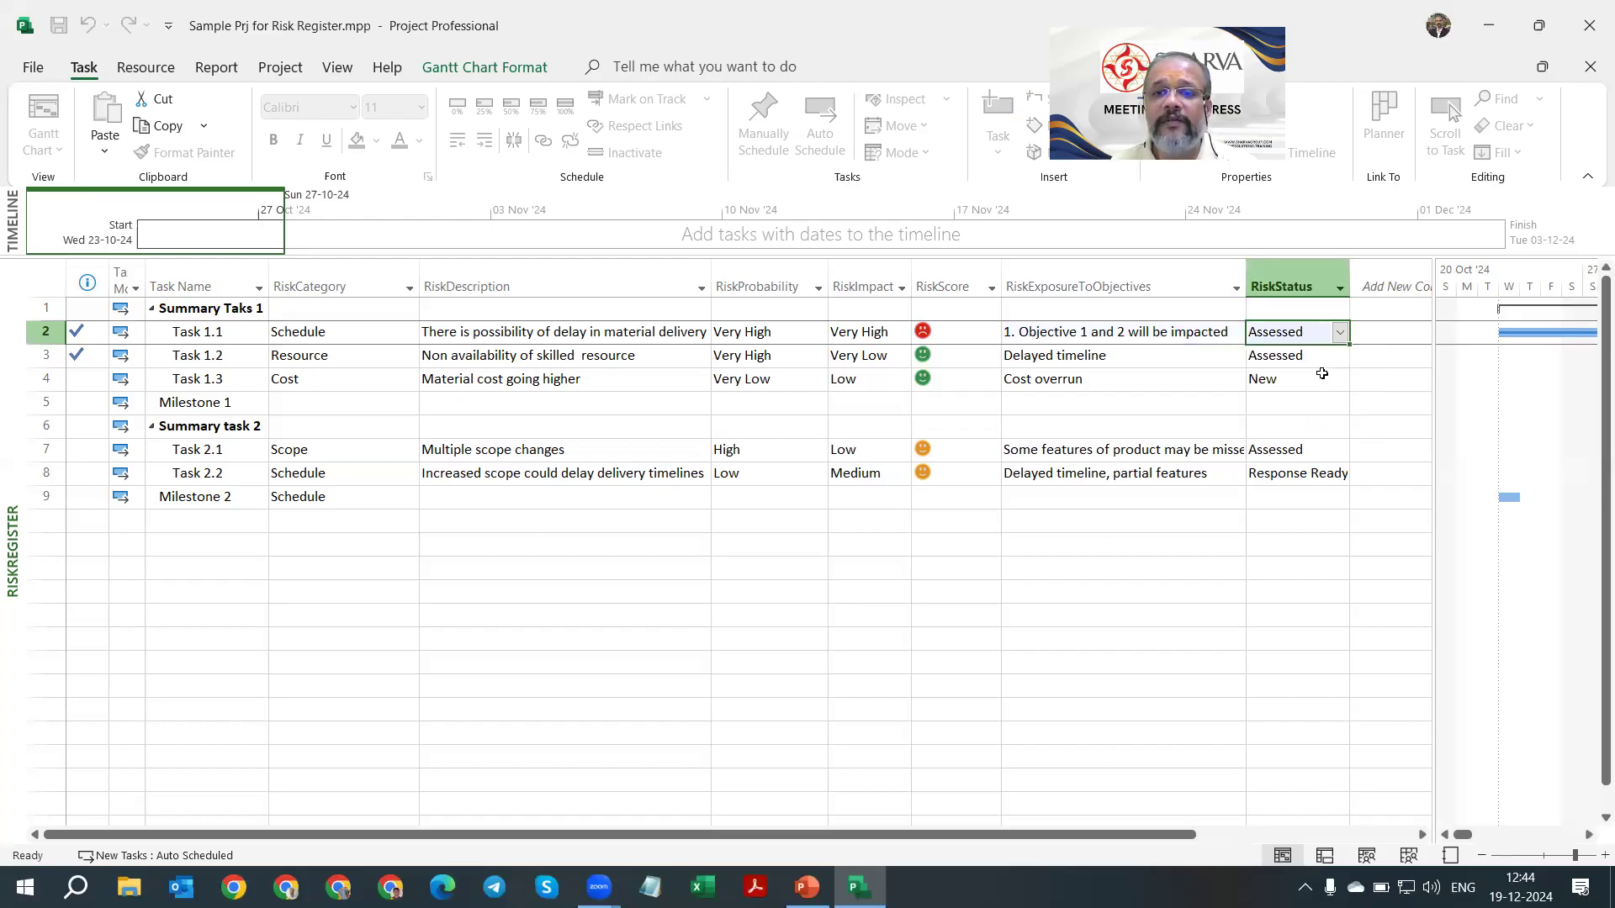
pyautogui.click(1340, 332)
pyautogui.click(1309, 355)
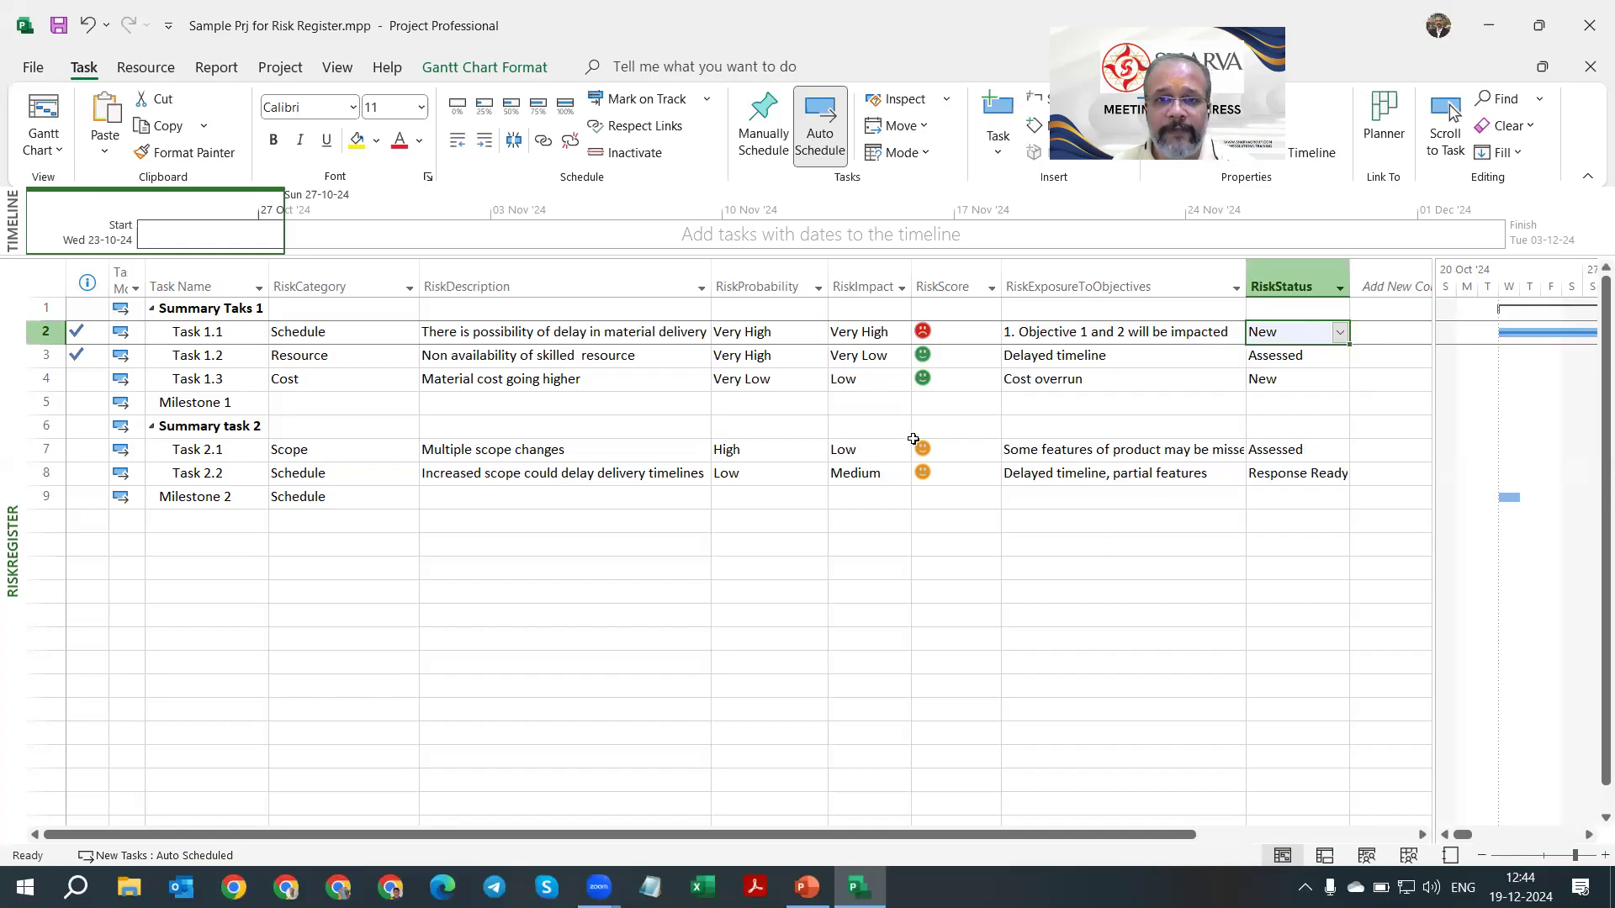
pyautogui.click(242, 355)
pyautogui.click(353, 355)
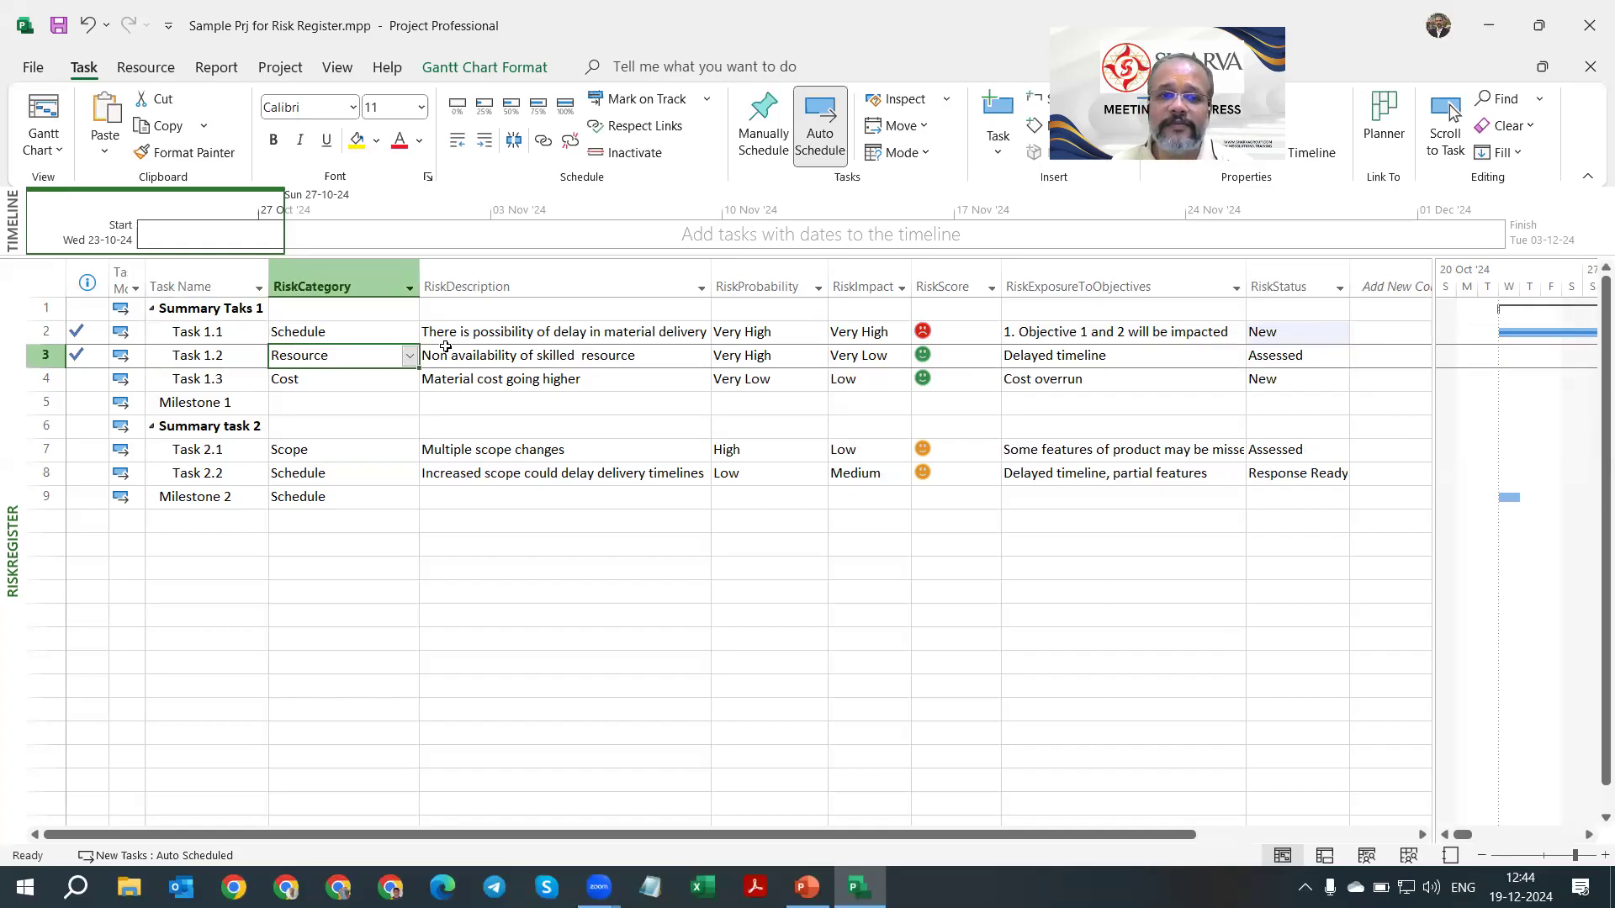
pyautogui.click(530, 355)
pyautogui.click(748, 355)
pyautogui.click(875, 355)
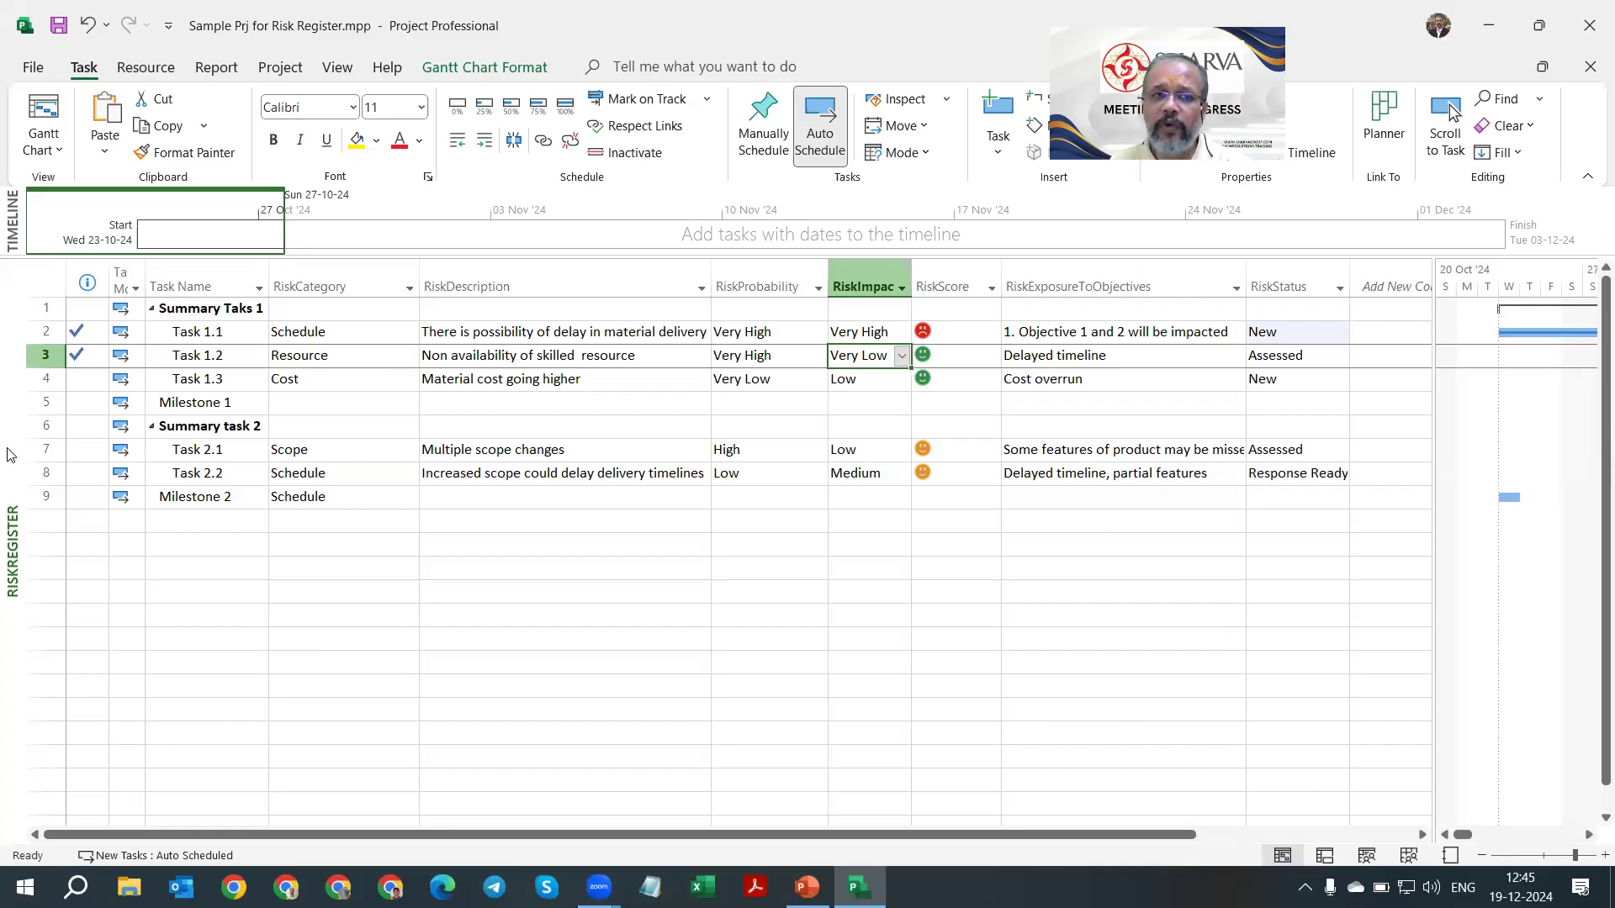
pyautogui.click(40, 152)
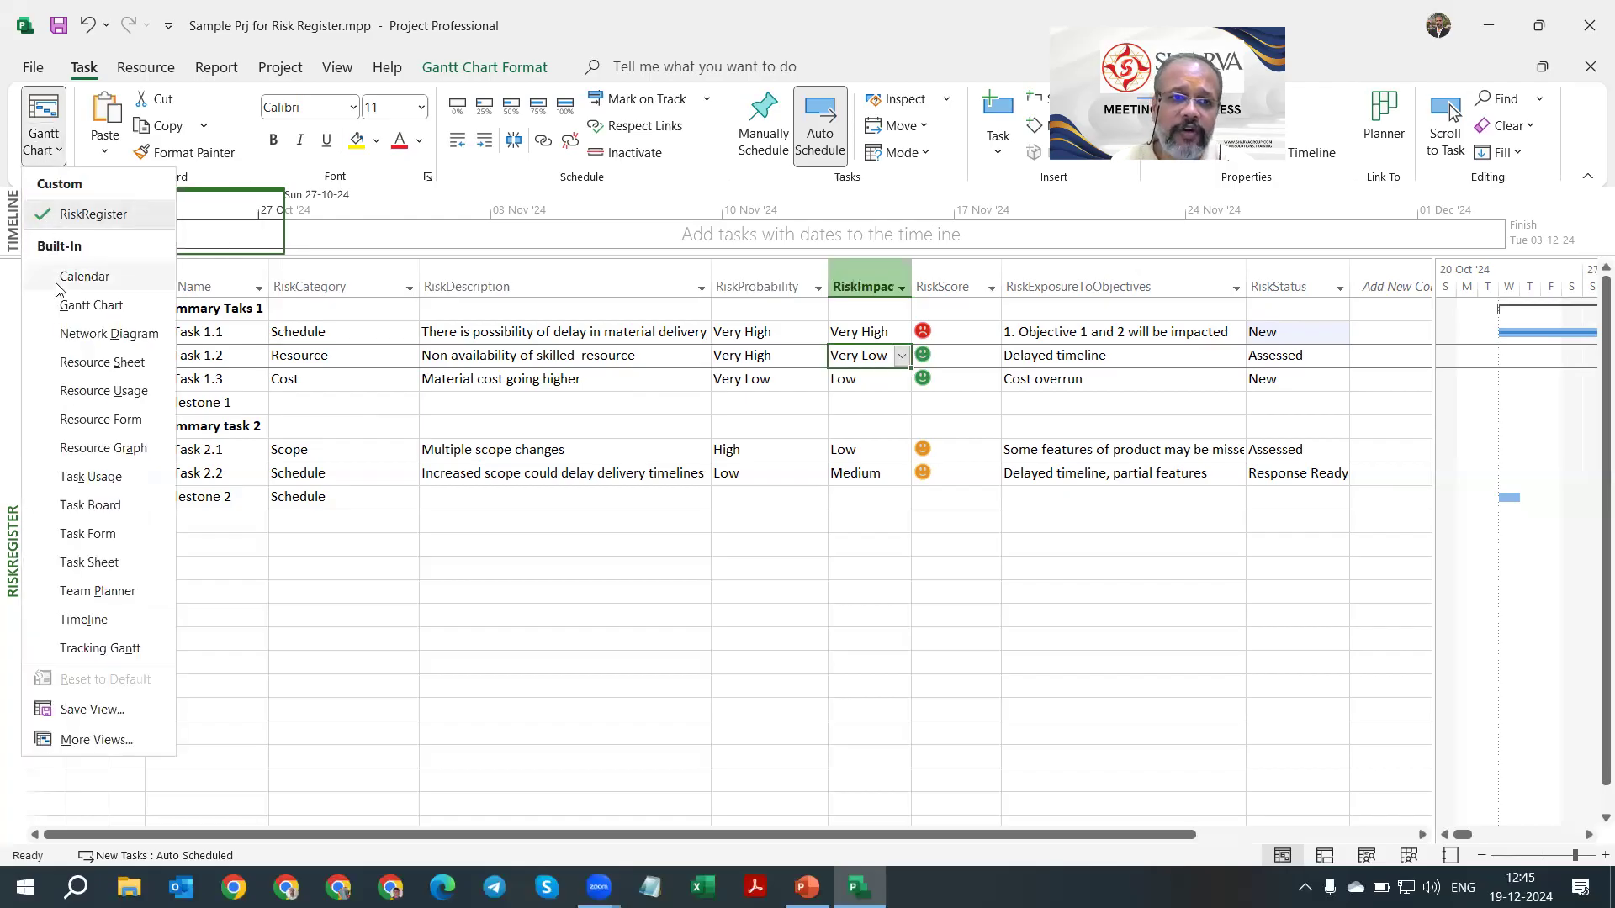
pyautogui.click(63, 308)
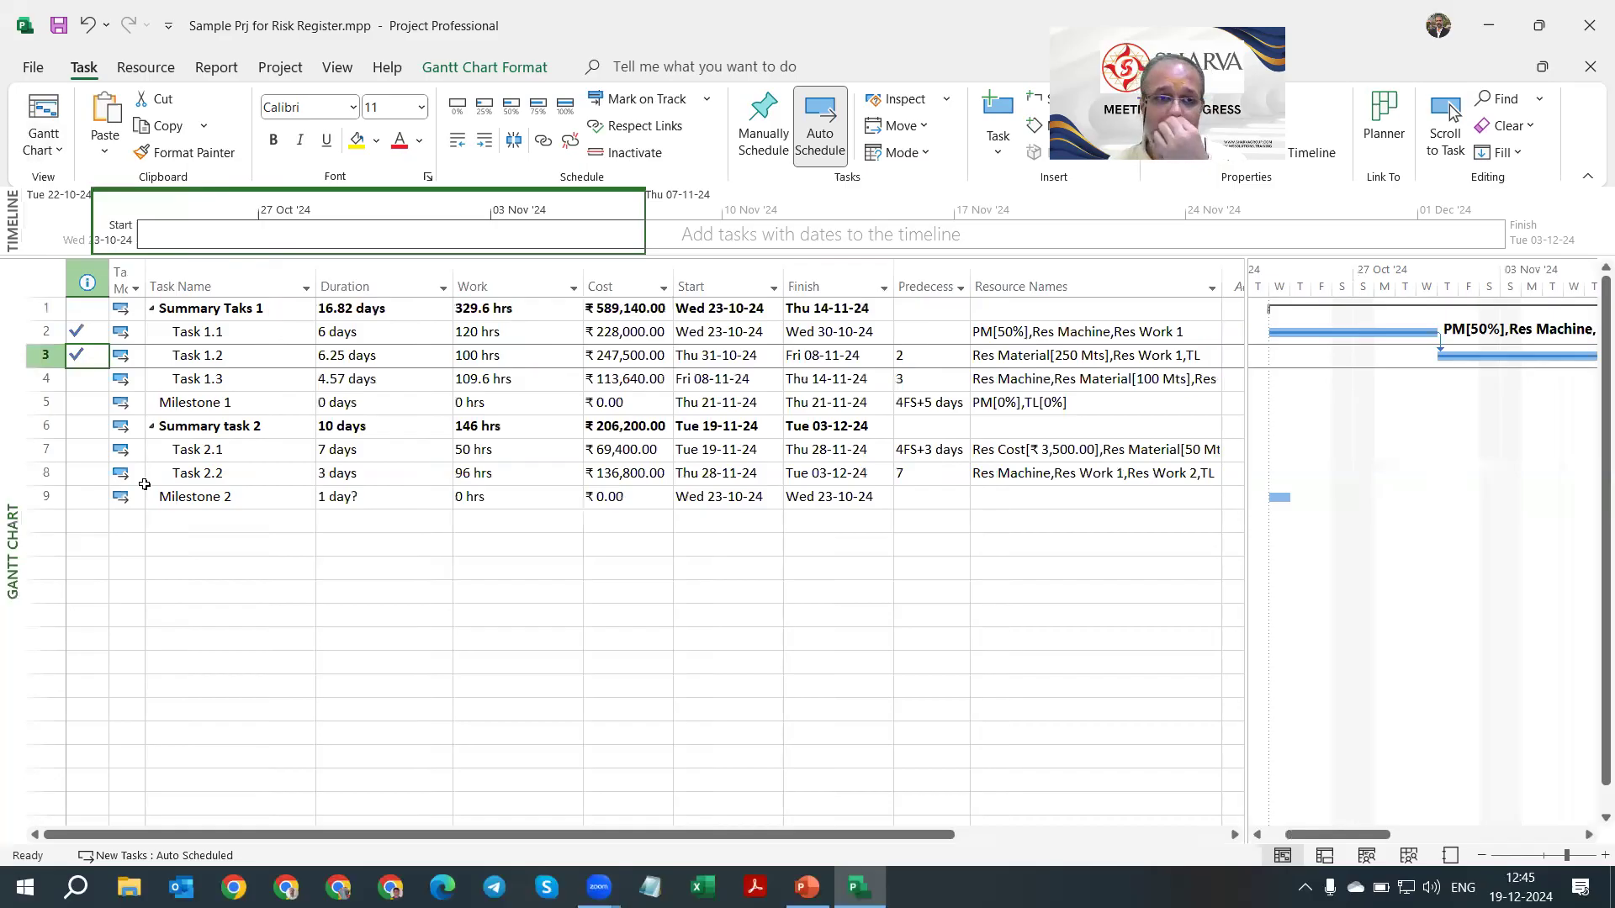
pyautogui.click(40, 150)
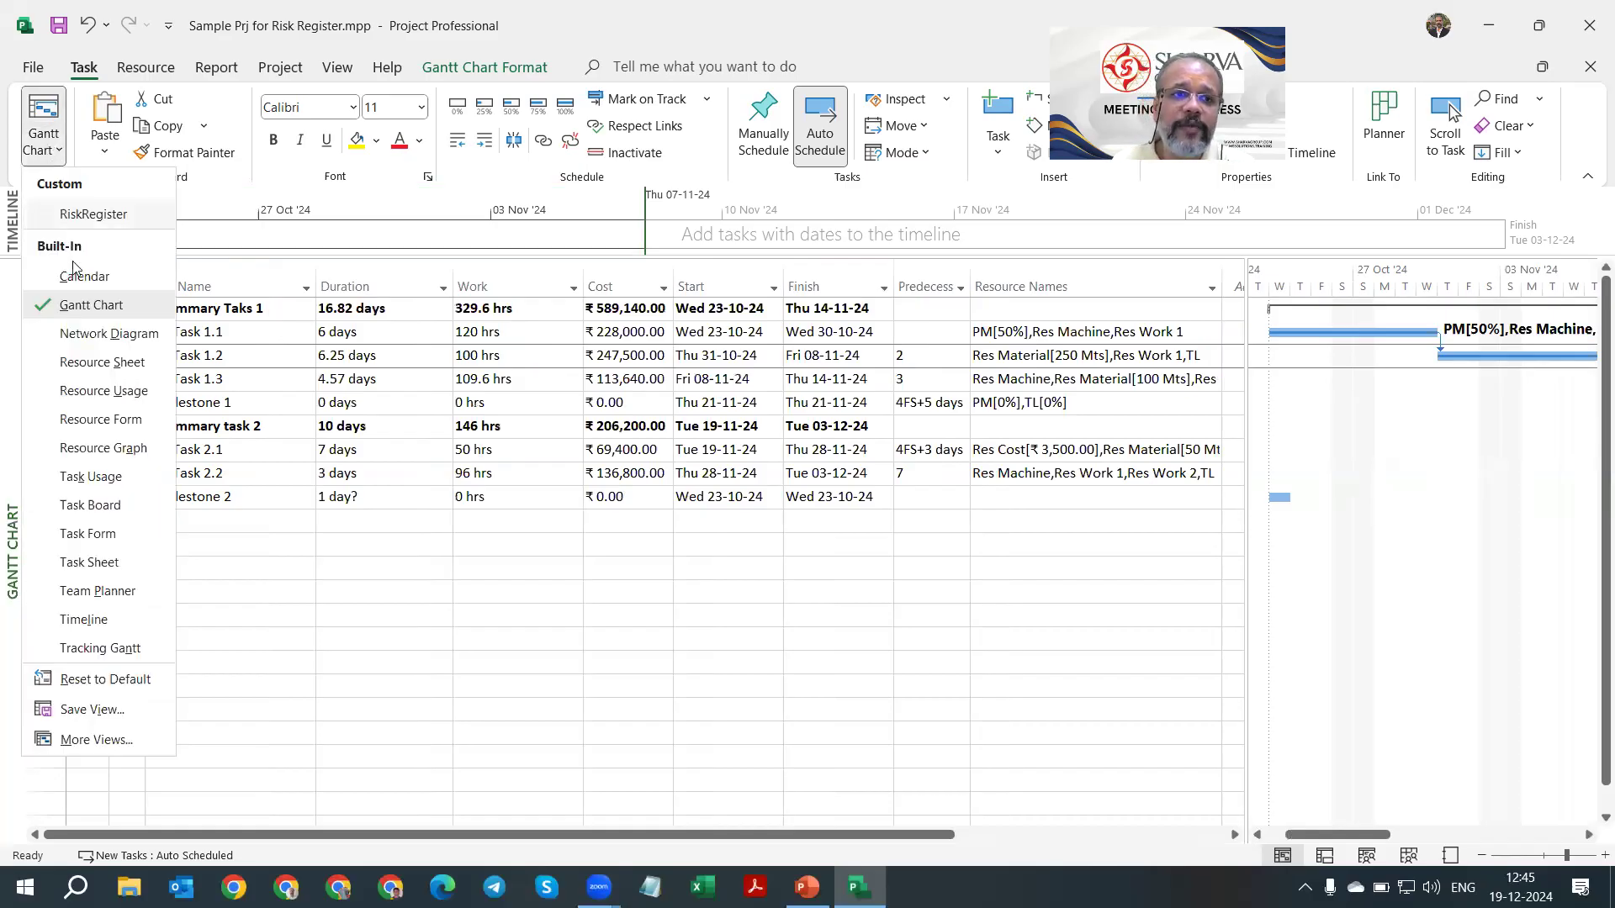
pyautogui.click(257, 531)
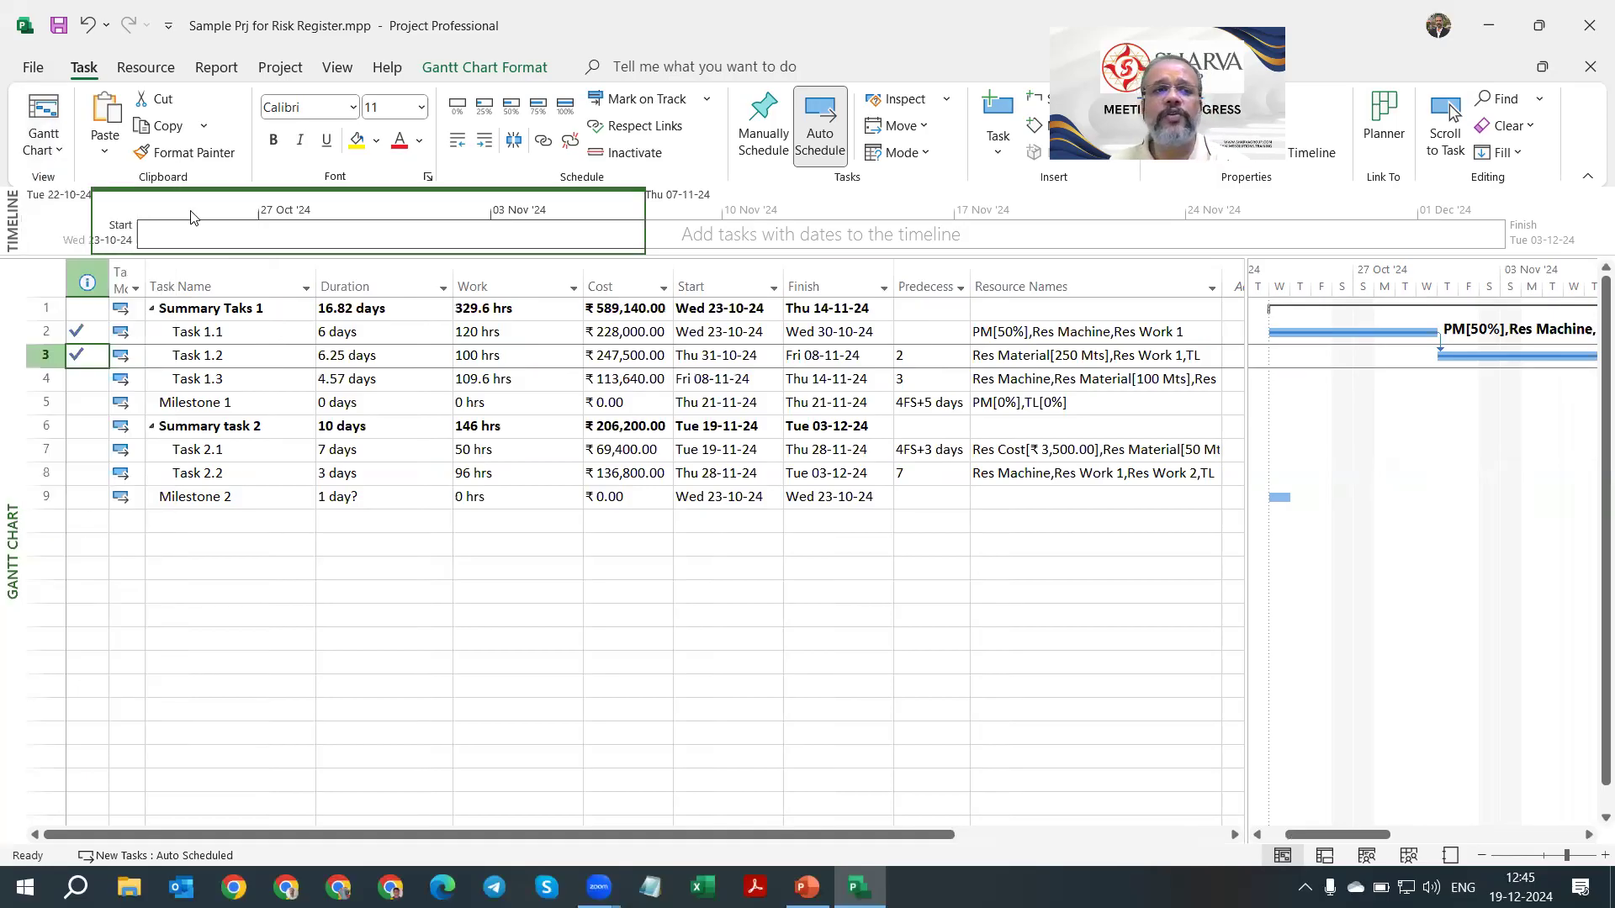
pyautogui.click(43, 141)
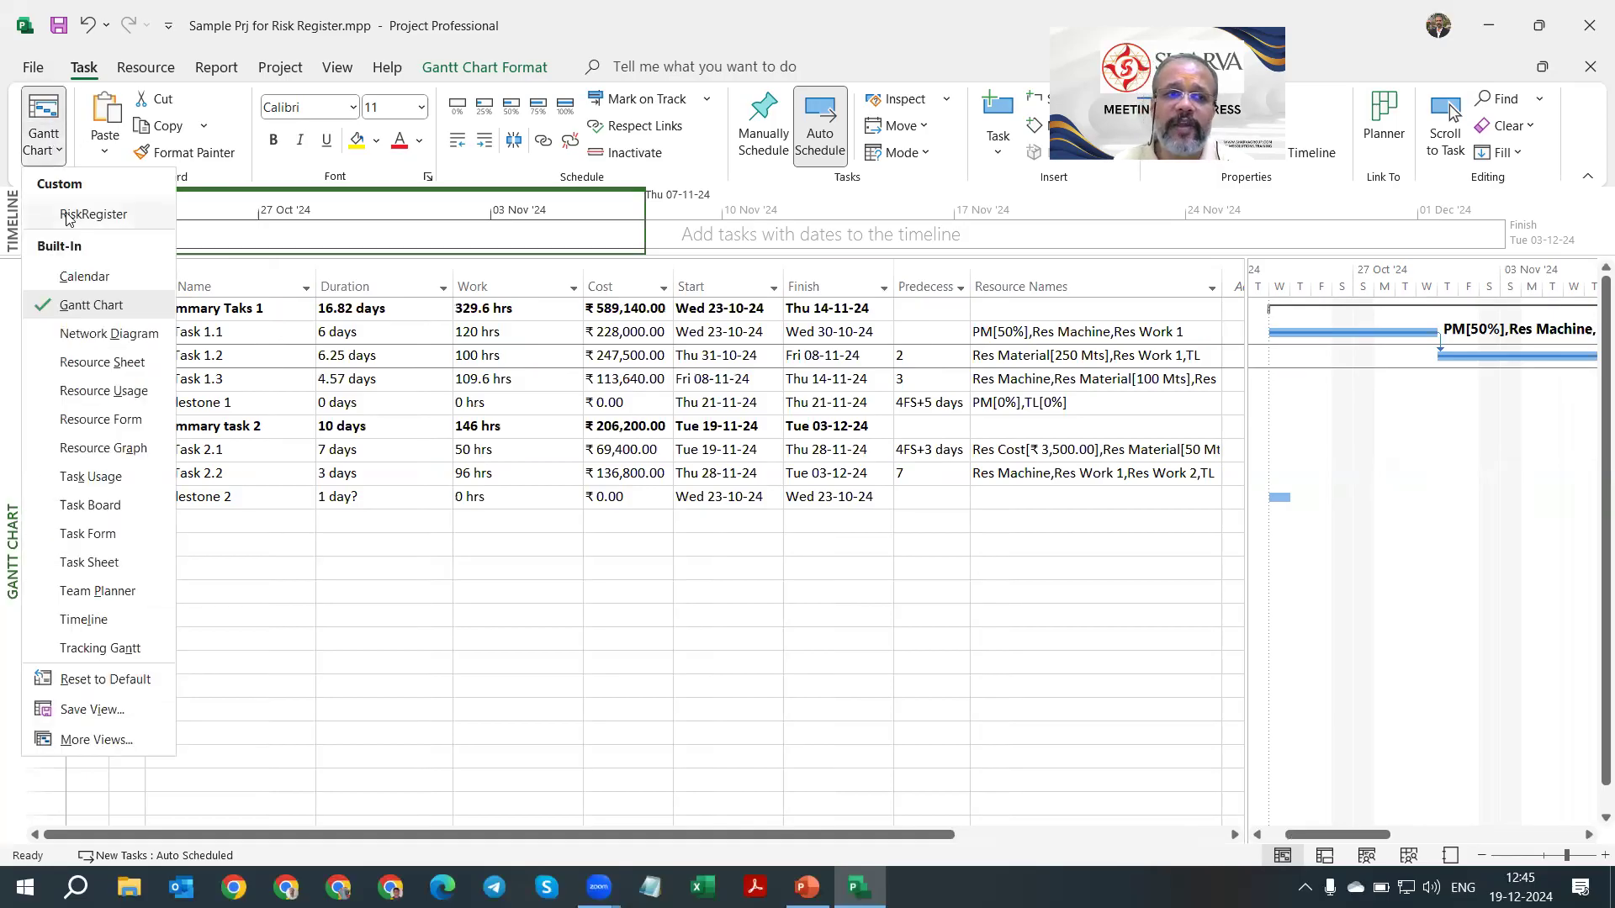
pyautogui.click(65, 213)
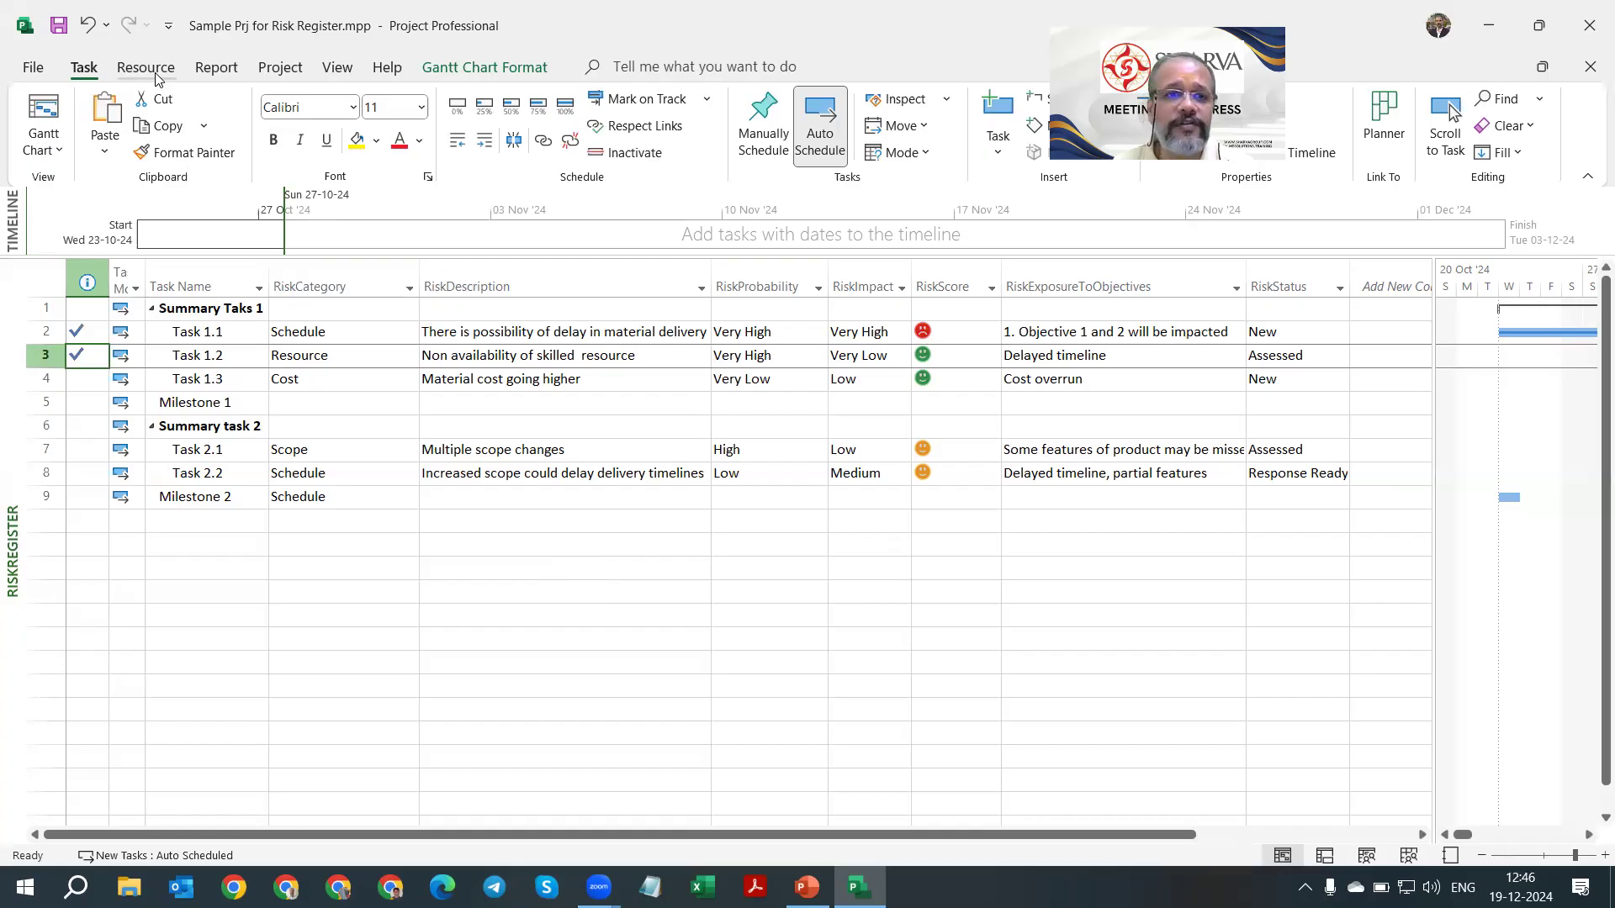
# Step: Review the RiskProbability lookup values in Custom Fields, then close the dialog without changes
pyautogui.click(266, 77)
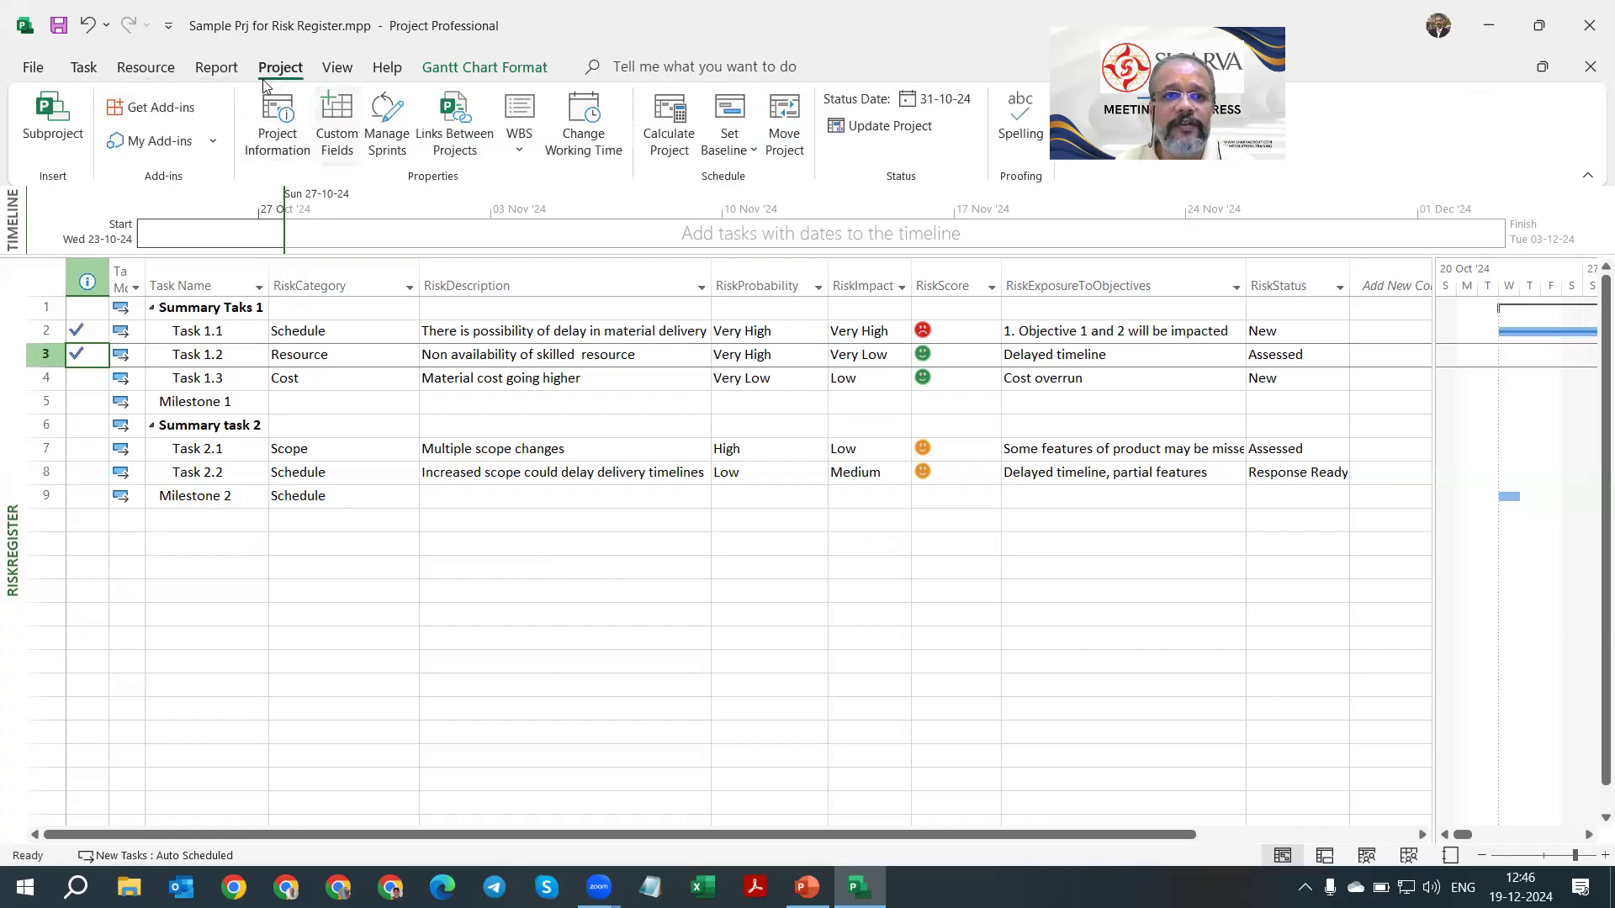
pyautogui.click(337, 125)
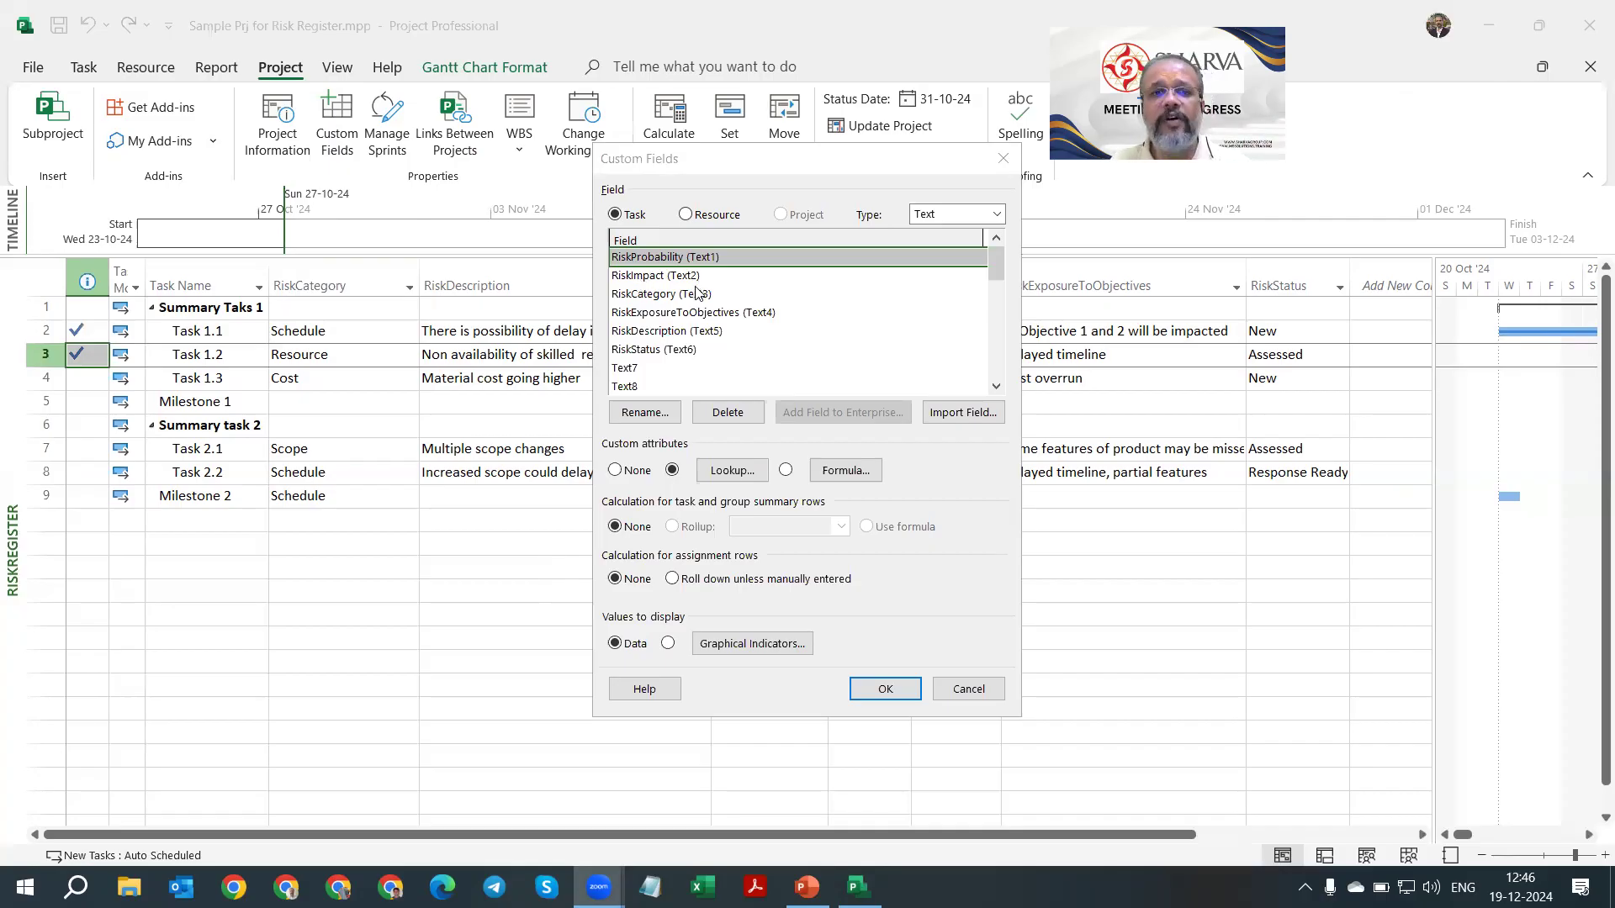
pyautogui.click(728, 472)
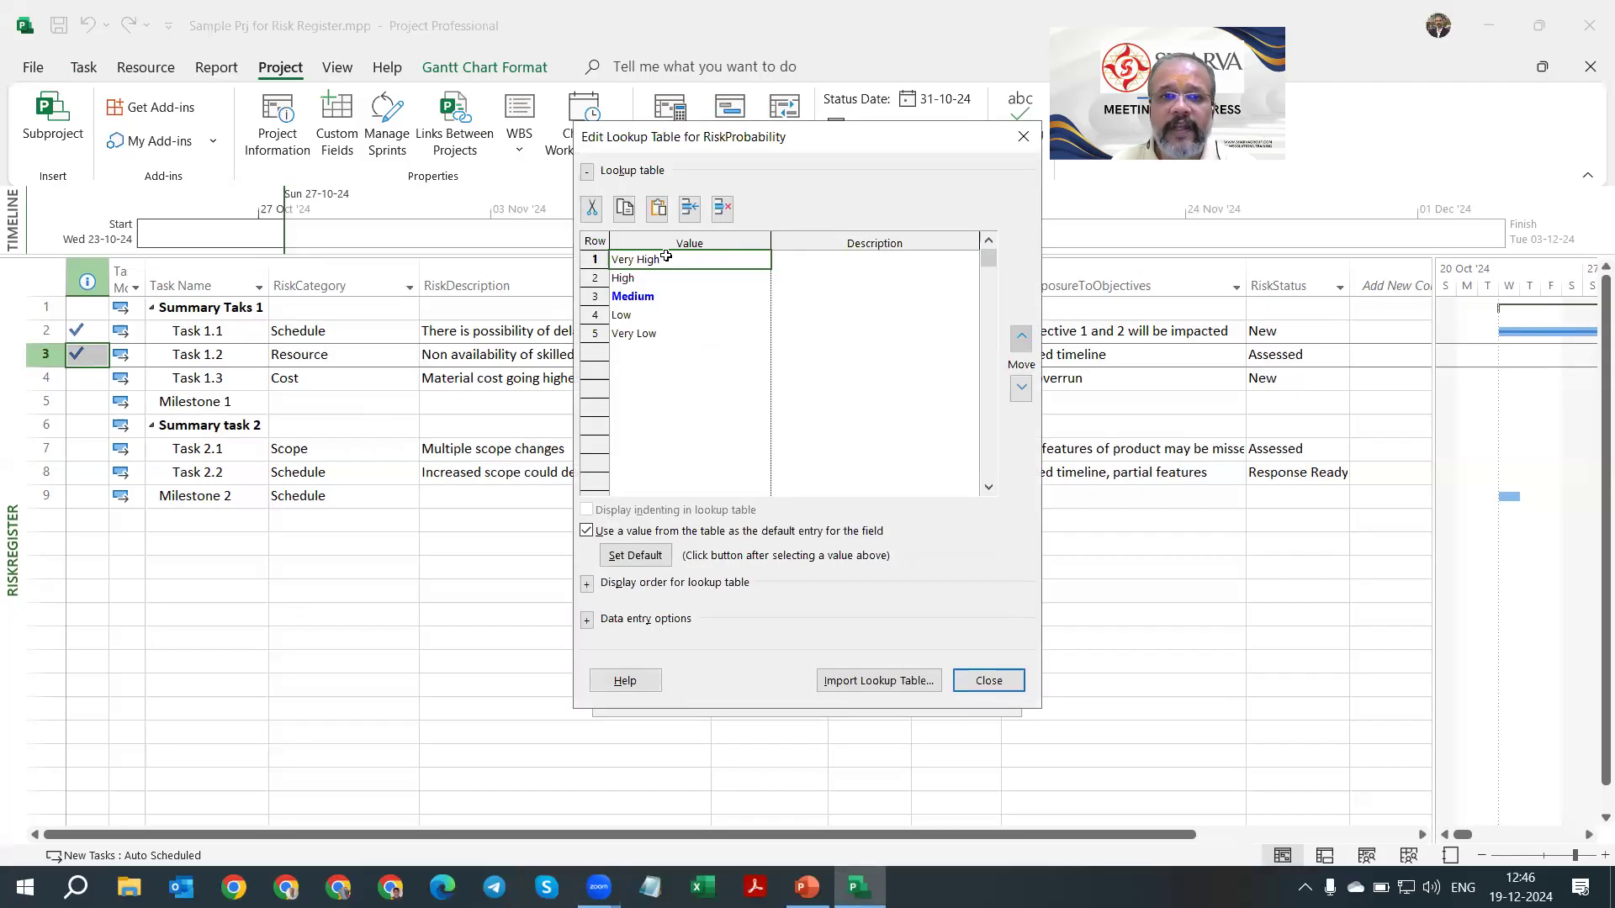
pyautogui.click(984, 679)
pyautogui.click(968, 689)
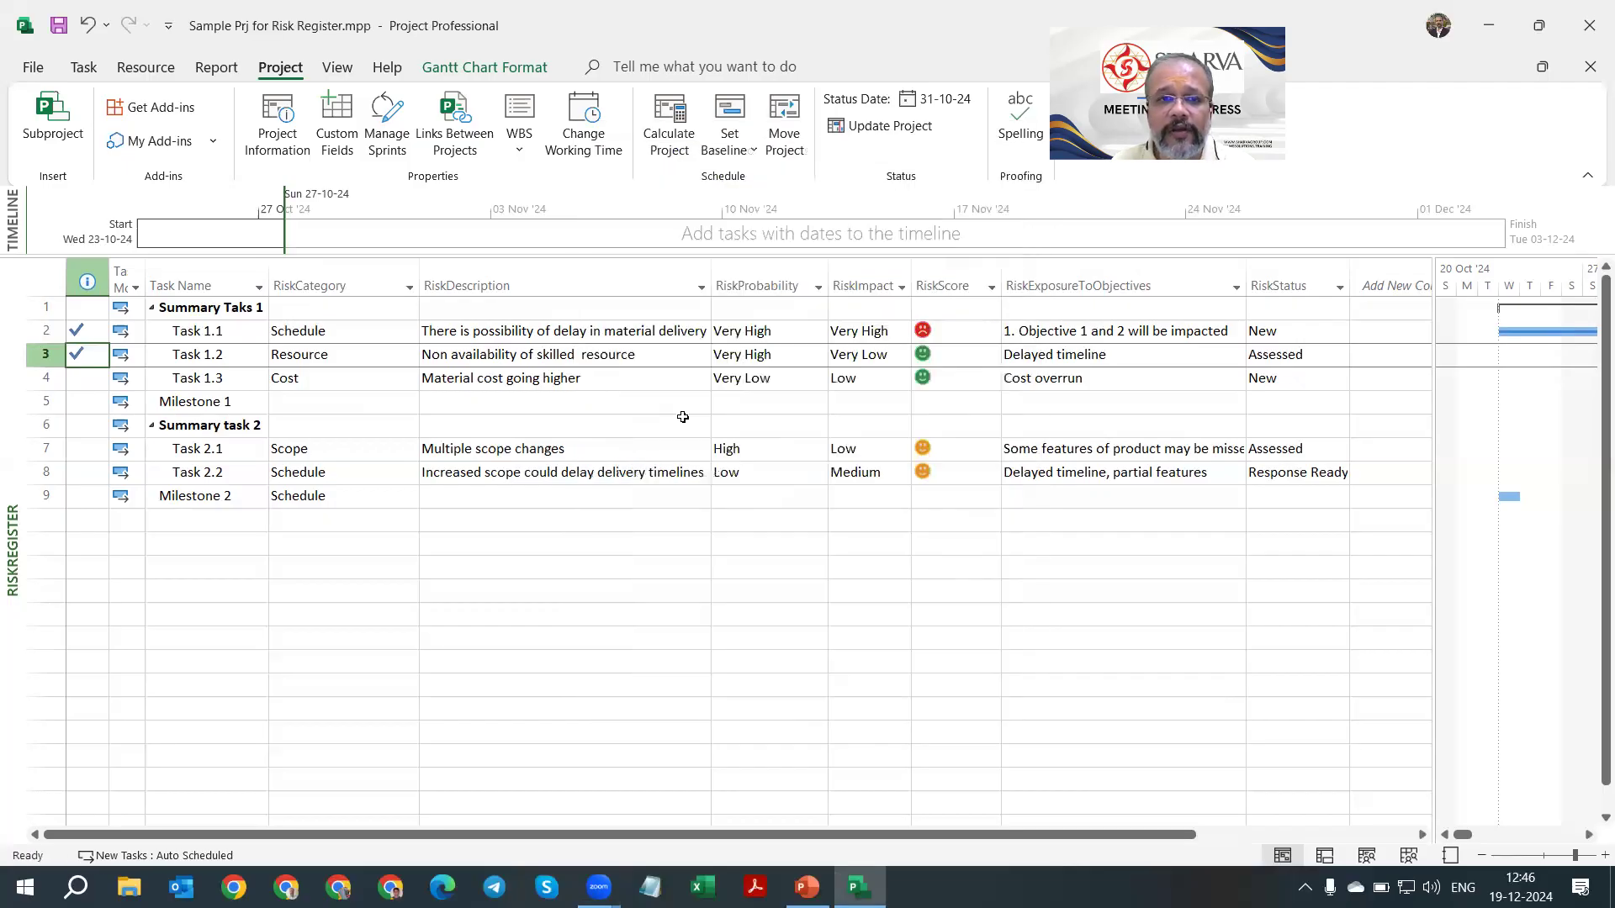
# Step: Check Task 1.1's RiskCategory and RiskProbability choices, leaving the values unchanged
pyautogui.click(387, 332)
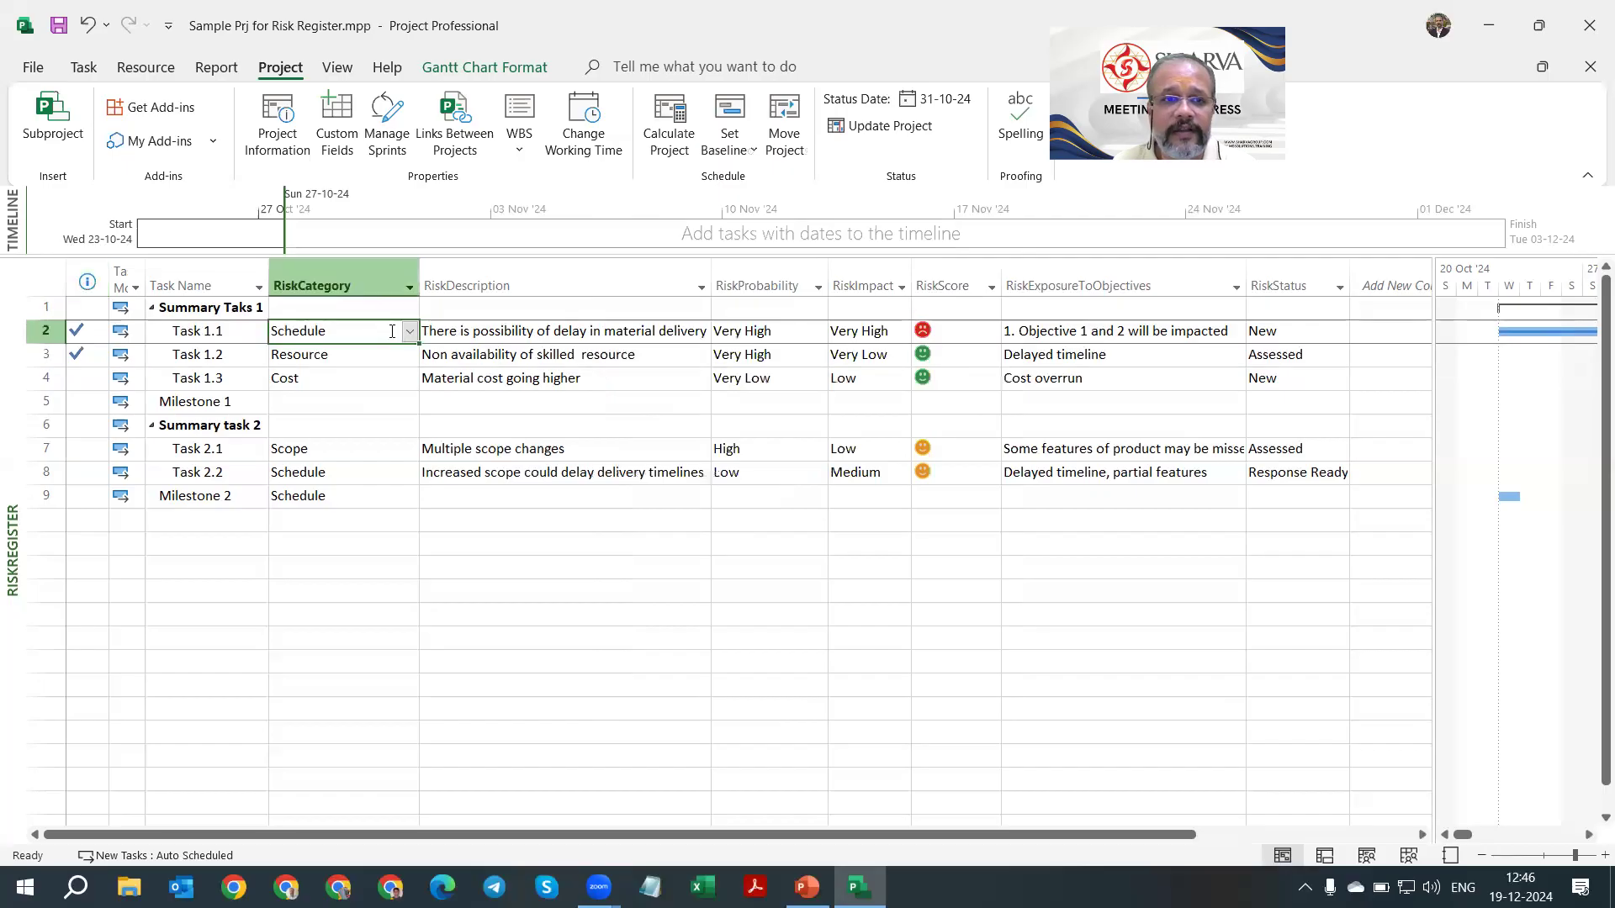
pyautogui.click(409, 331)
pyautogui.click(410, 332)
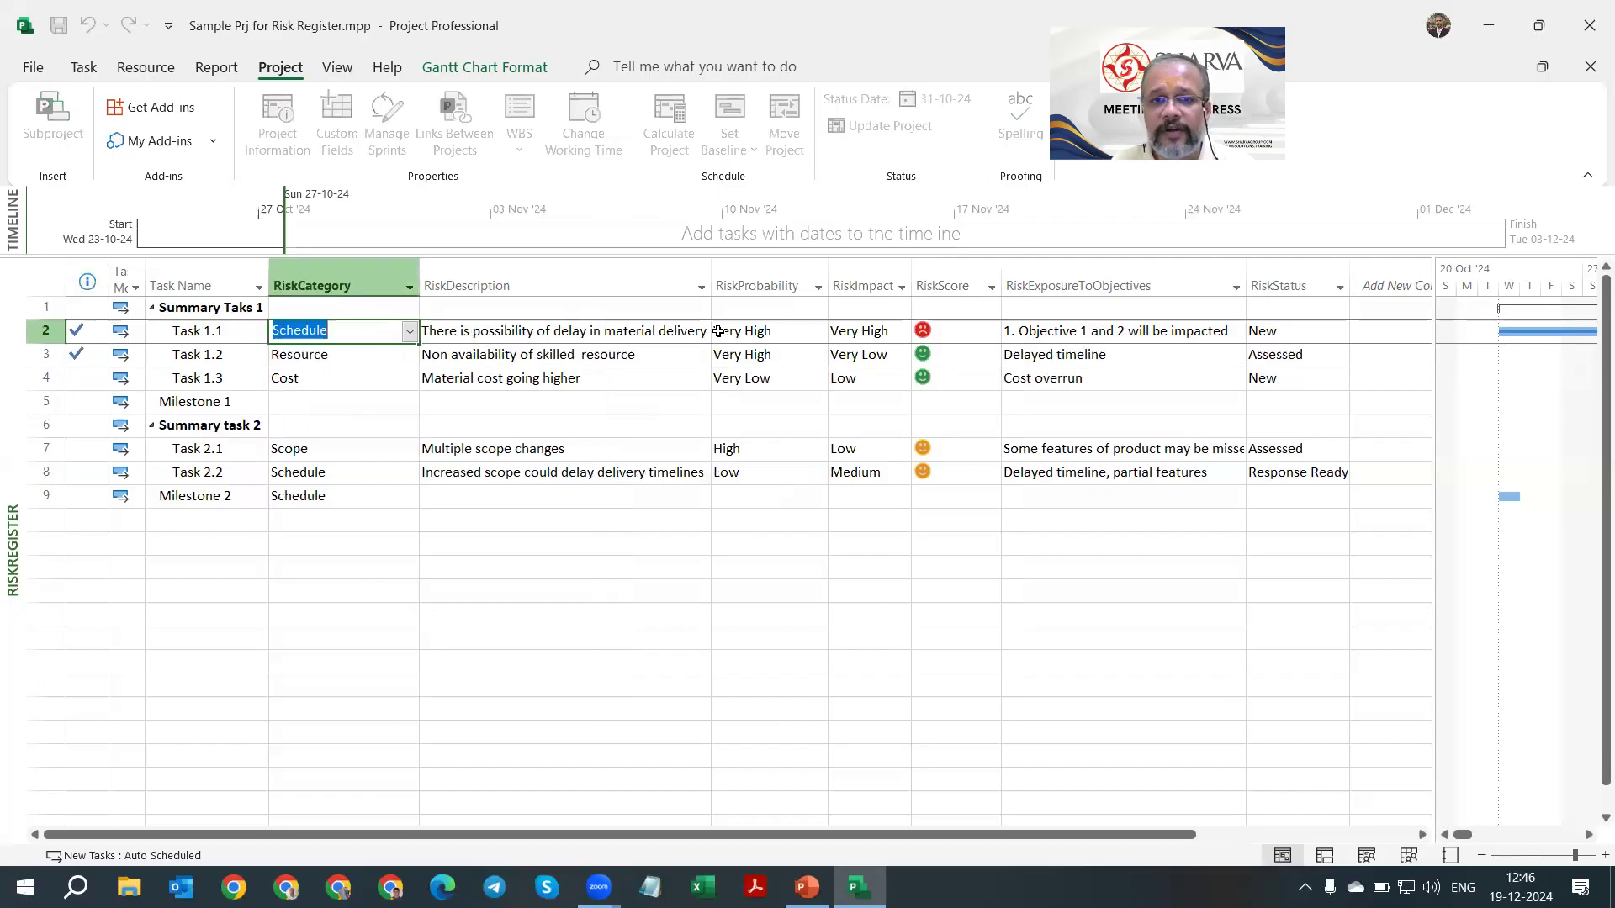
pyautogui.click(804, 331)
pyautogui.click(818, 332)
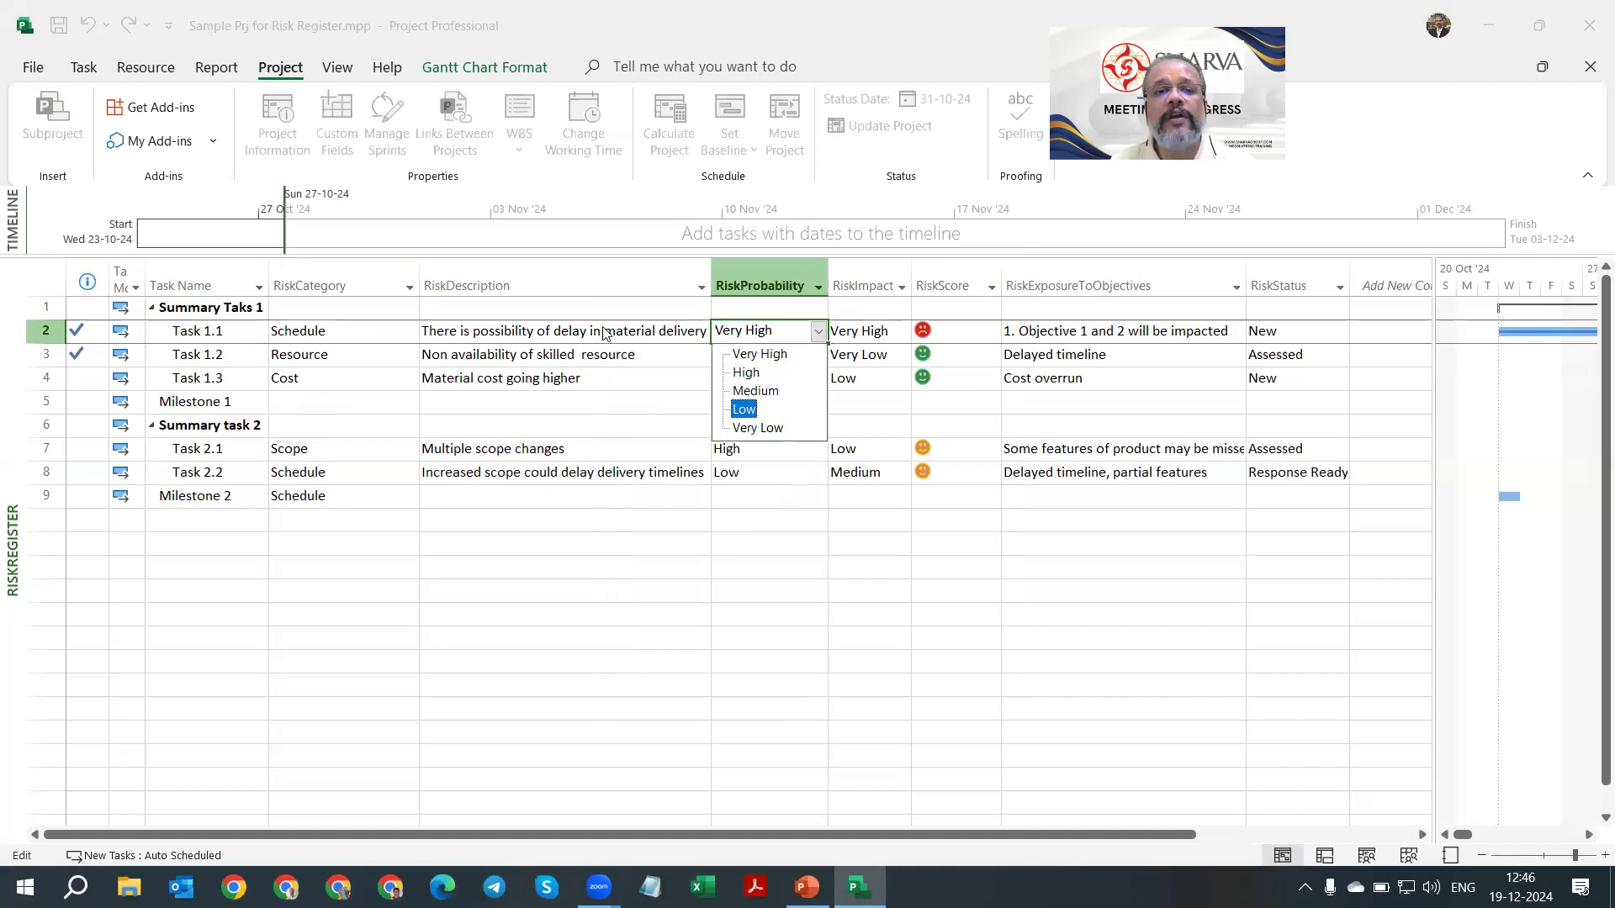
pyautogui.press('Escape')
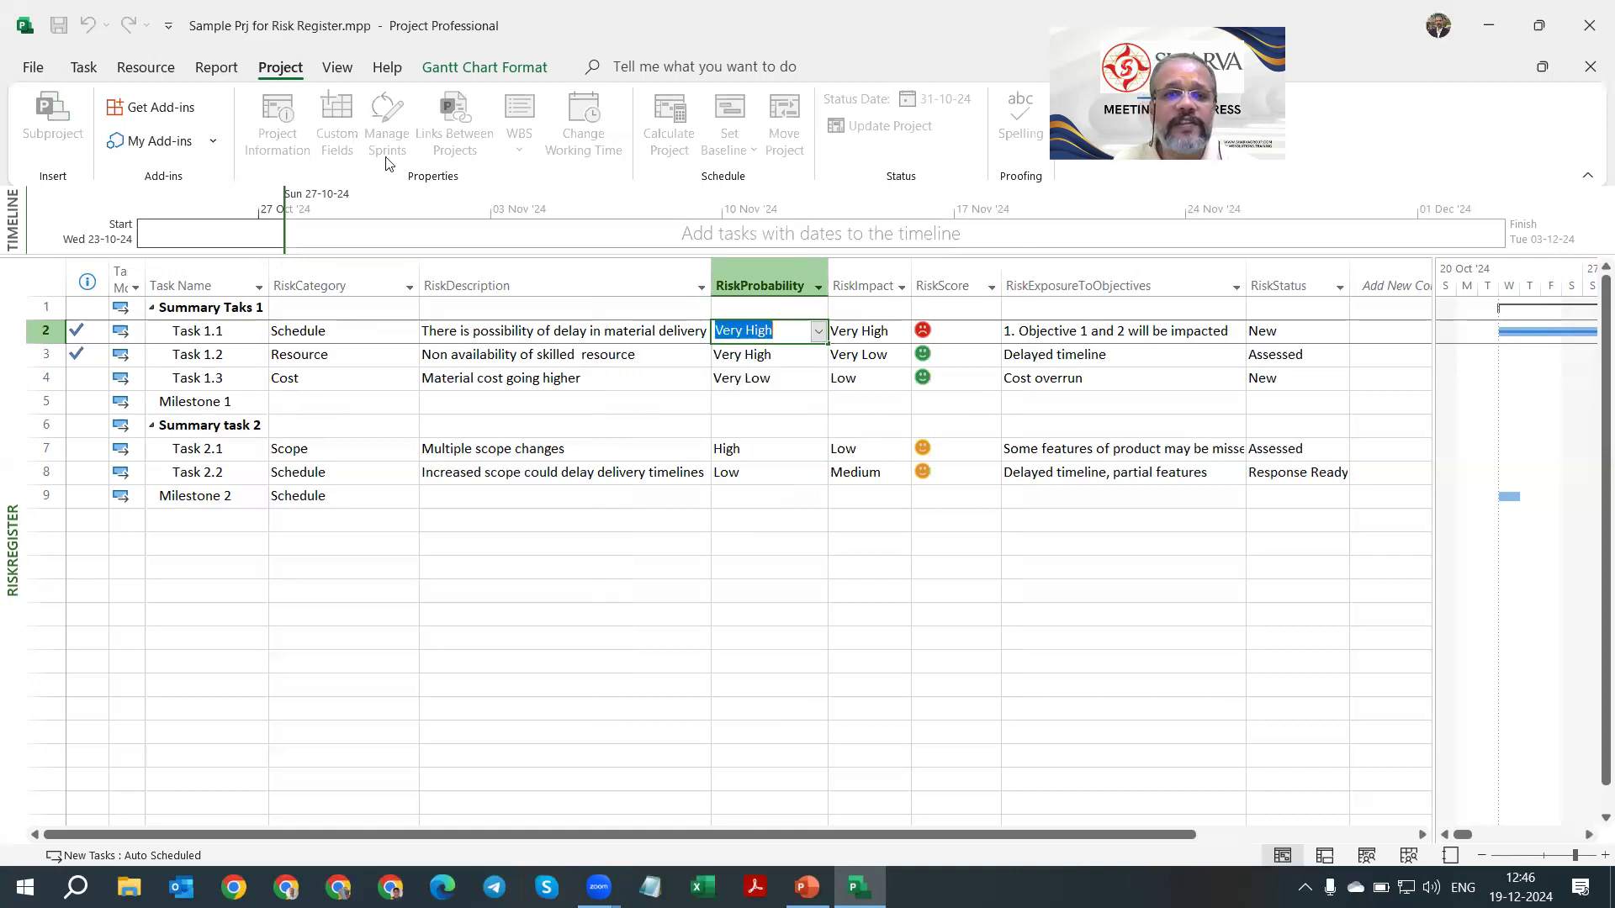
pyautogui.press('Escape')
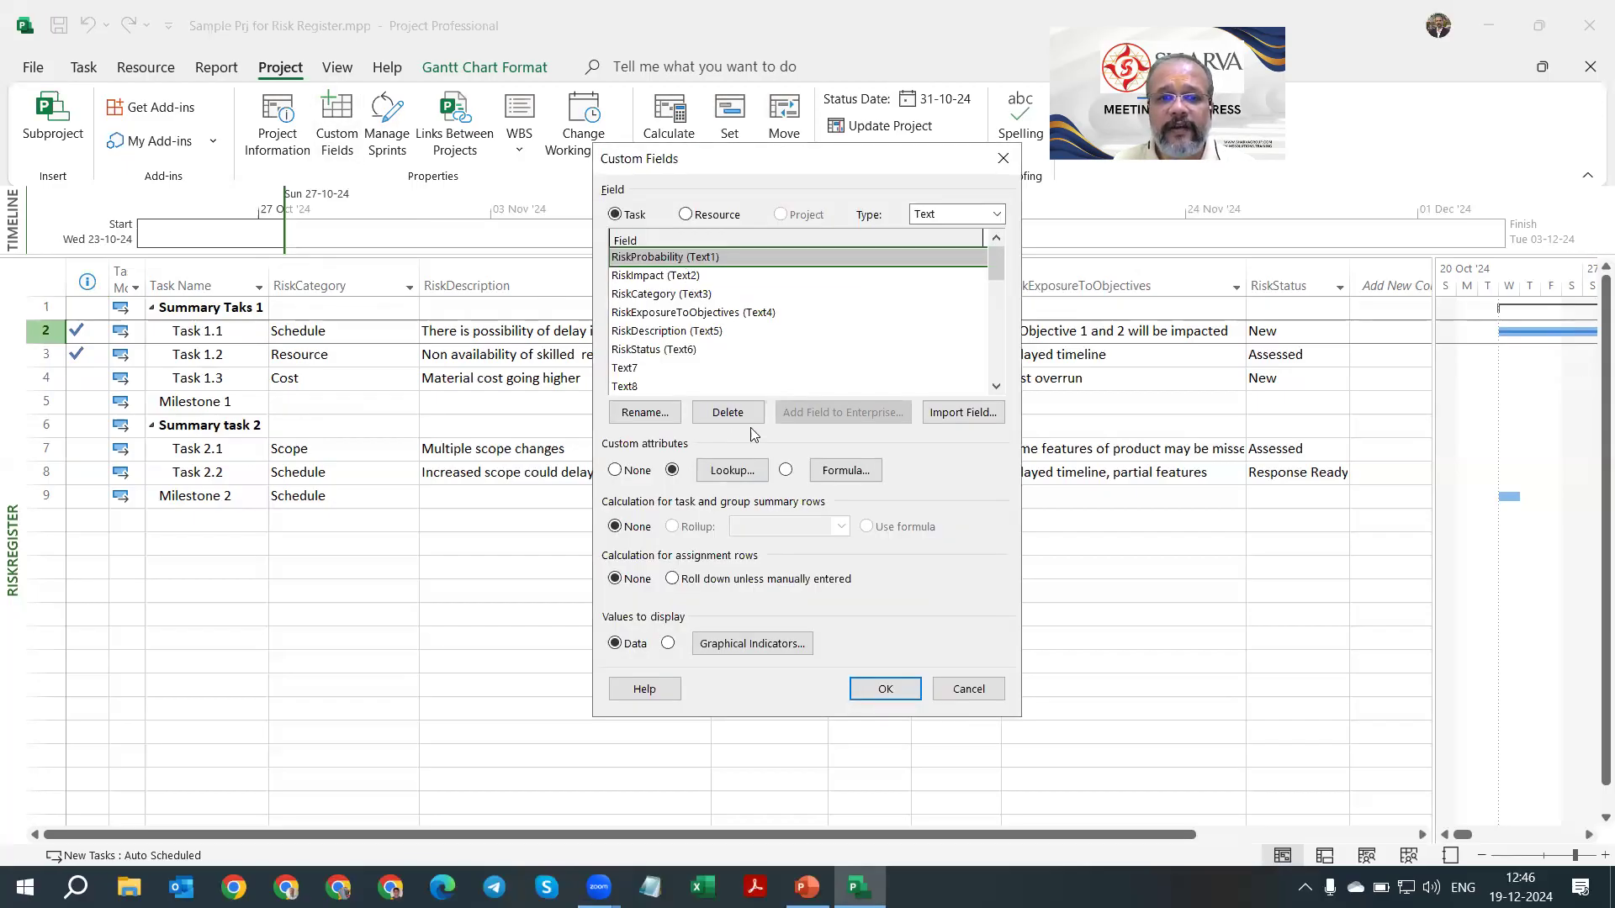
# Step: Review the RiskProbability, RiskImpact and RiskCategory lookup tables in Custom Fields
pyautogui.click(731, 469)
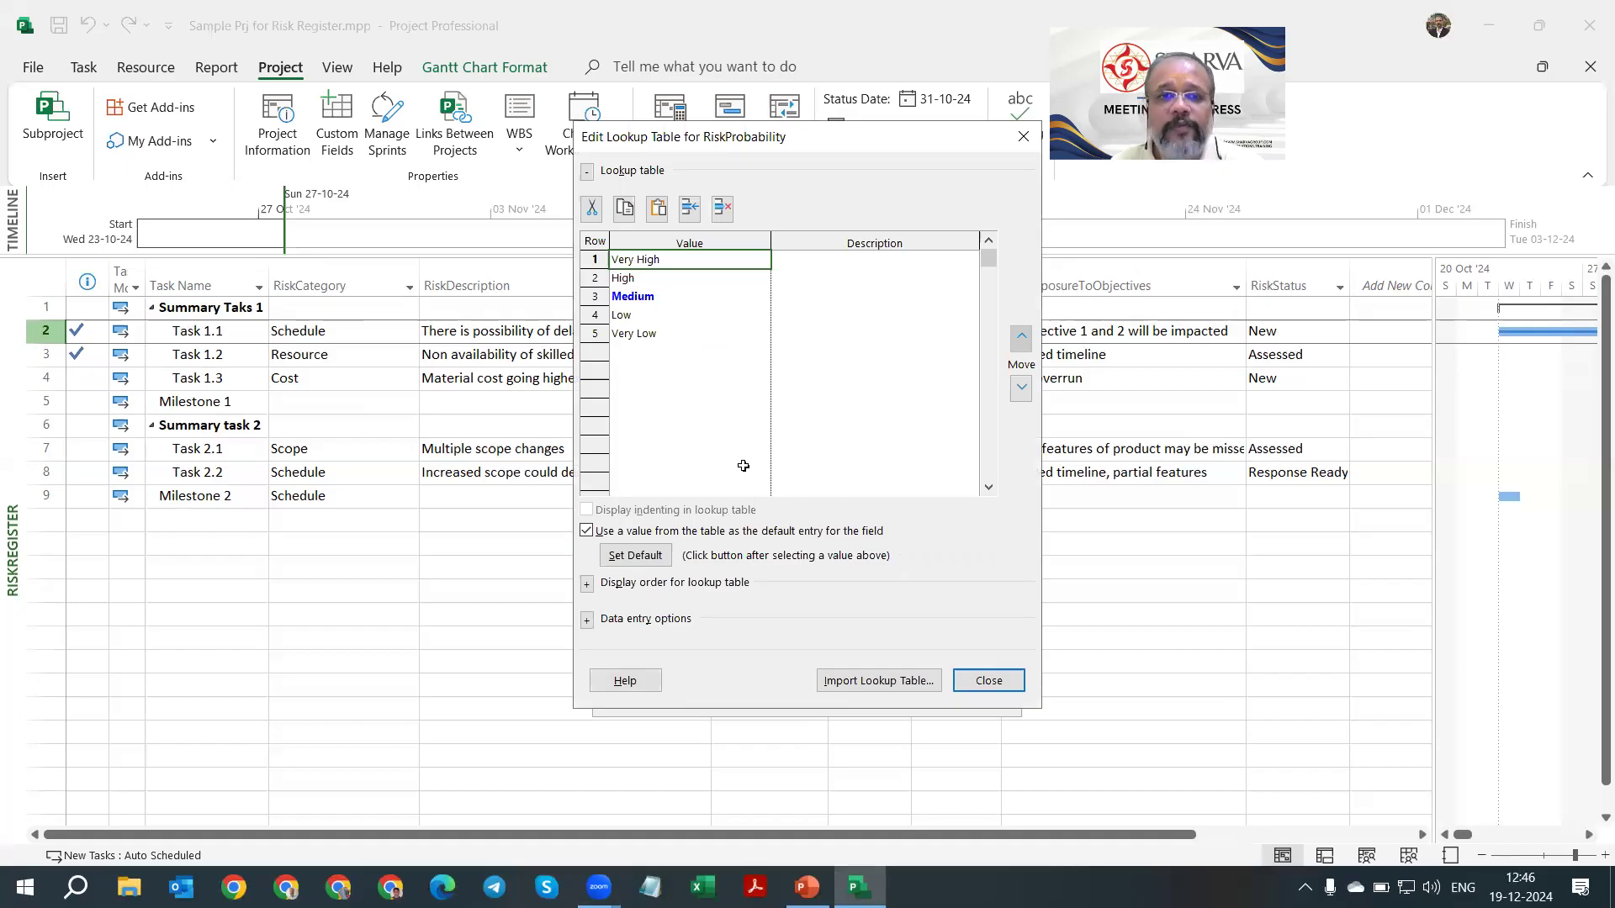
pyautogui.press('Escape')
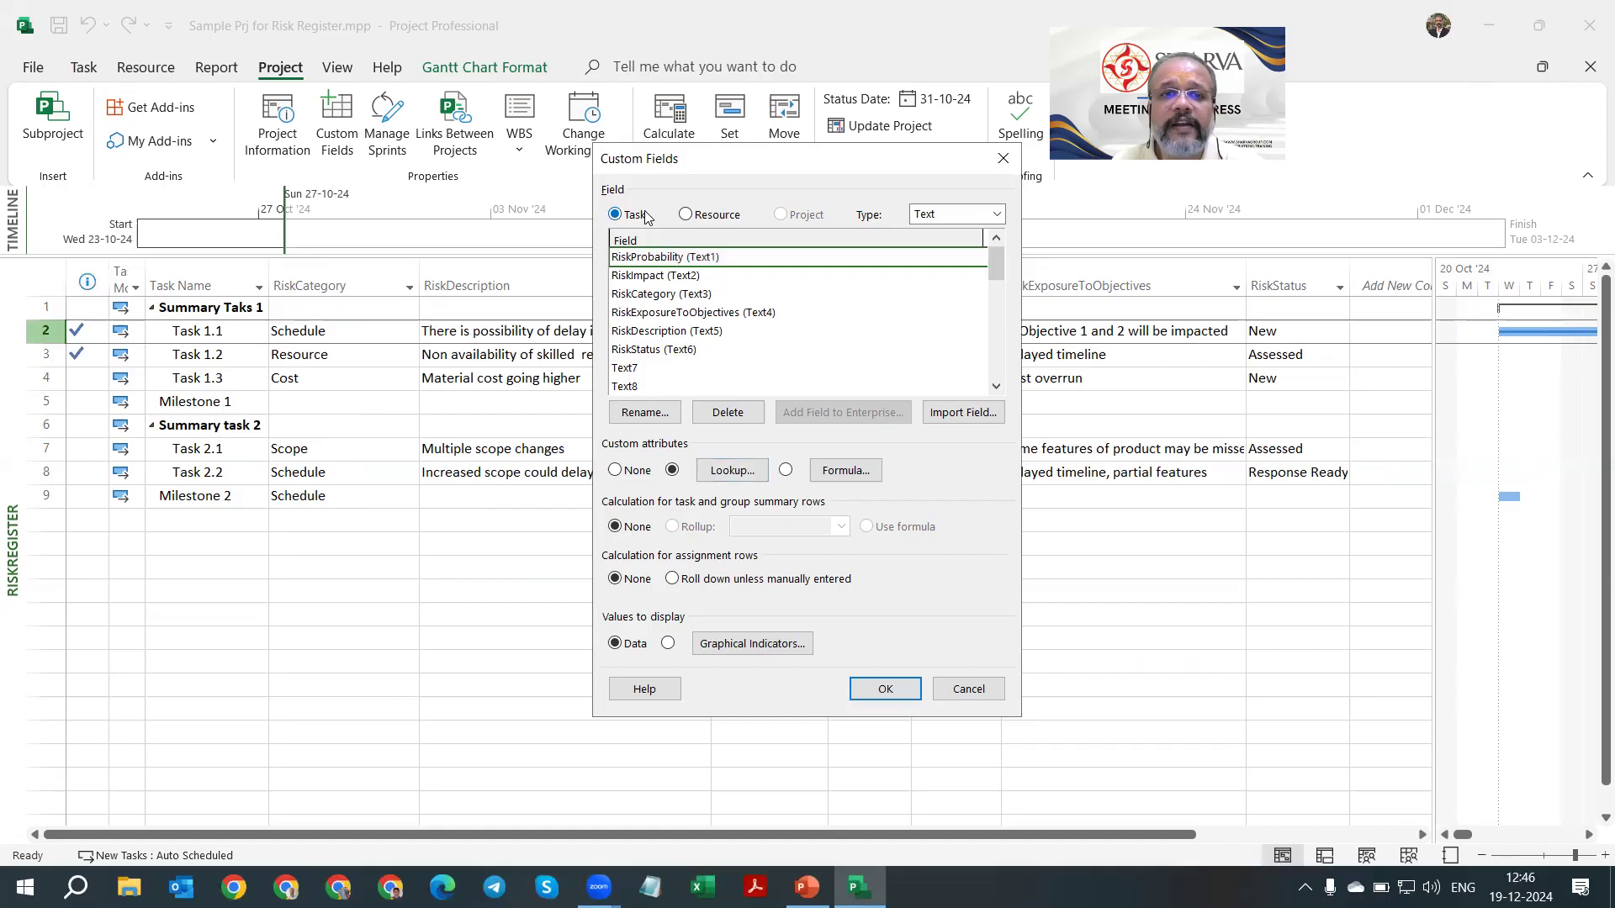
pyautogui.click(668, 276)
pyautogui.click(735, 468)
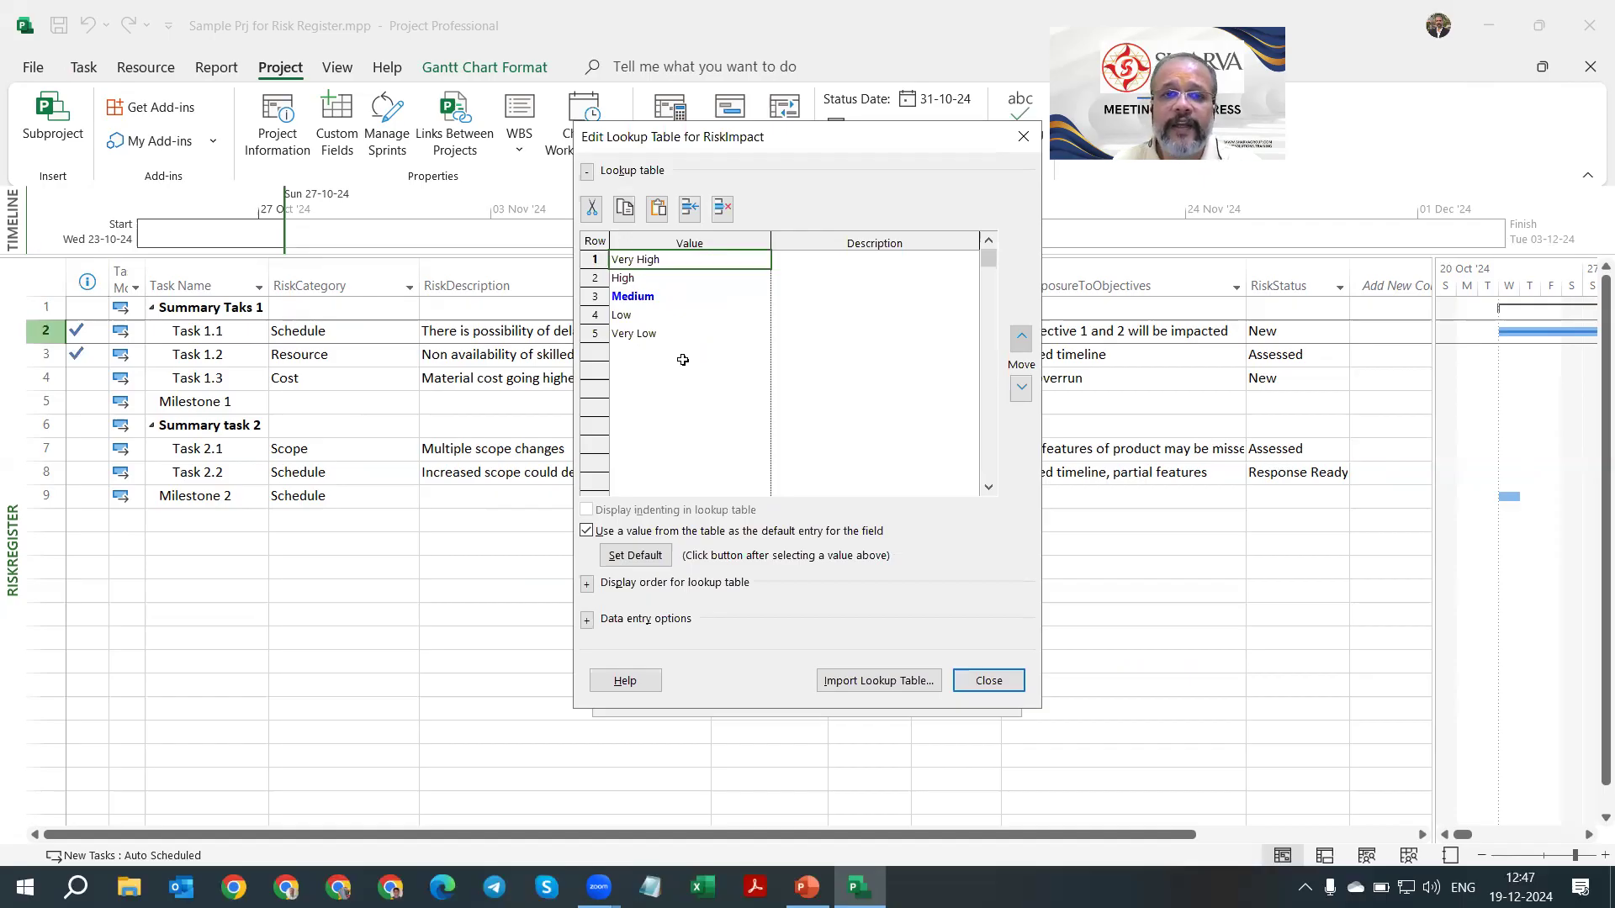
pyautogui.press('Escape')
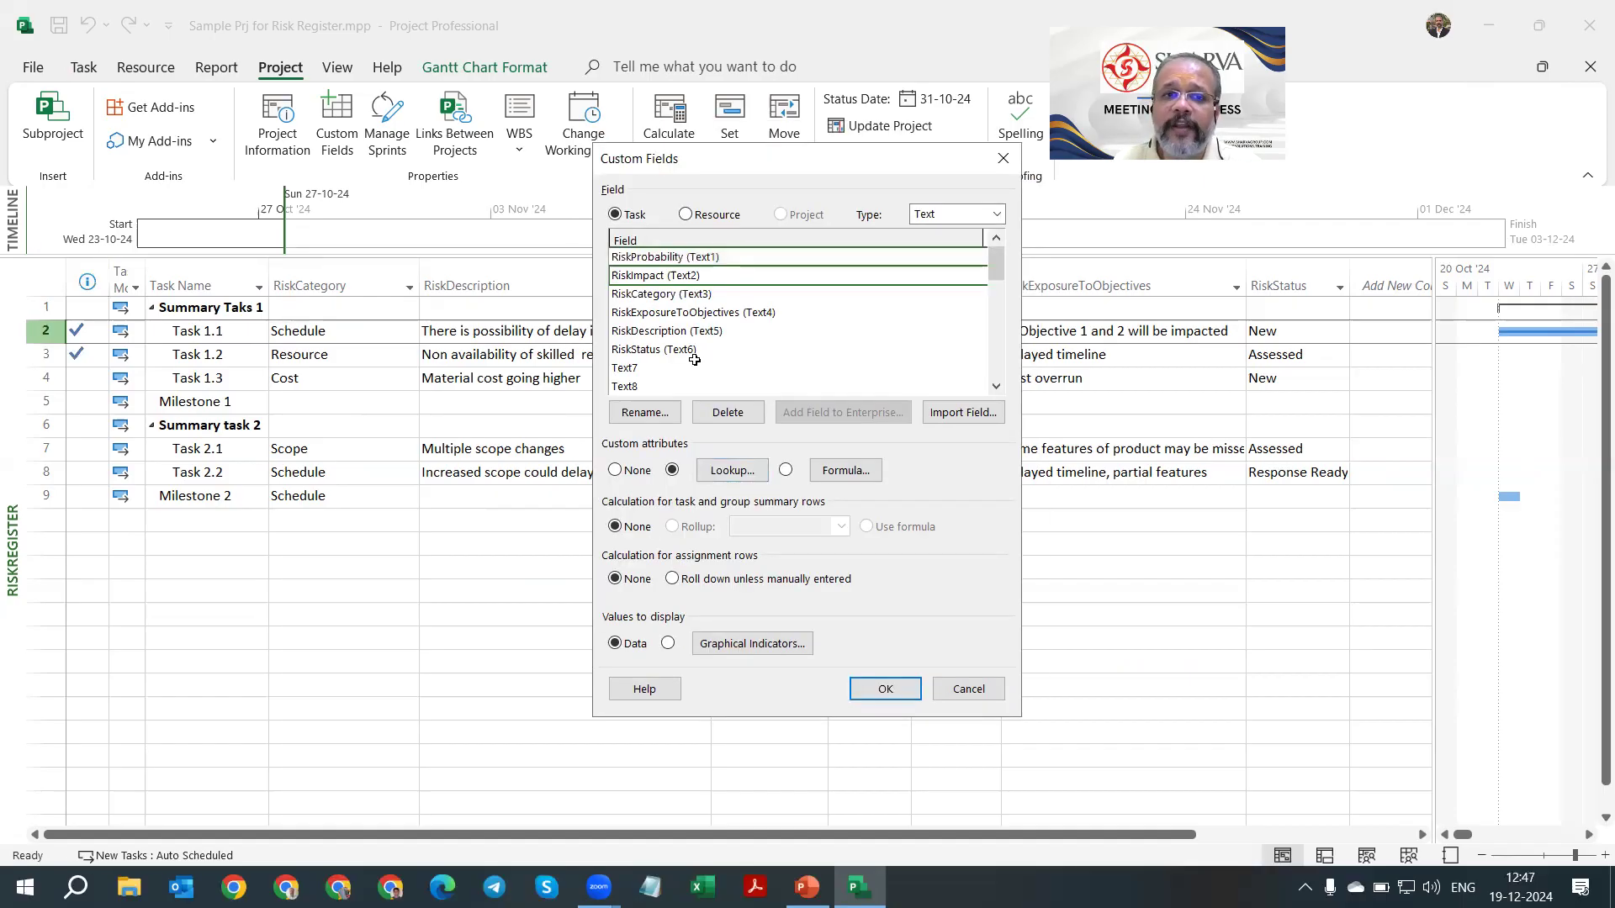
pyautogui.click(685, 294)
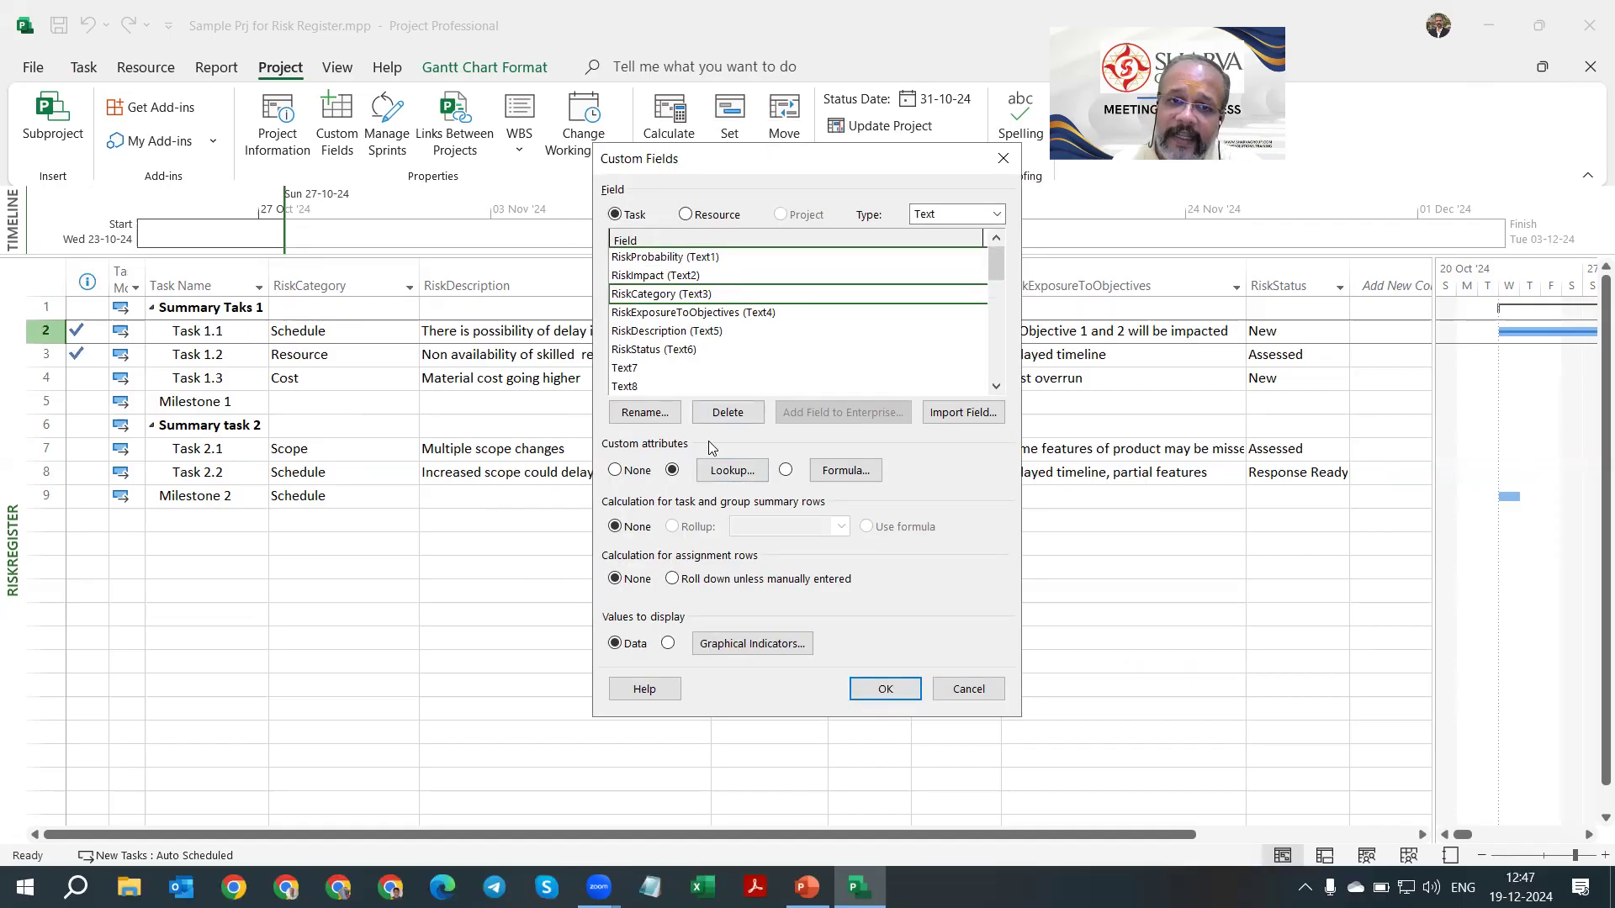
pyautogui.click(725, 471)
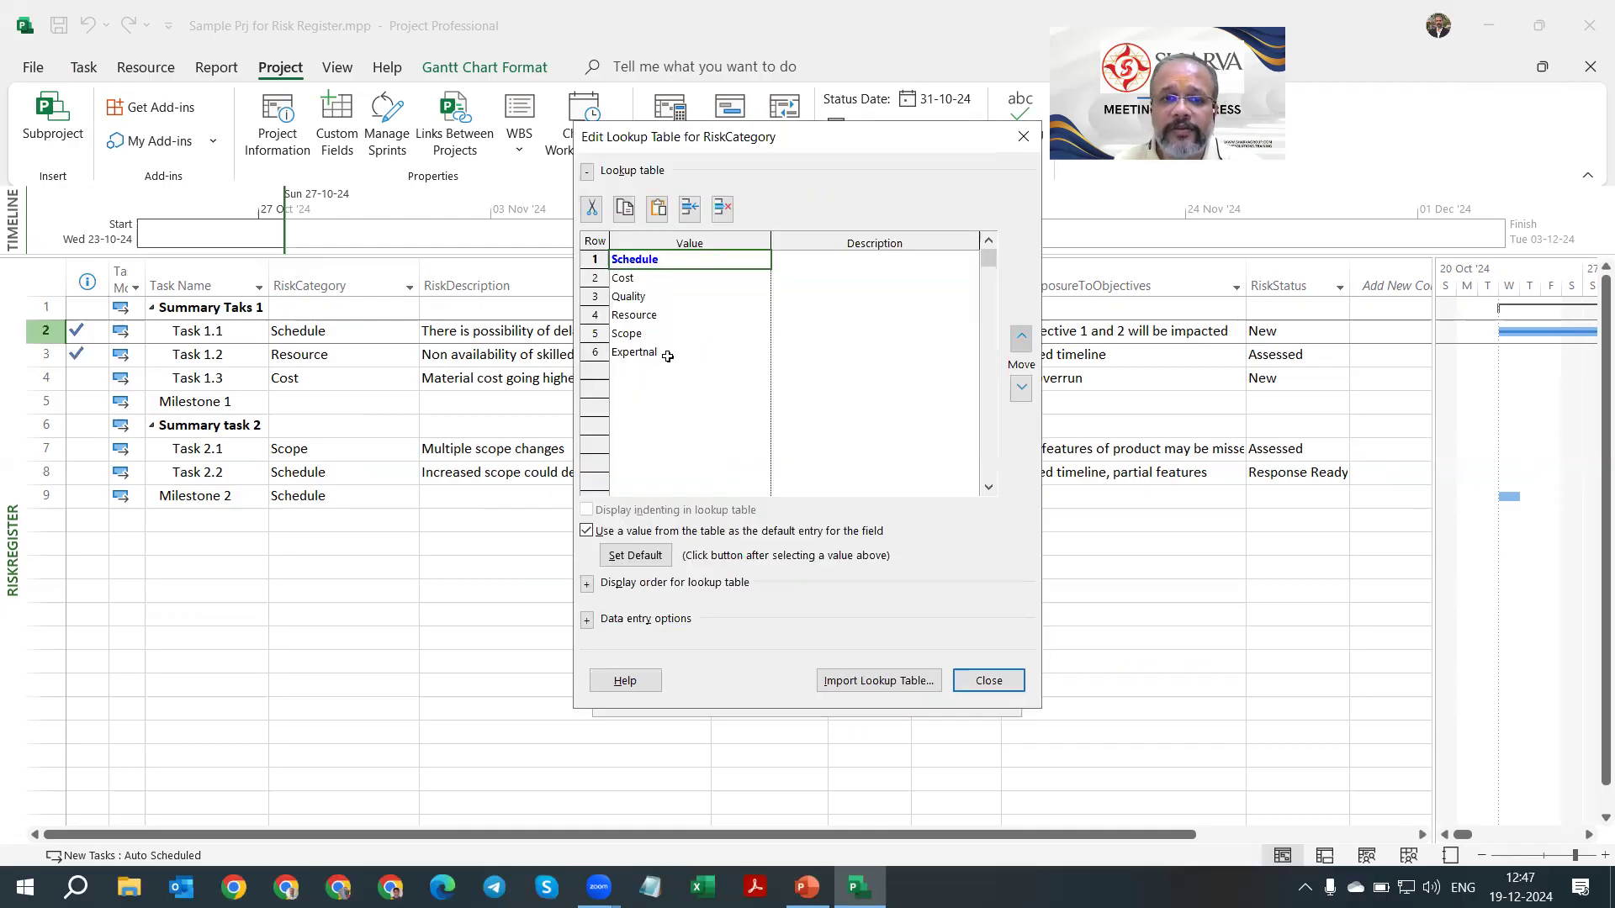
pyautogui.press('Escape')
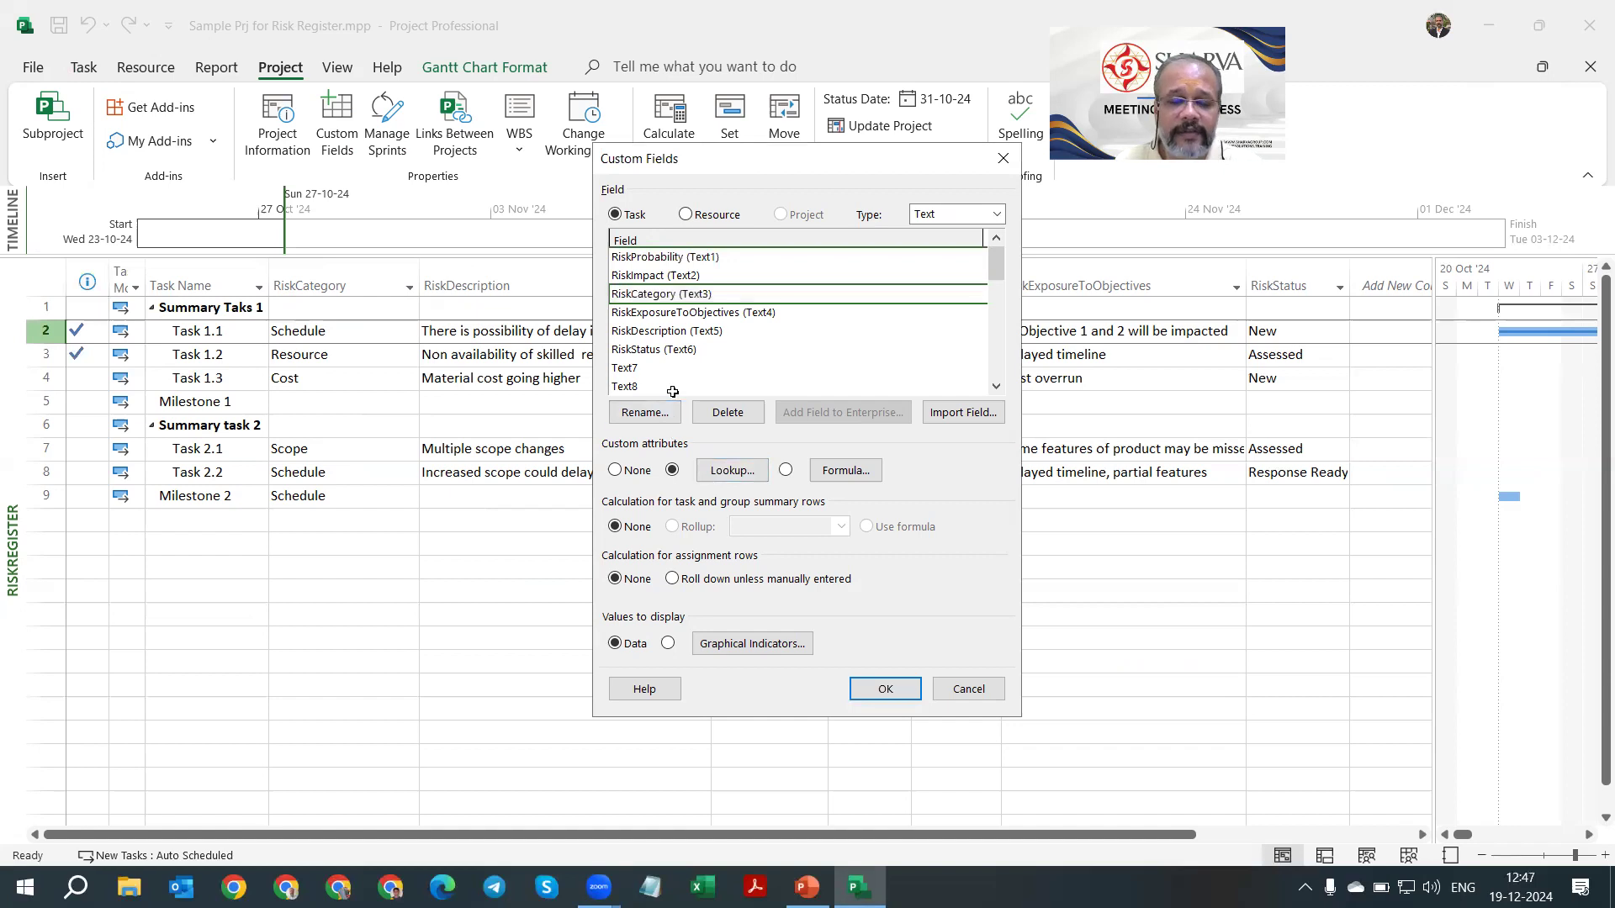
# Step: Check the RiskDescription settings and RiskStatus lookup values, then switch to the Risk Management slides
pyautogui.click(703, 330)
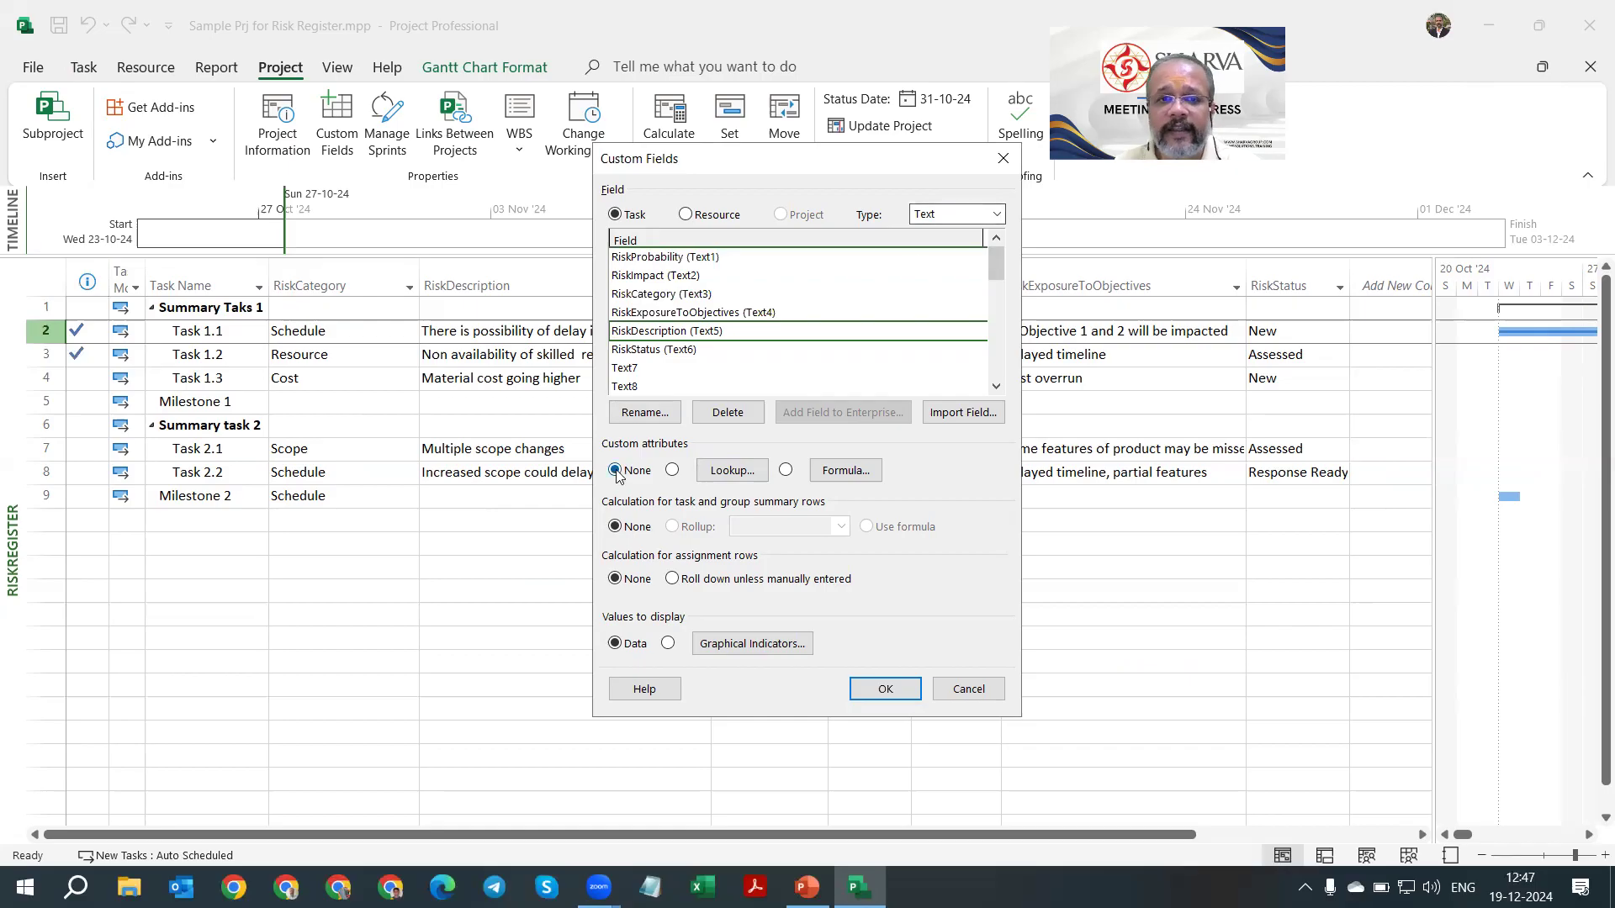
pyautogui.click(622, 350)
pyautogui.click(744, 481)
pyautogui.click(743, 472)
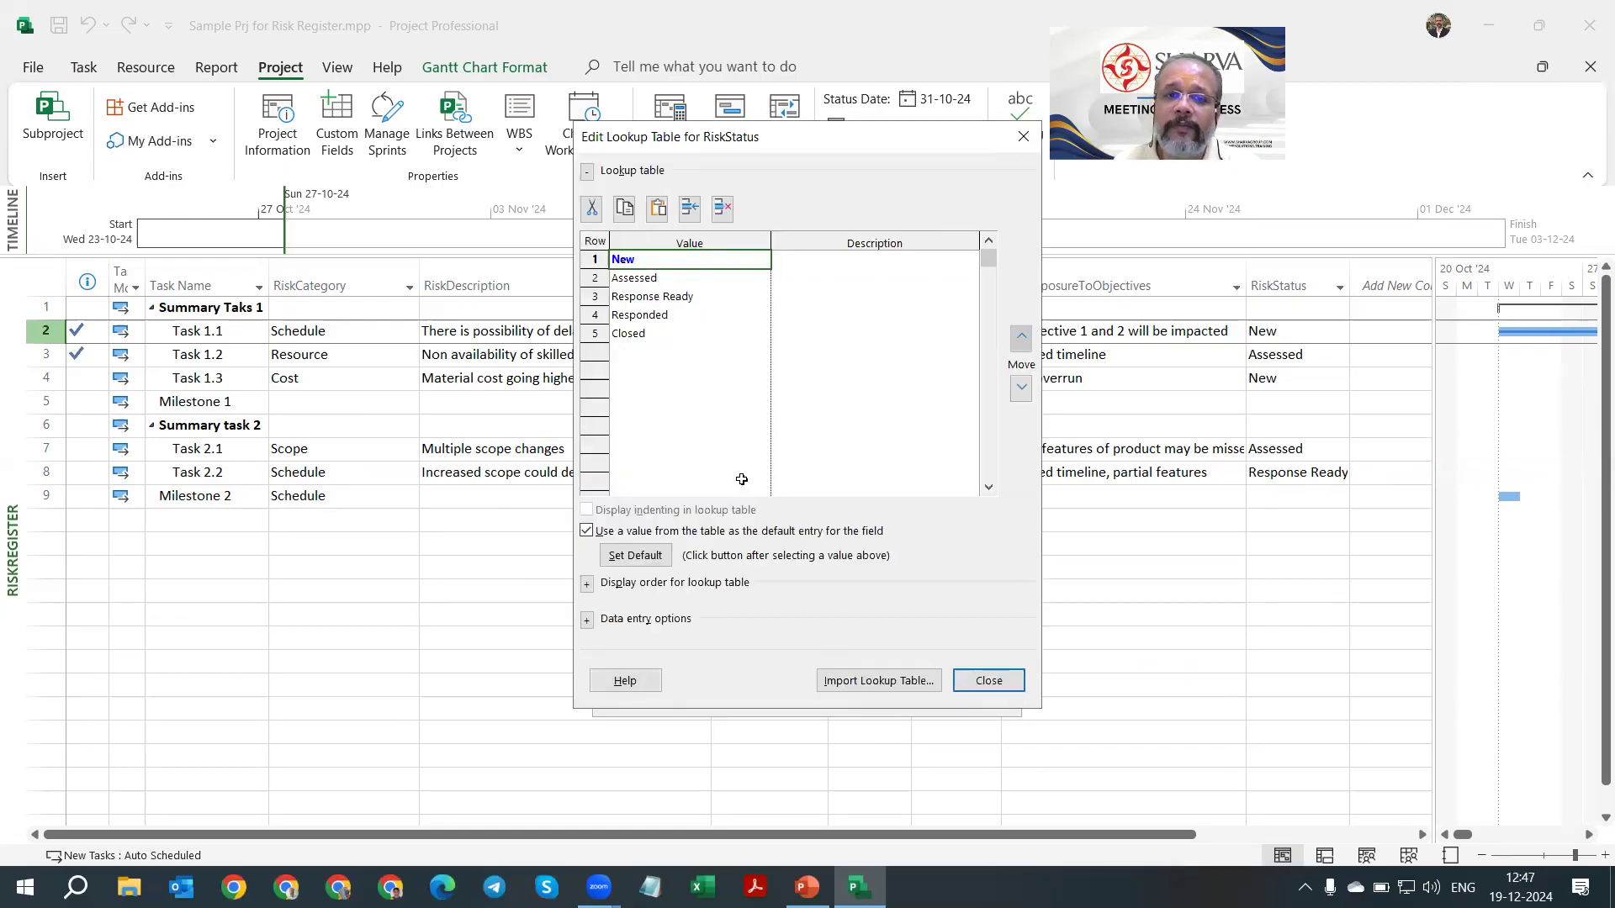
pyautogui.press('Escape')
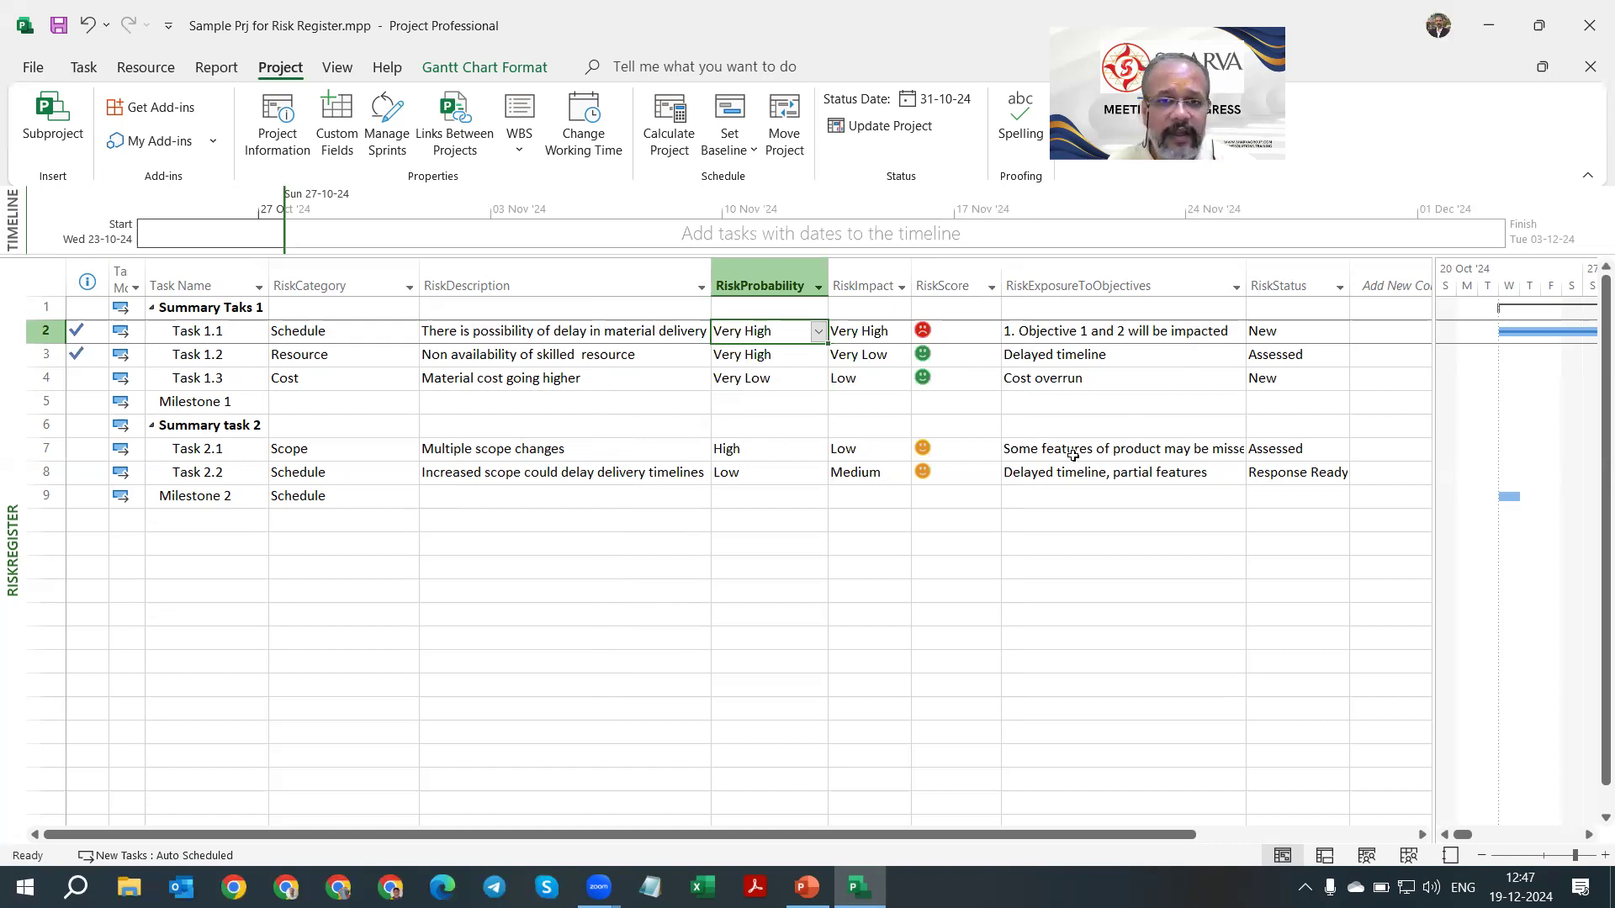
pyautogui.hotkey('alt', 'Tab')
pyautogui.hotkey('alt', 'Tab')
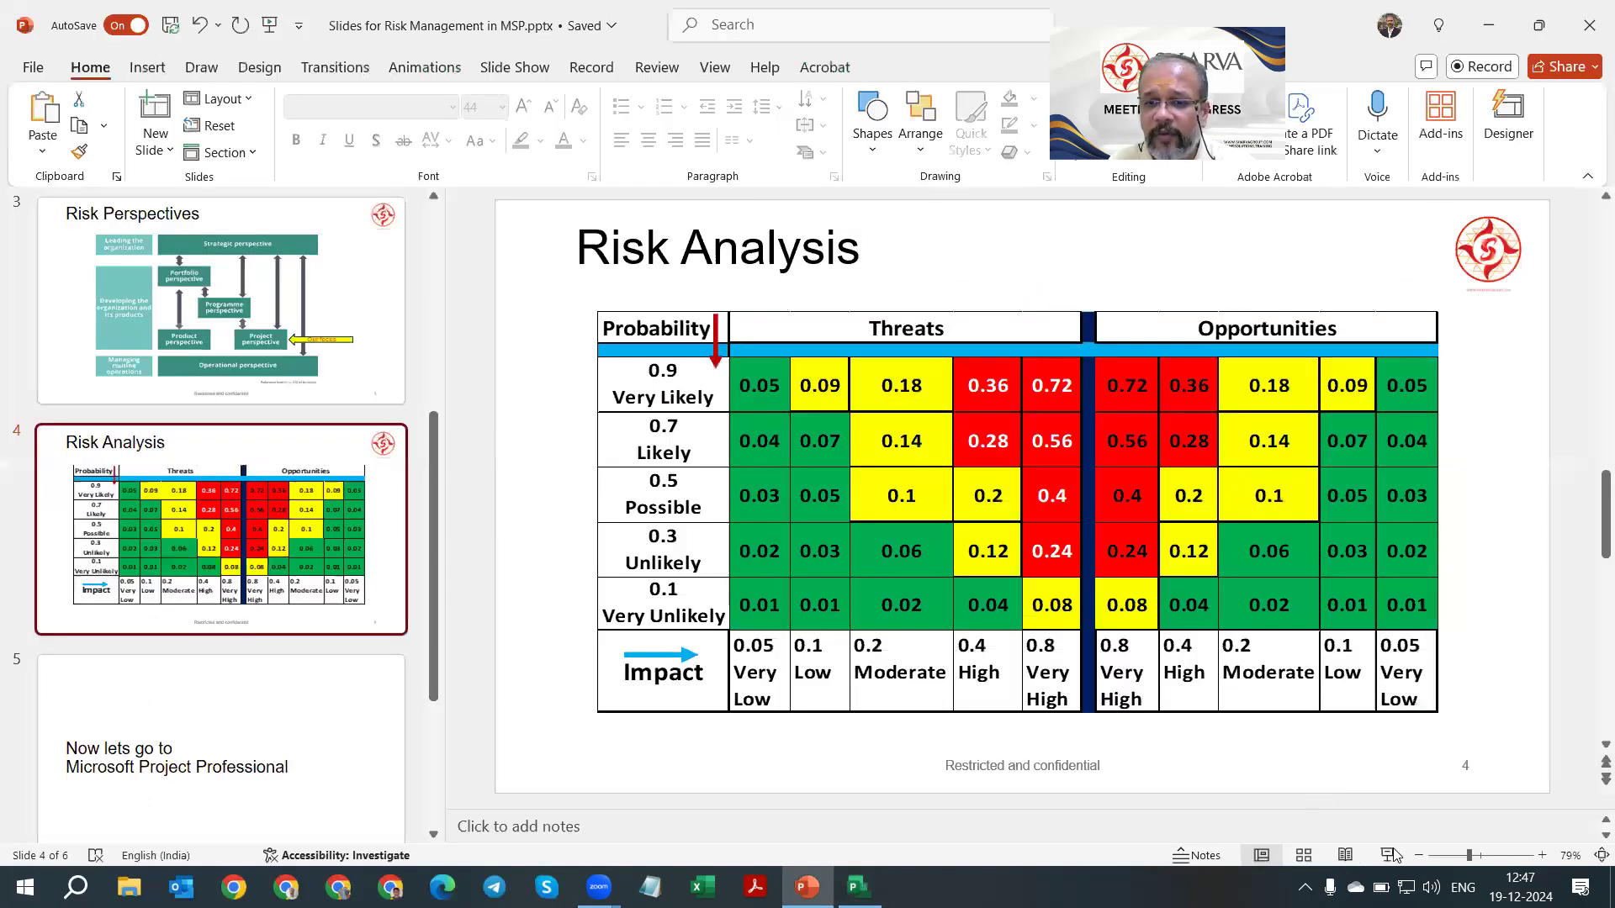
# Step: Present the Risk Analysis slide, compare it with the risk register, then advance to Thank you
pyautogui.click(1262, 856)
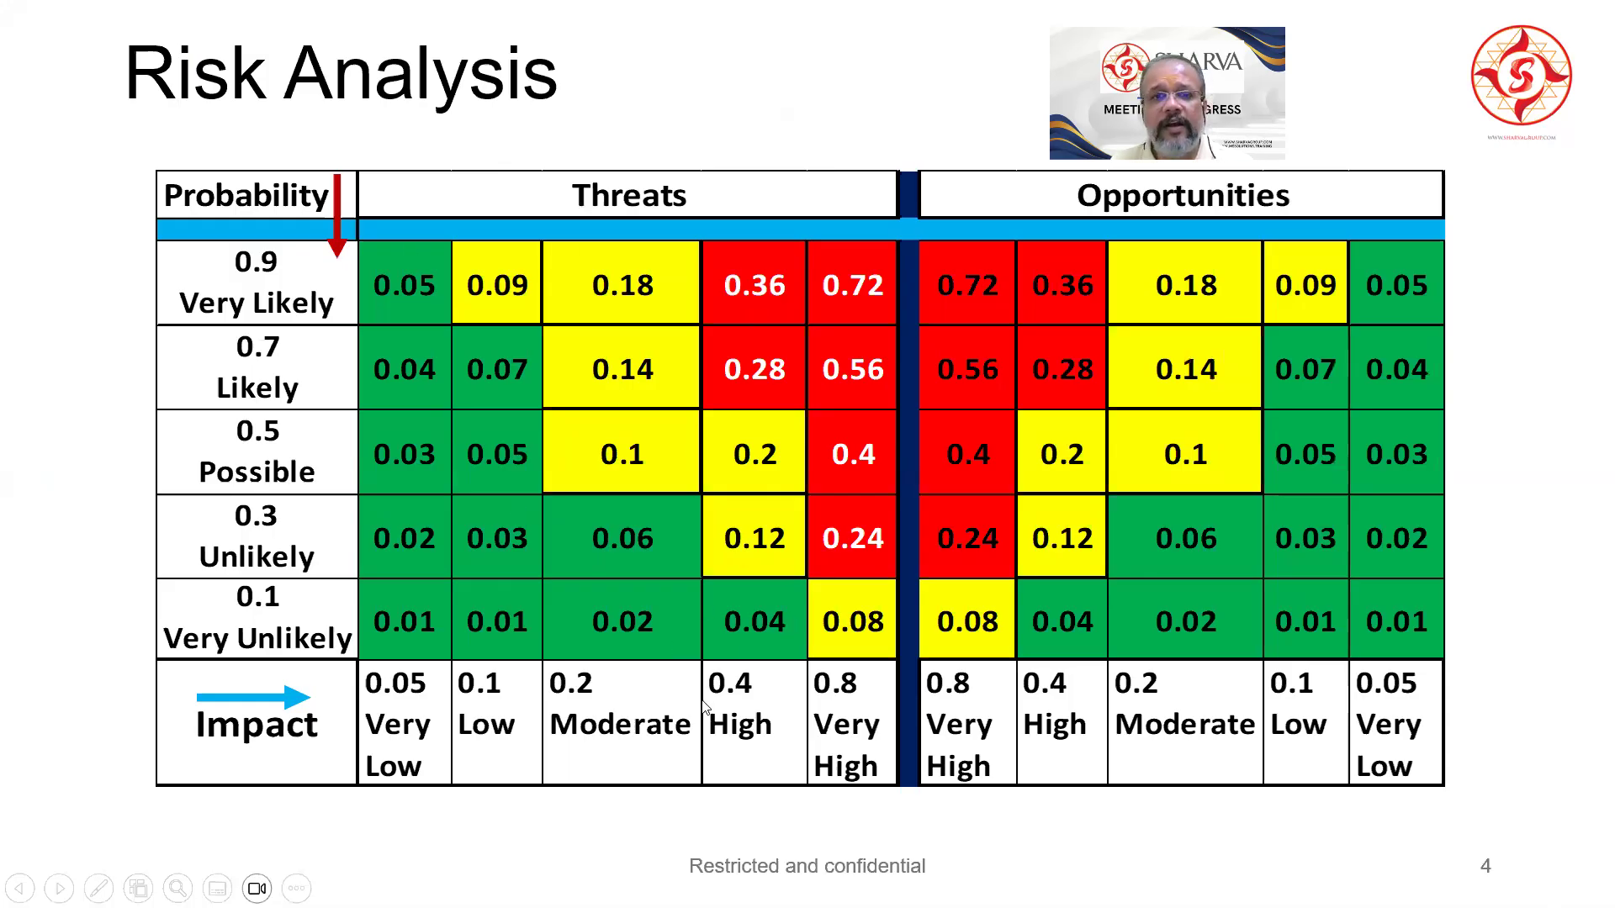
pyautogui.hotkey('alt', 'Tab')
pyautogui.hotkey('alt', 'Tab')
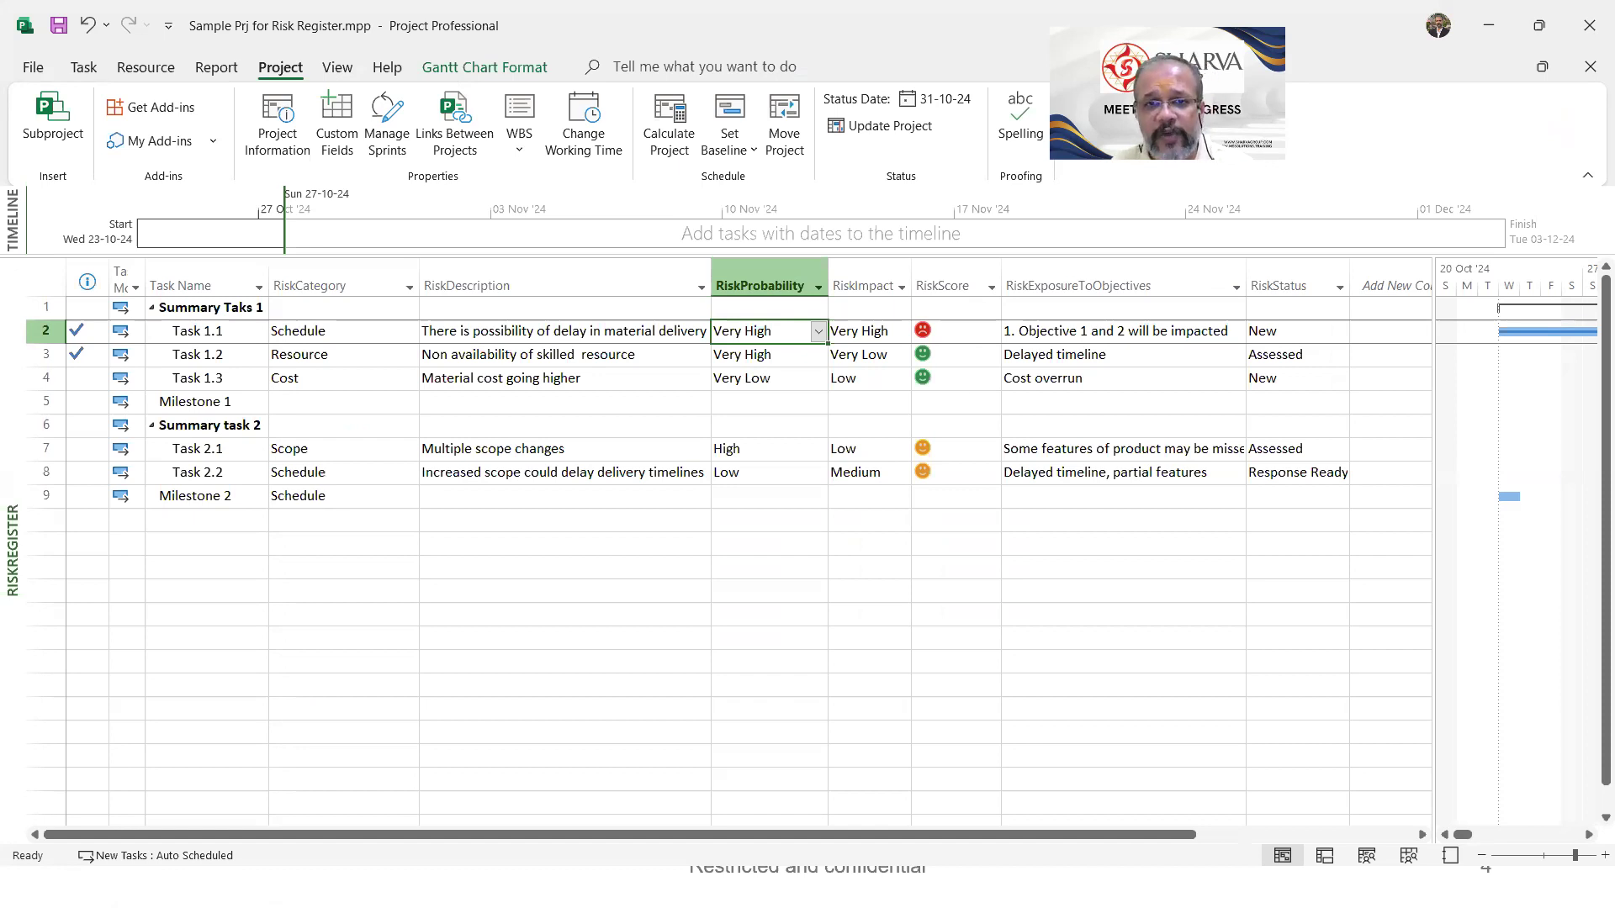
pyautogui.hotkey('alt', 'Tab')
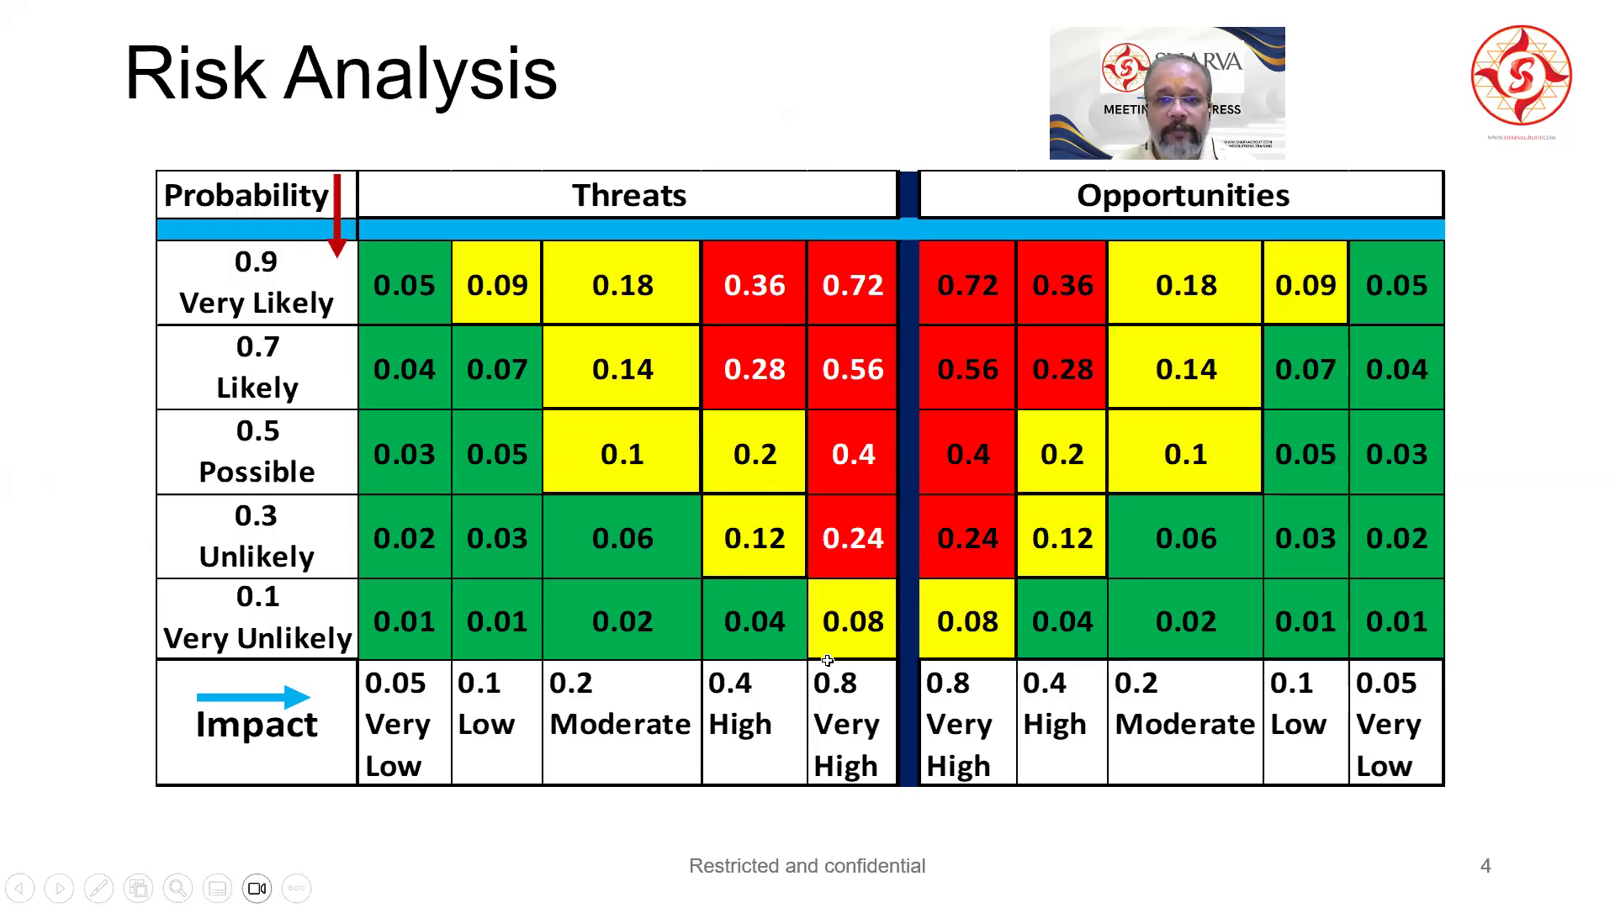
pyautogui.hotkey('alt', 'Tab')
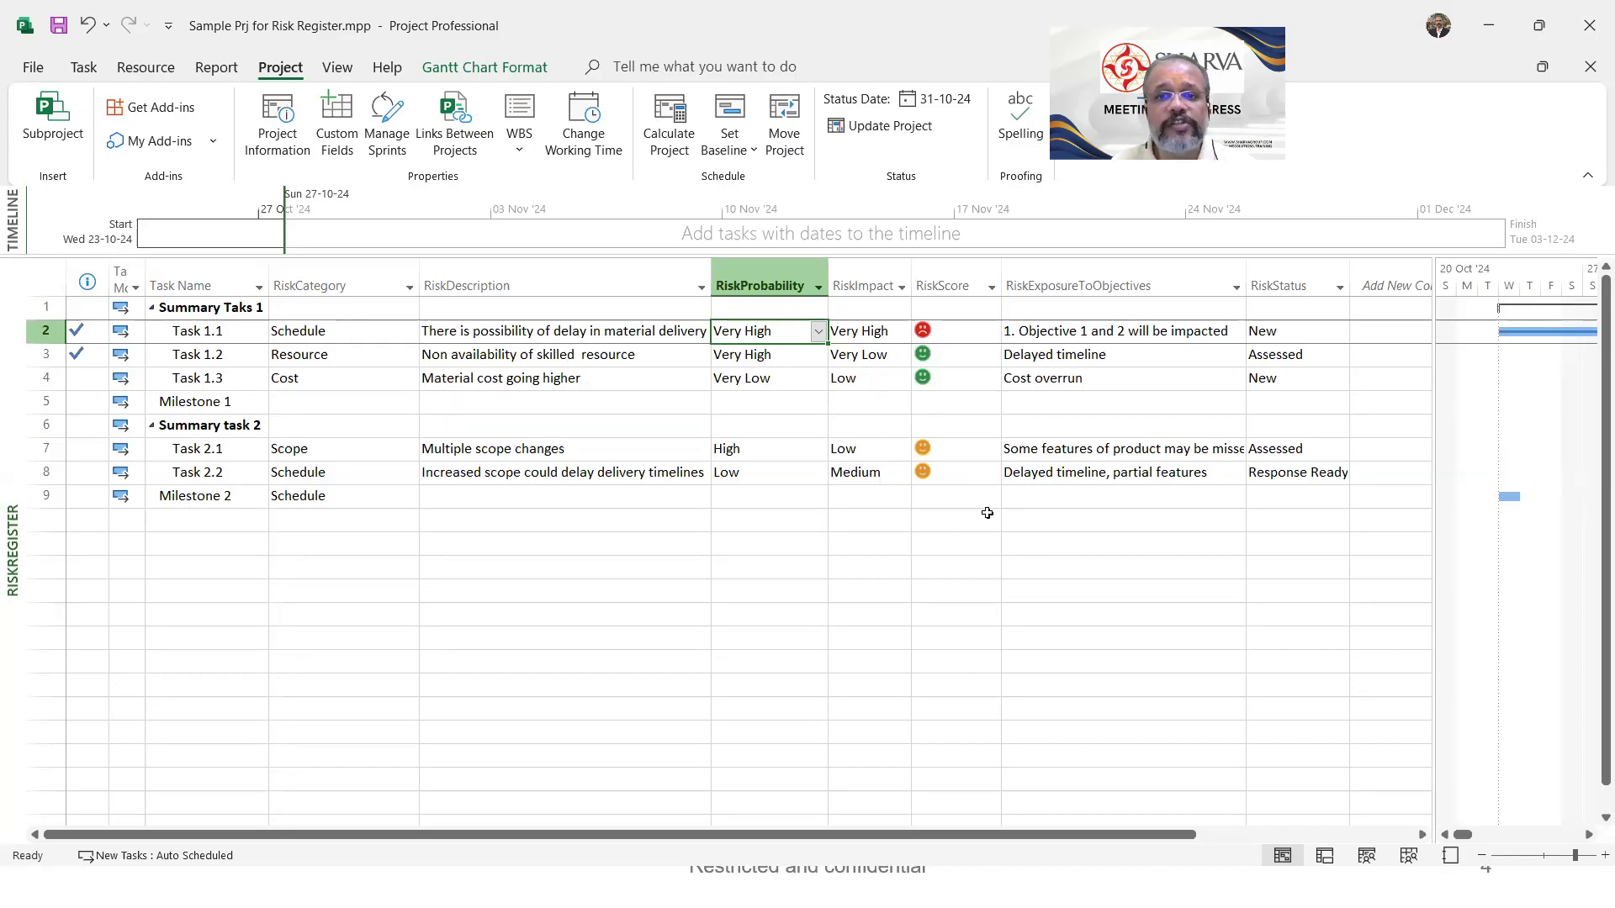
pyautogui.hotkey('alt', 'Tab')
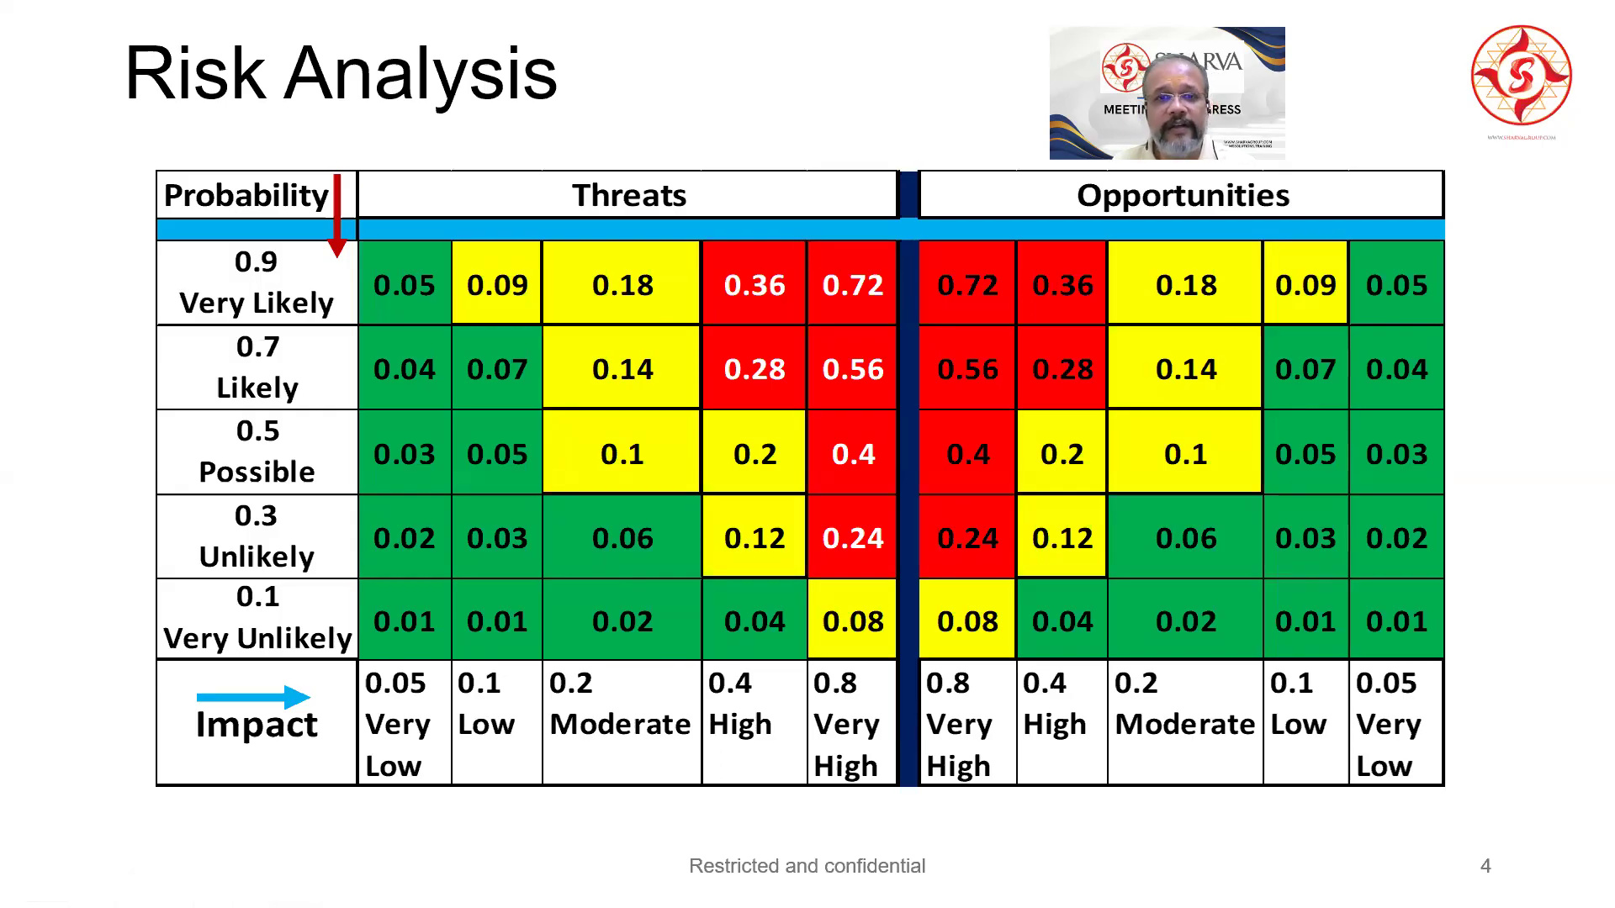
pyautogui.press('Right')
pyautogui.press('Right')
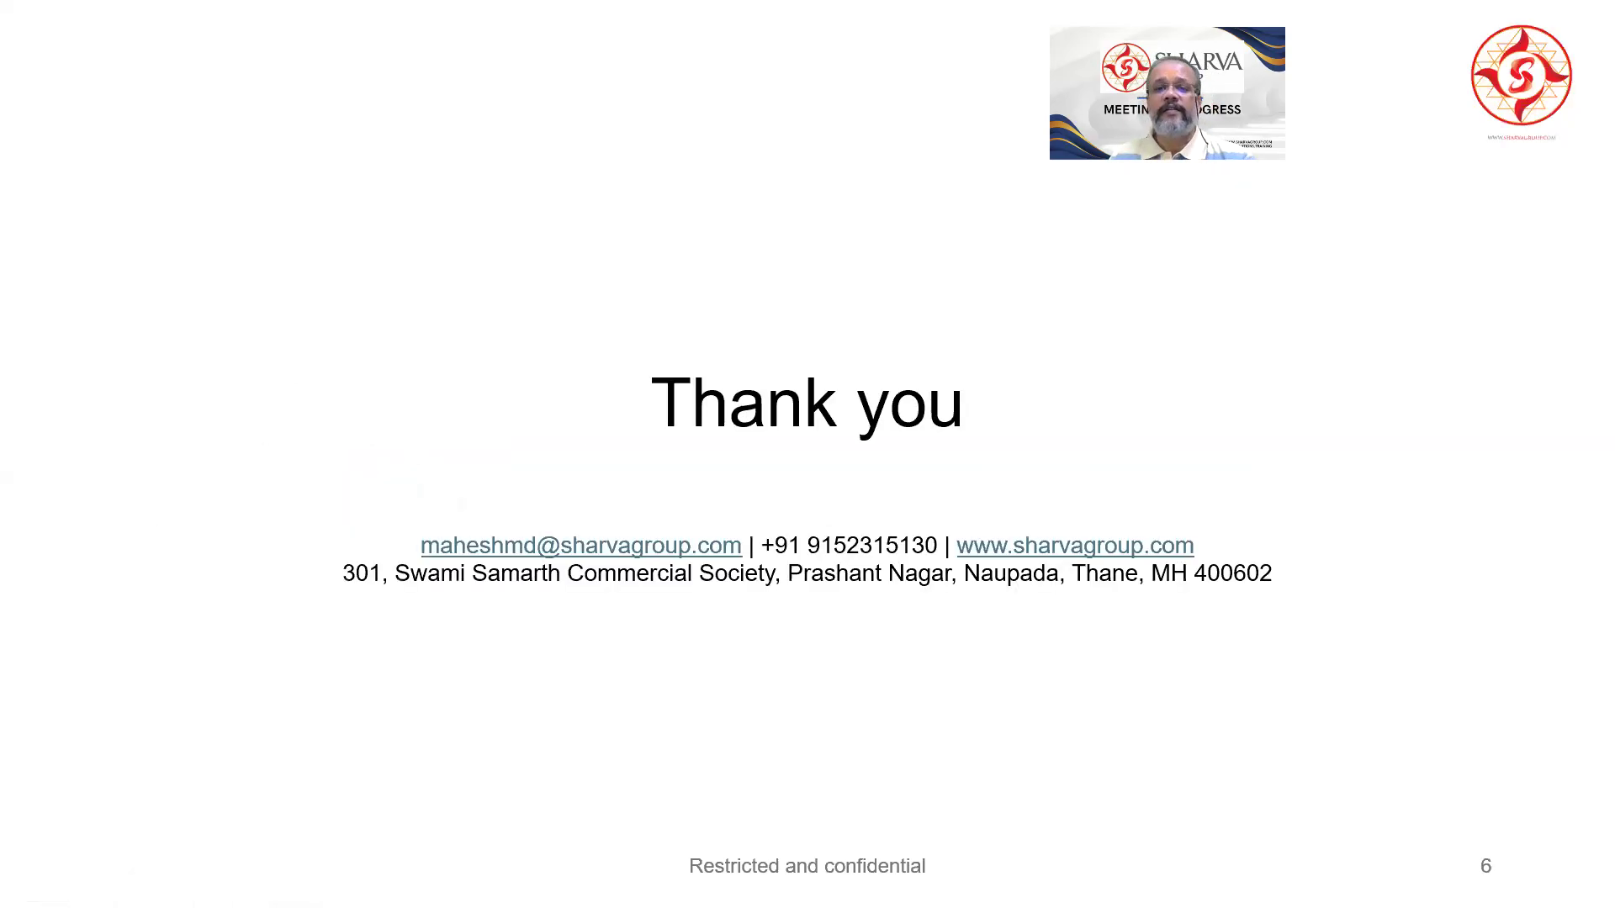